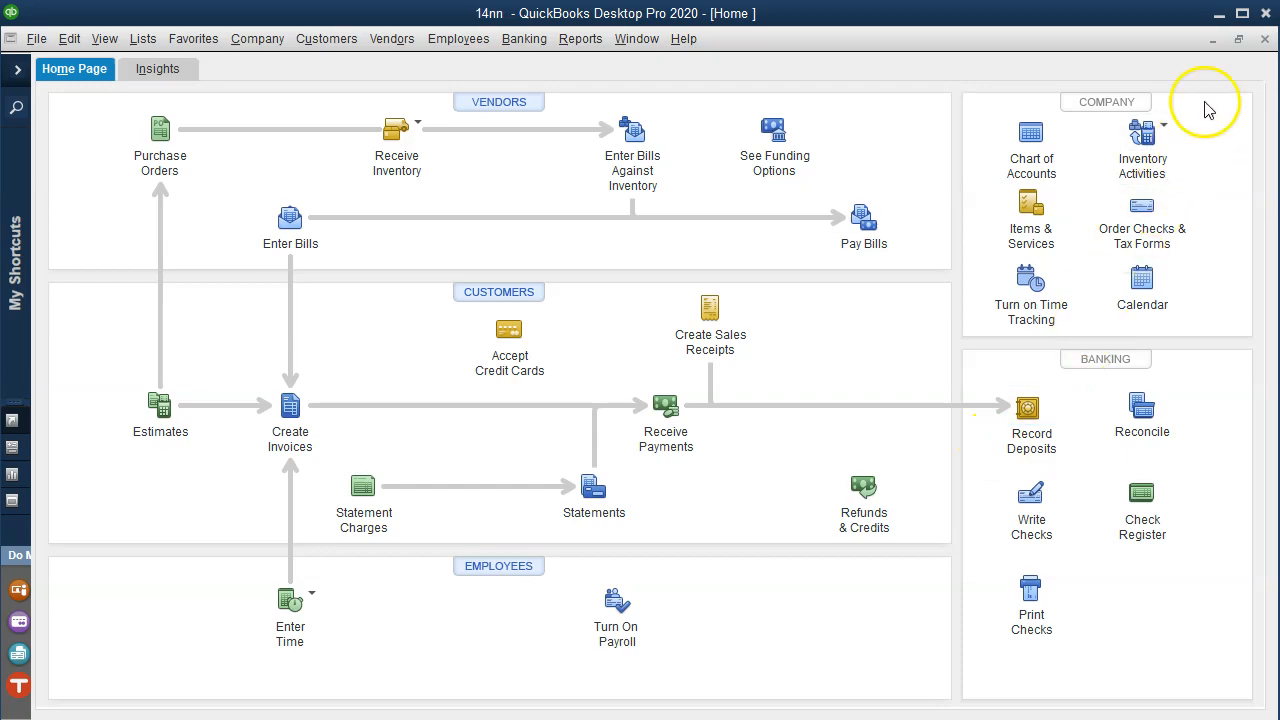
- Switch to QuickBooks Online in the browser and open the Balance Sheet report
click(1217, 14)
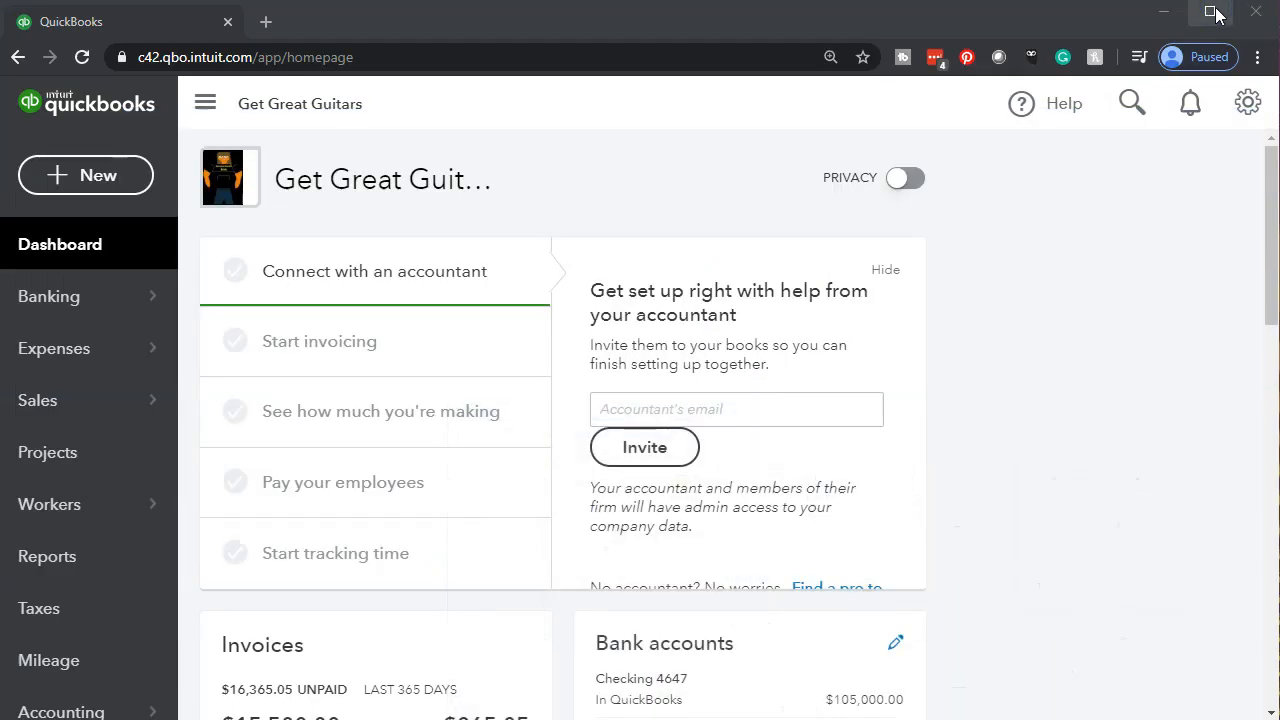
mouse_move(133, 493)
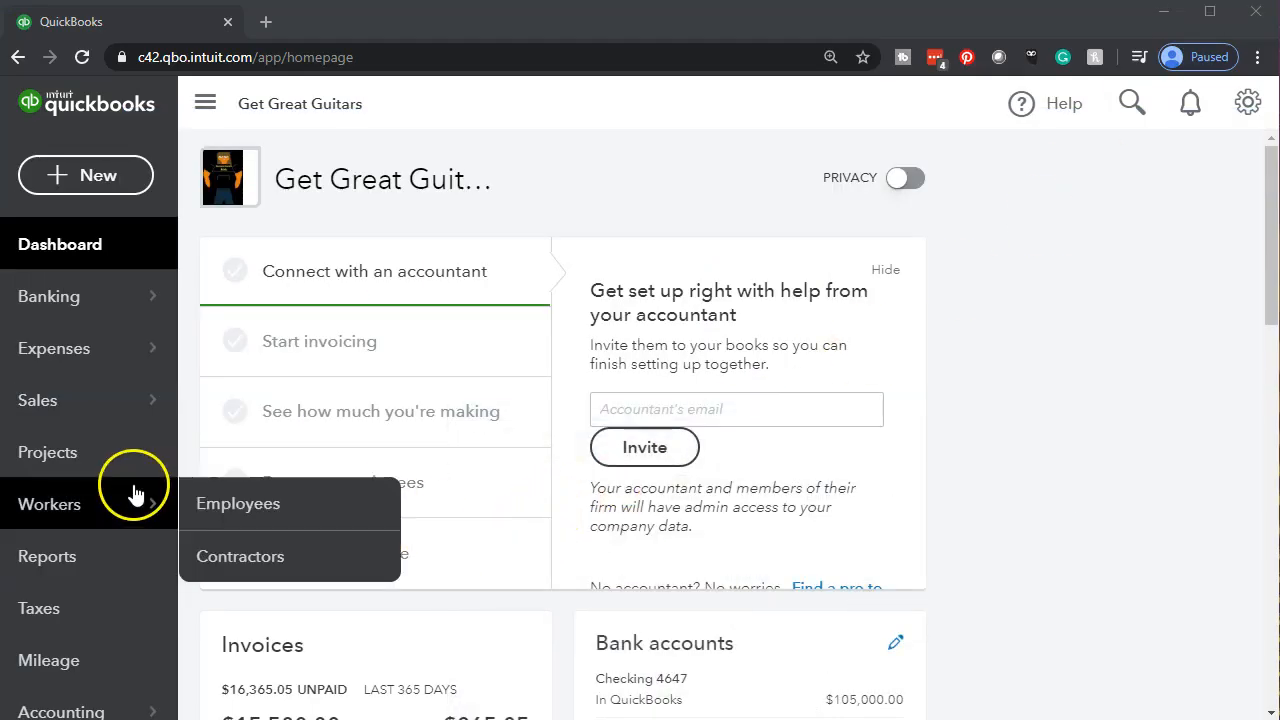
click(83, 556)
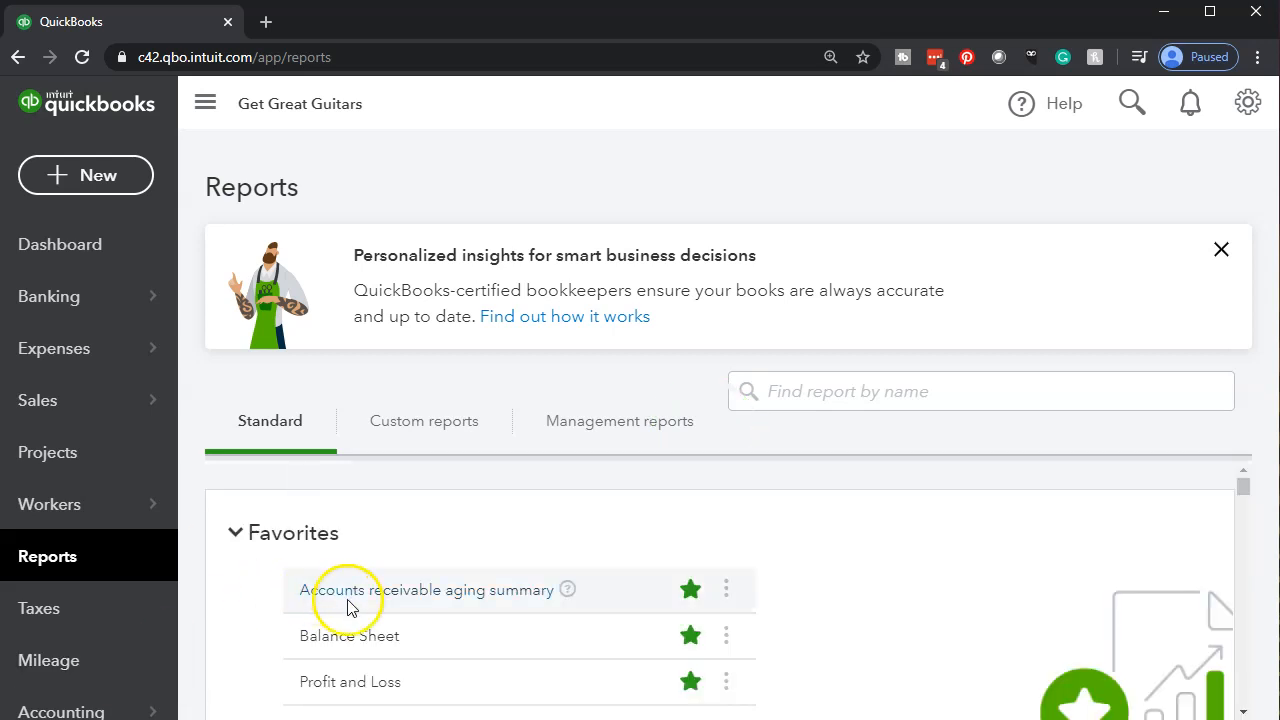
click(349, 638)
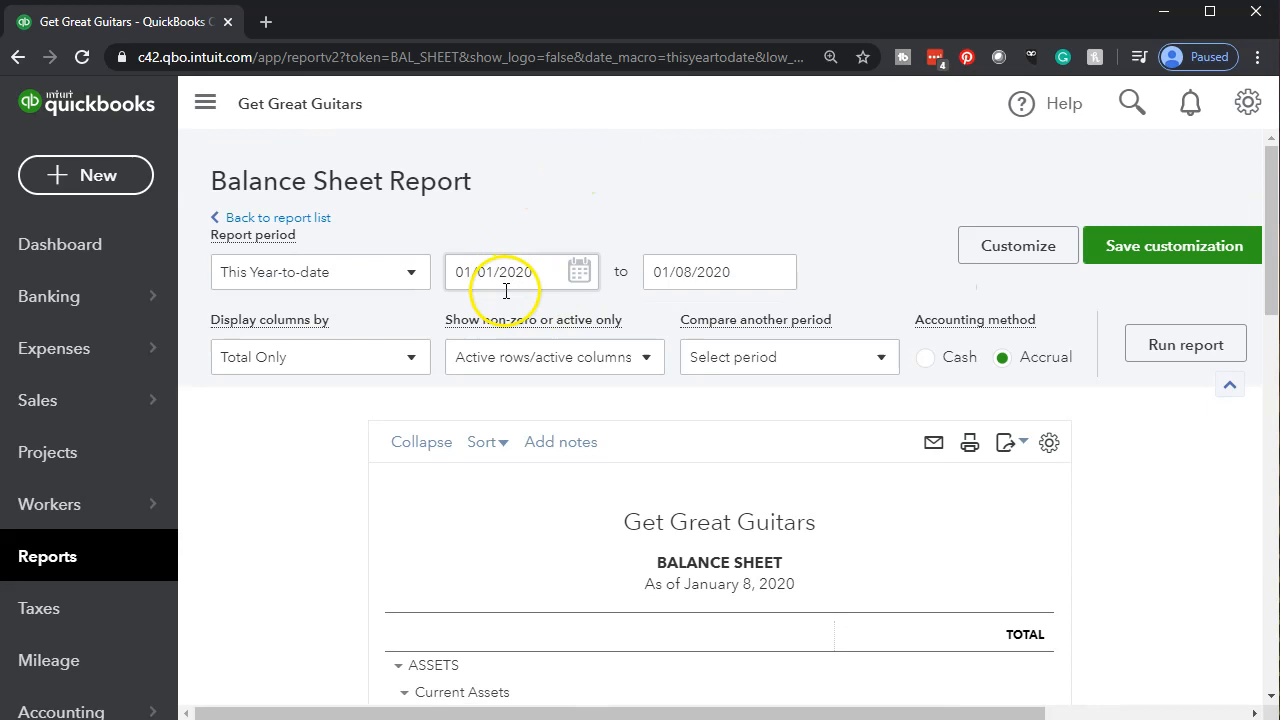
- Run the Balance Sheet report for the period 01/01/2020 to 12/31/2020
text(01/01/2020)
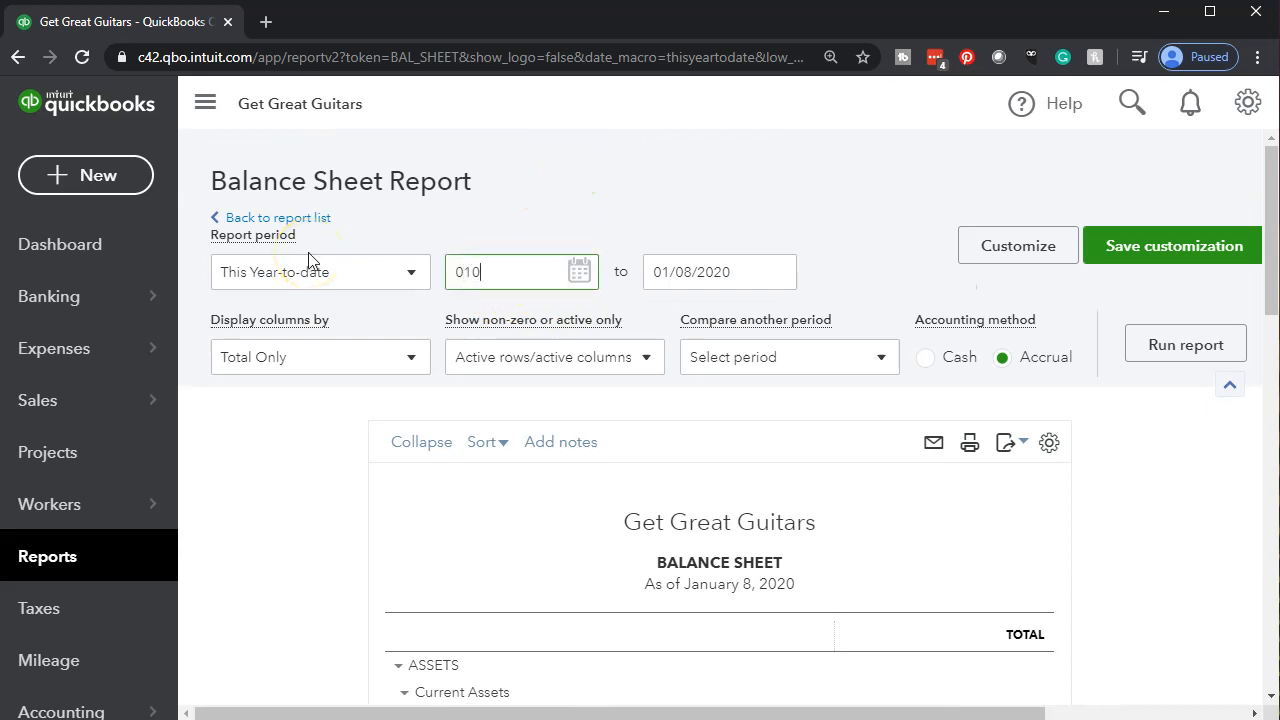
key(Tab)
text(12/31/2020)
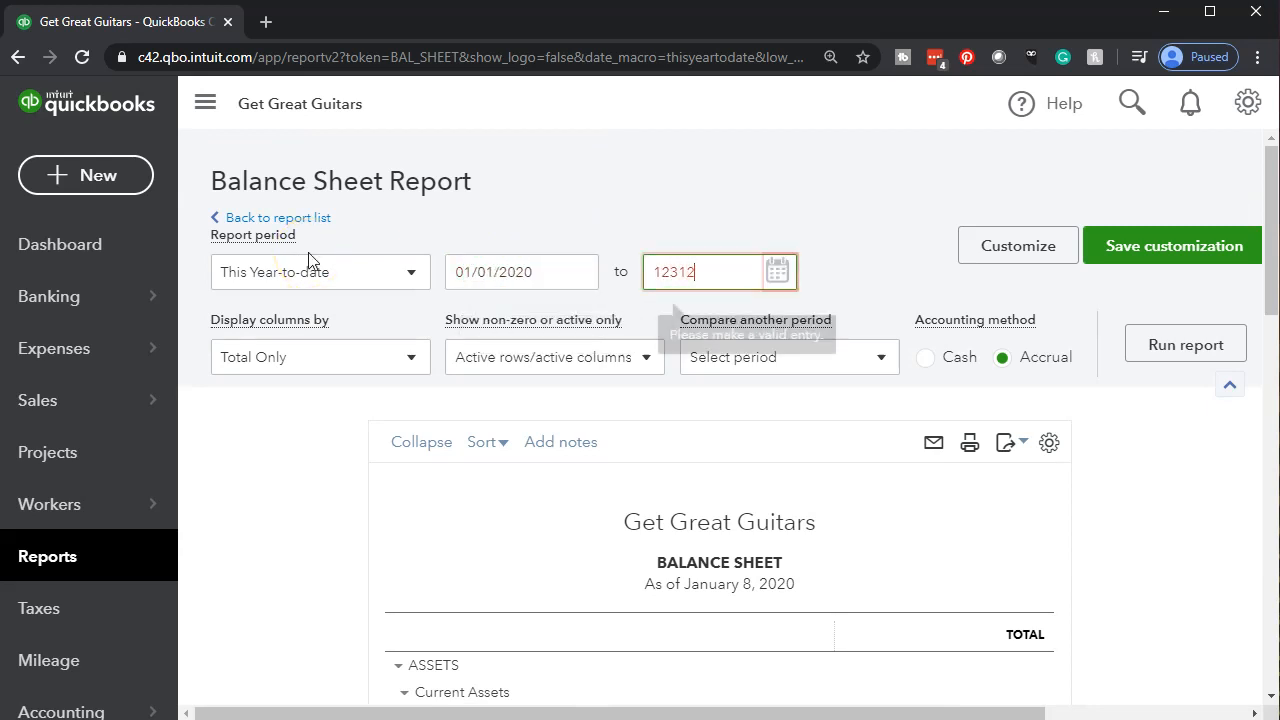
key(Tab)
click(1185, 345)
scroll(1194, 380, down, 3)
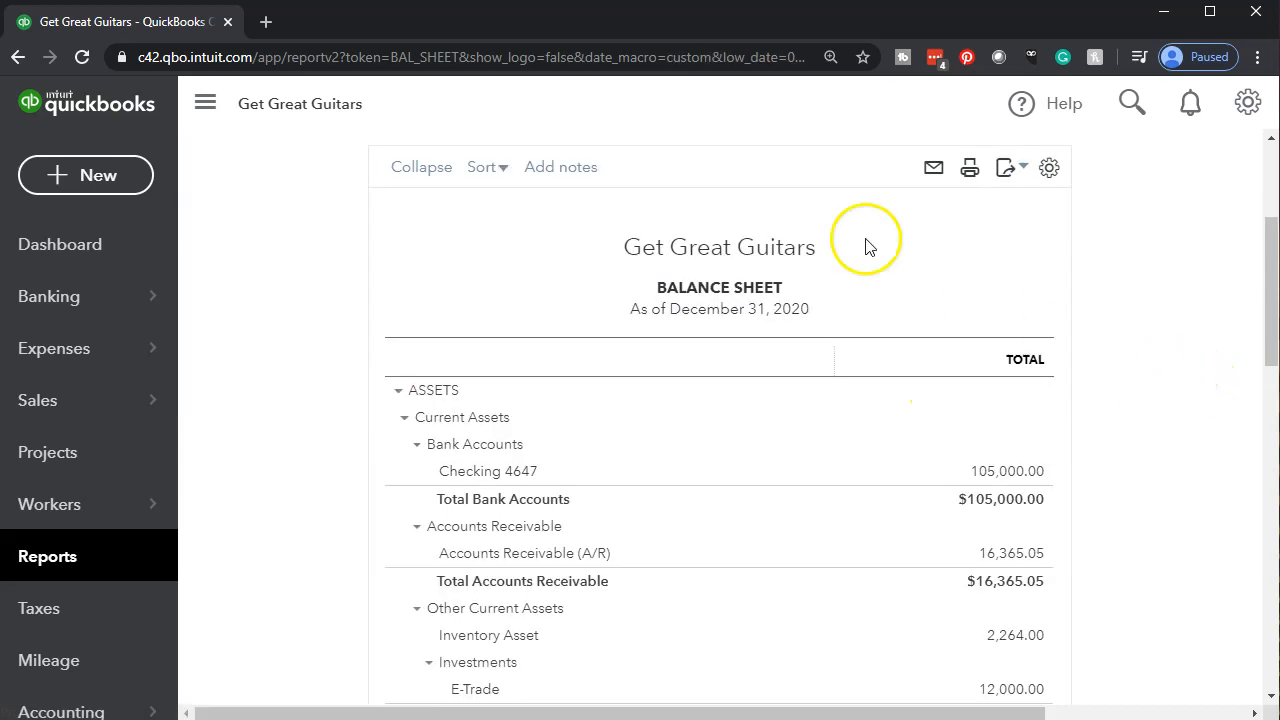
- Duplicate the browser tab holding the Balance Sheet and return to the original tab
right_click(154, 25)
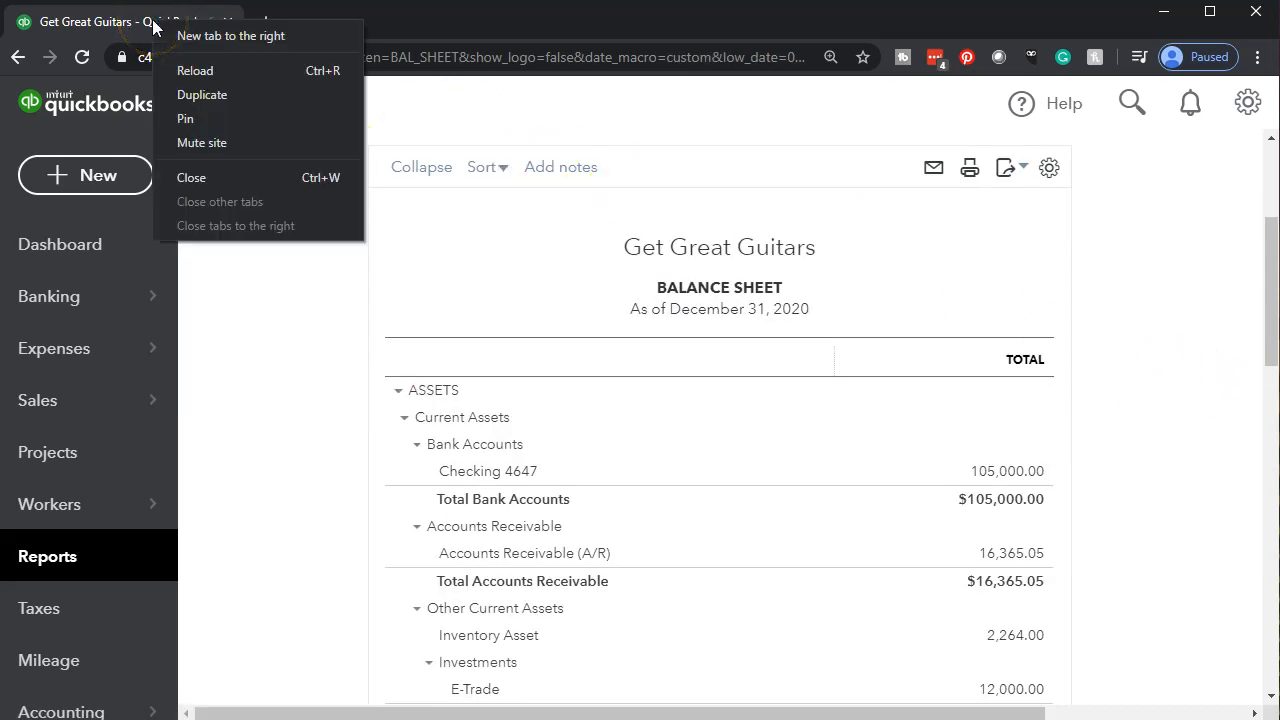
click(186, 93)
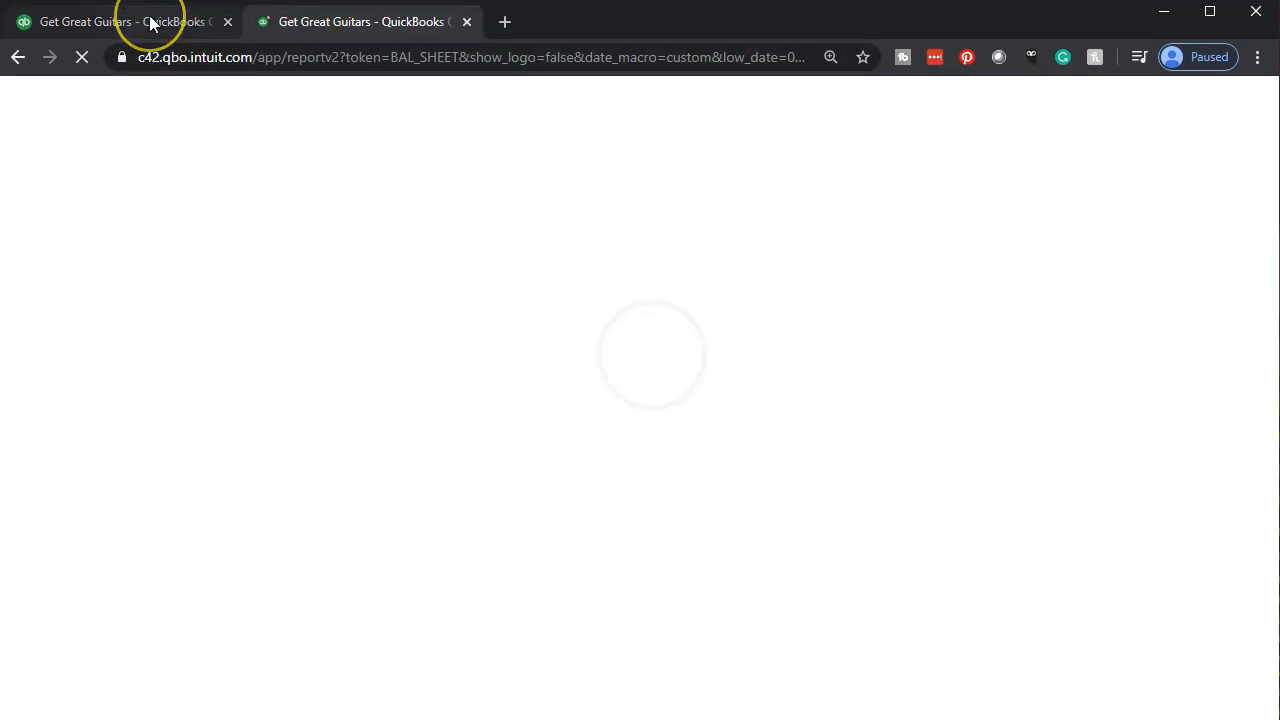
click(150, 22)
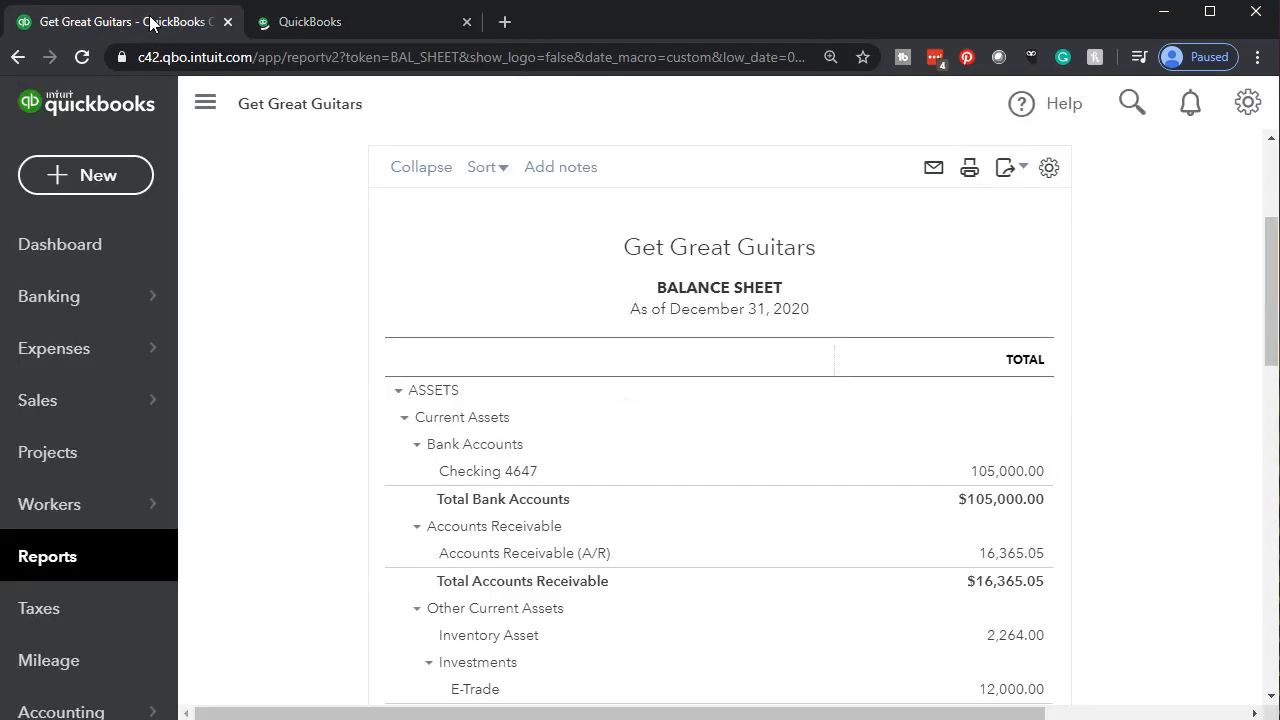
- Open the Profit and Loss report and run it for 01/01/2020 to 12/31/2020
click(60, 565)
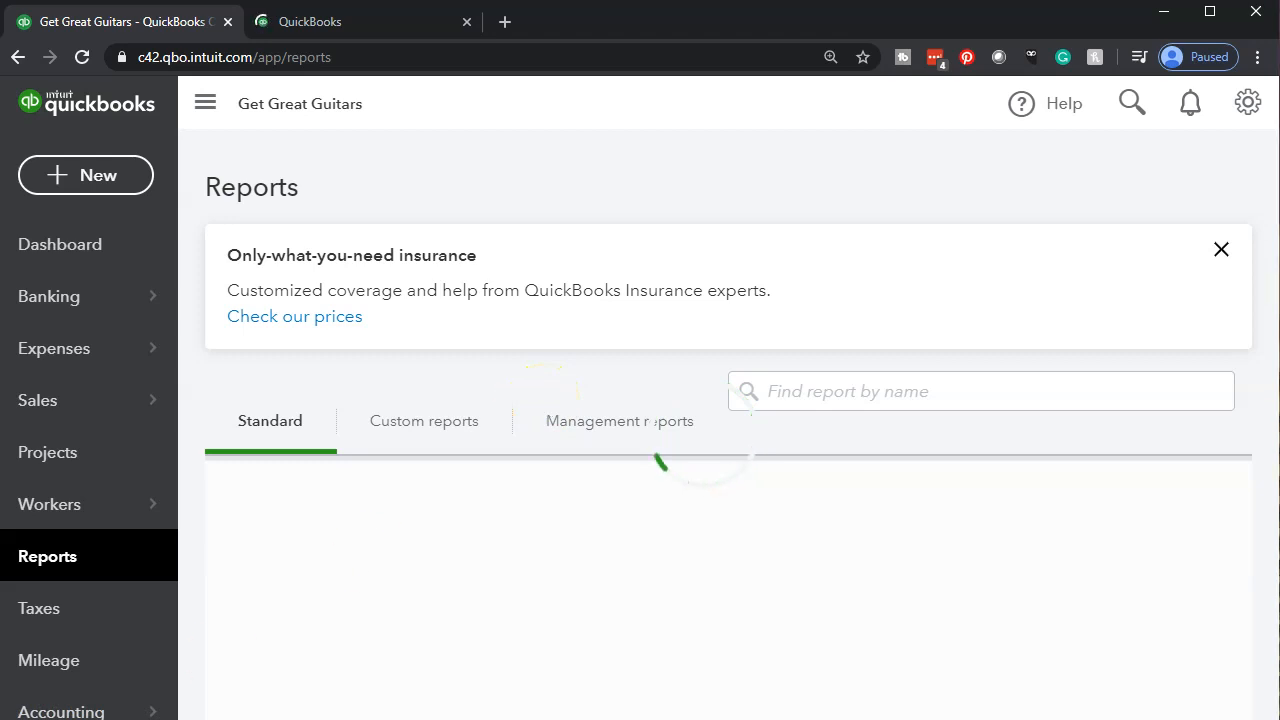
click(357, 586)
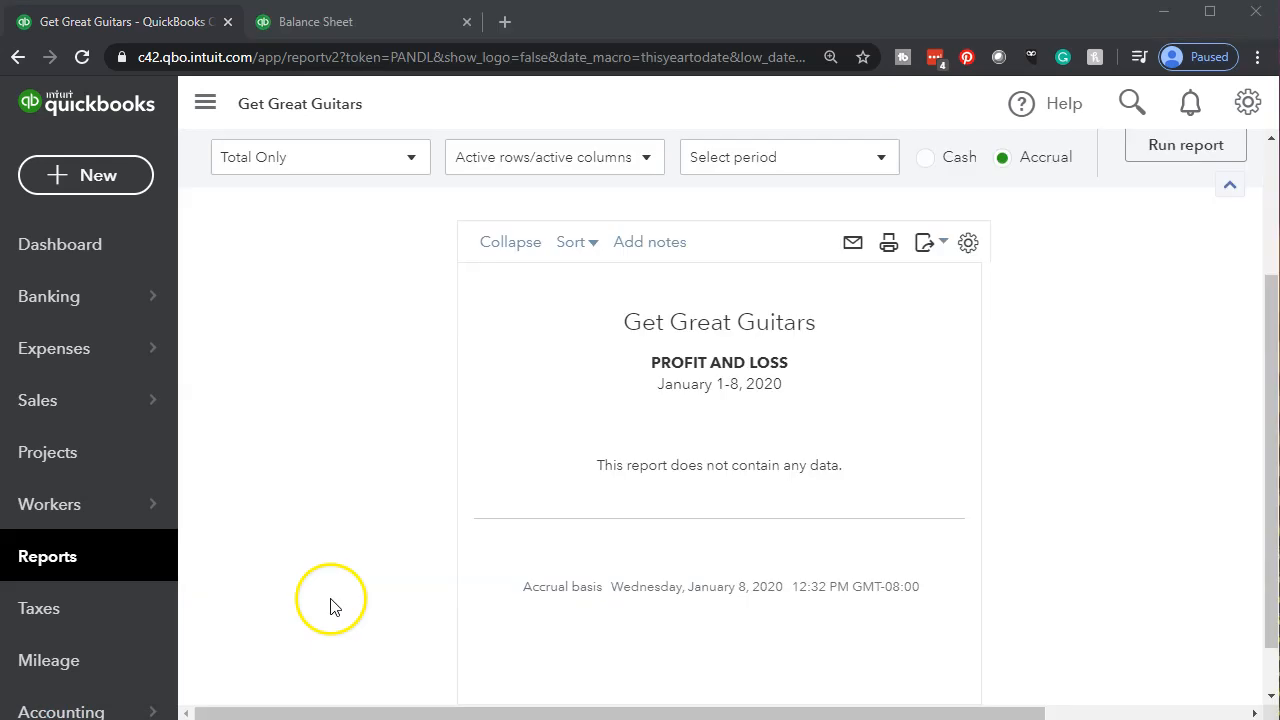
click(560, 265)
key(ctrl+a)
text(01/01/2020)
key(Tab)
text(12/31/2020)
key(Tab)
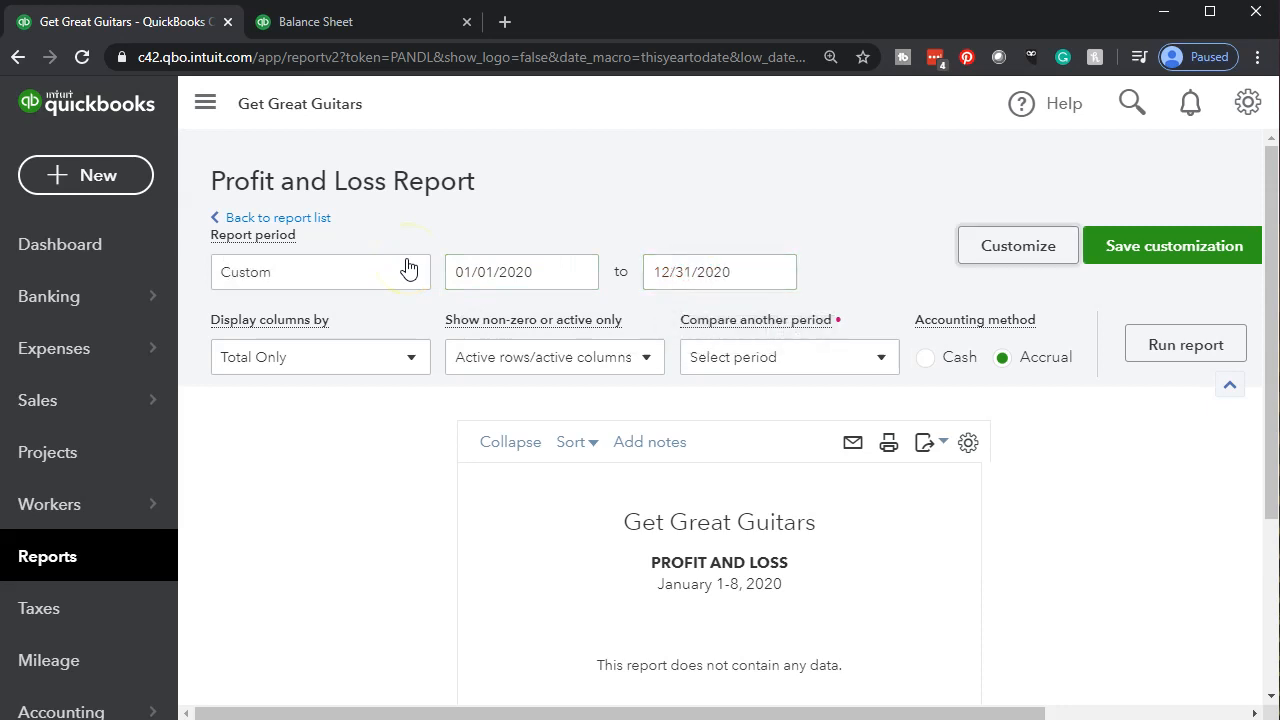
click(1185, 345)
scroll(1060, 352, down, 3)
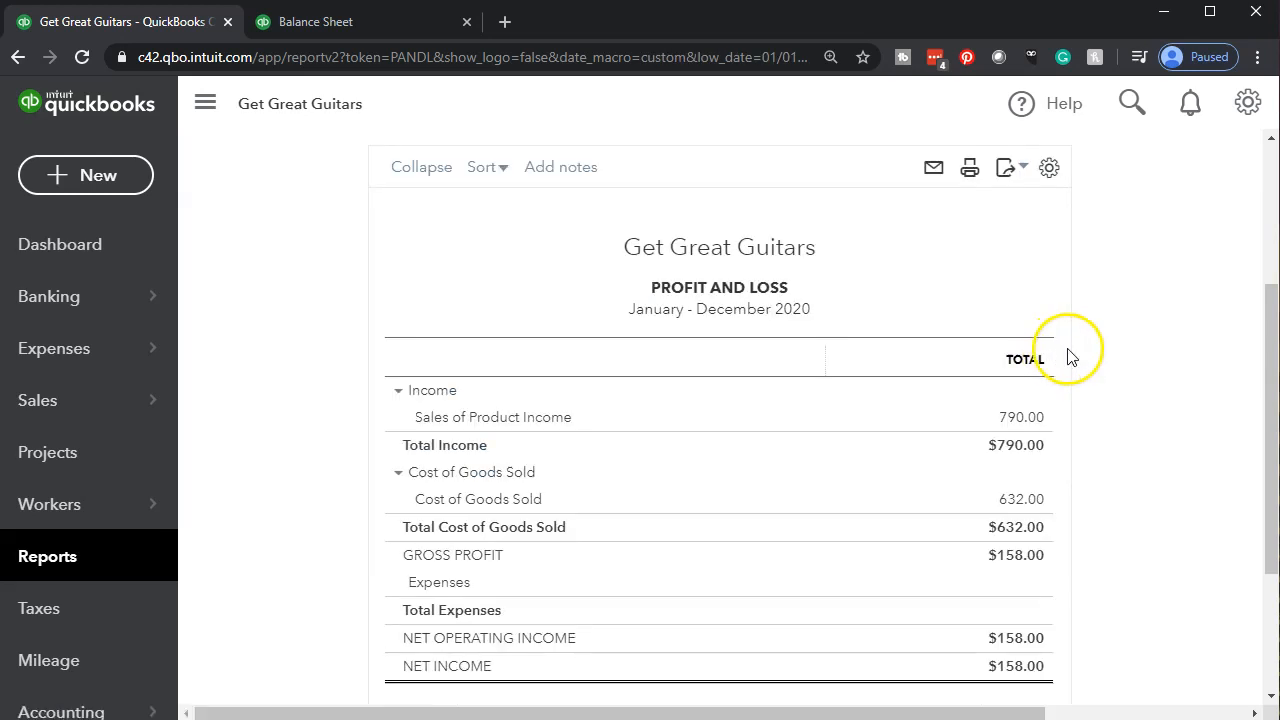
- Duplicate the browser tab holding the Profit and Loss report and return to the original tab
right_click(160, 22)
click(207, 92)
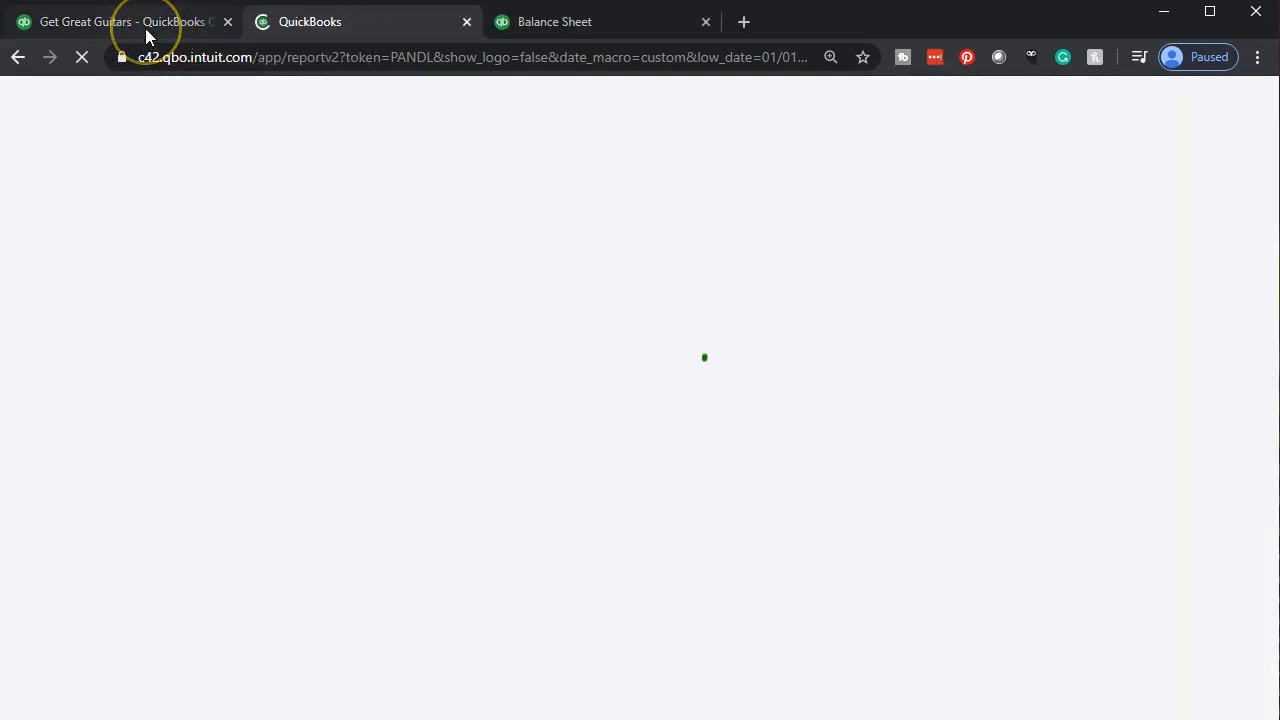
click(145, 28)
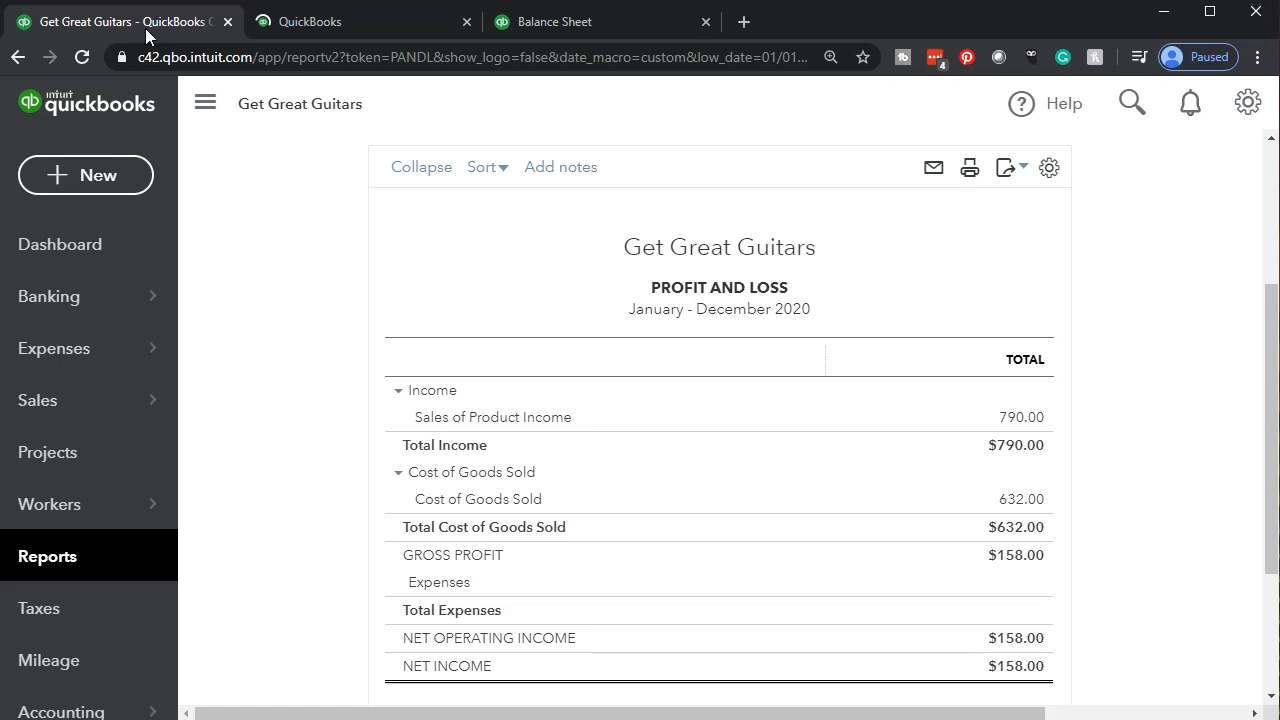
- Search the report list for "Trial" and open the Trial Balance report
click(33, 578)
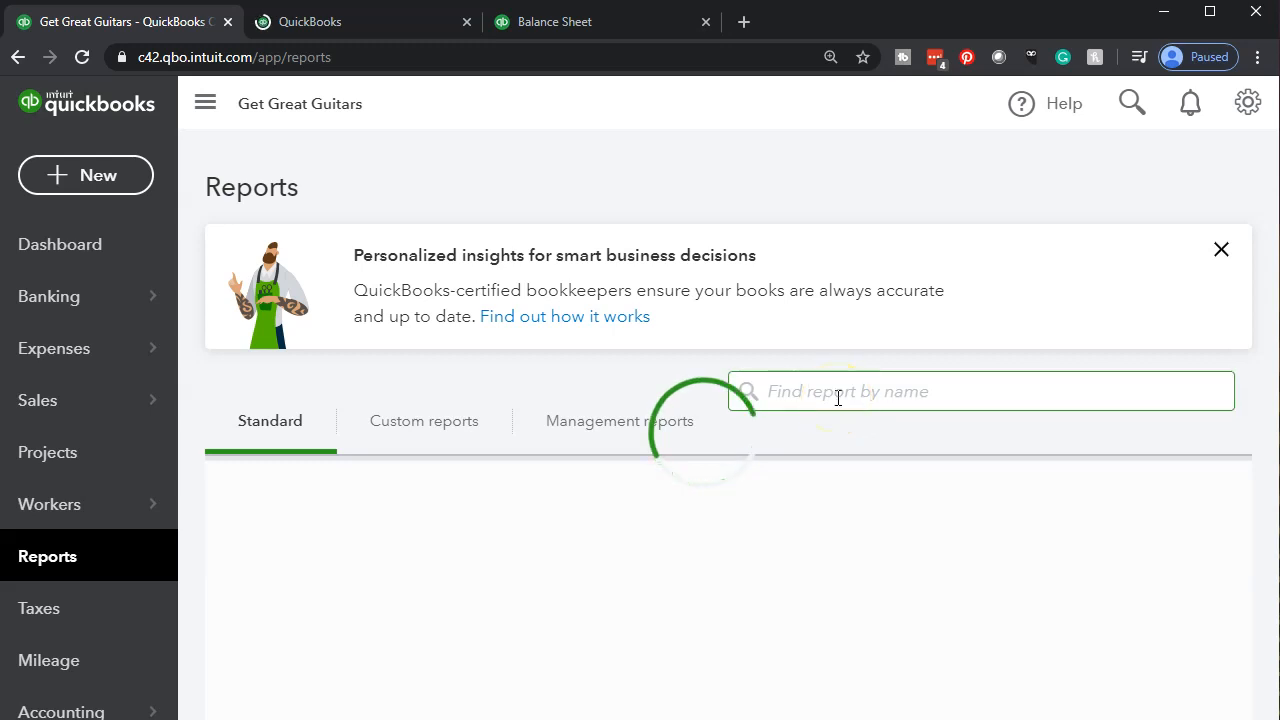
click(838, 398)
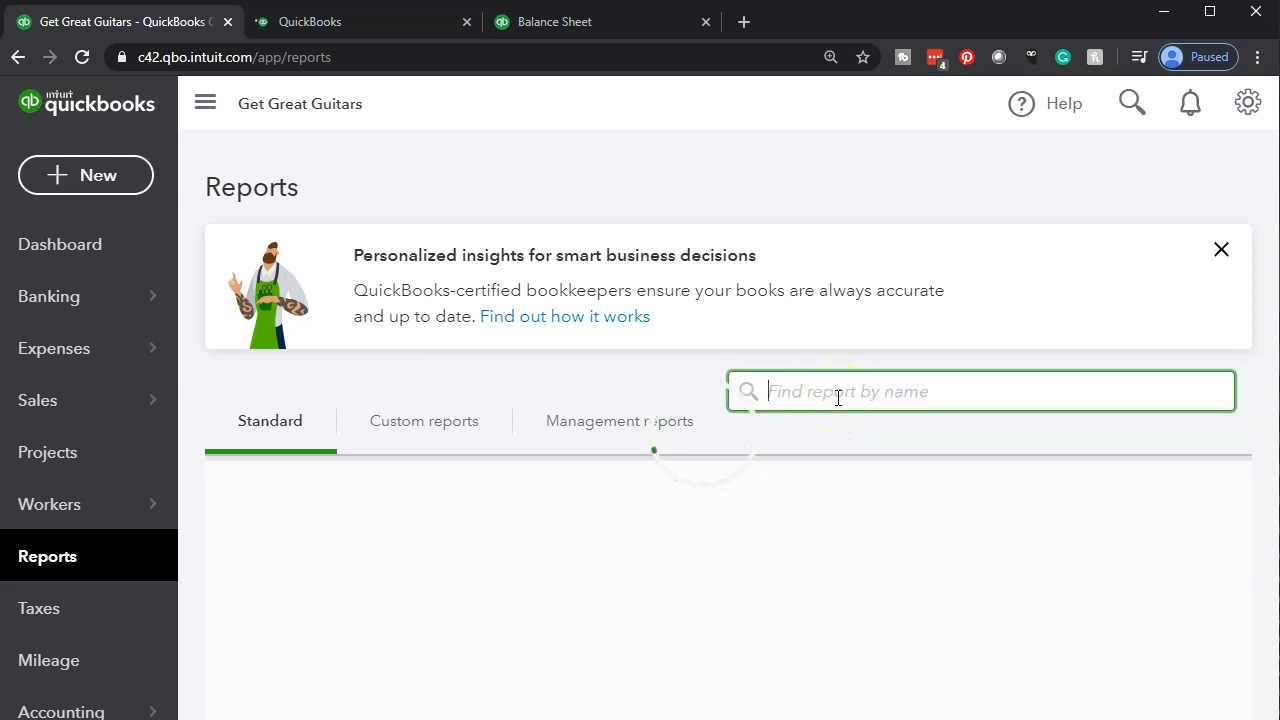
text(T)
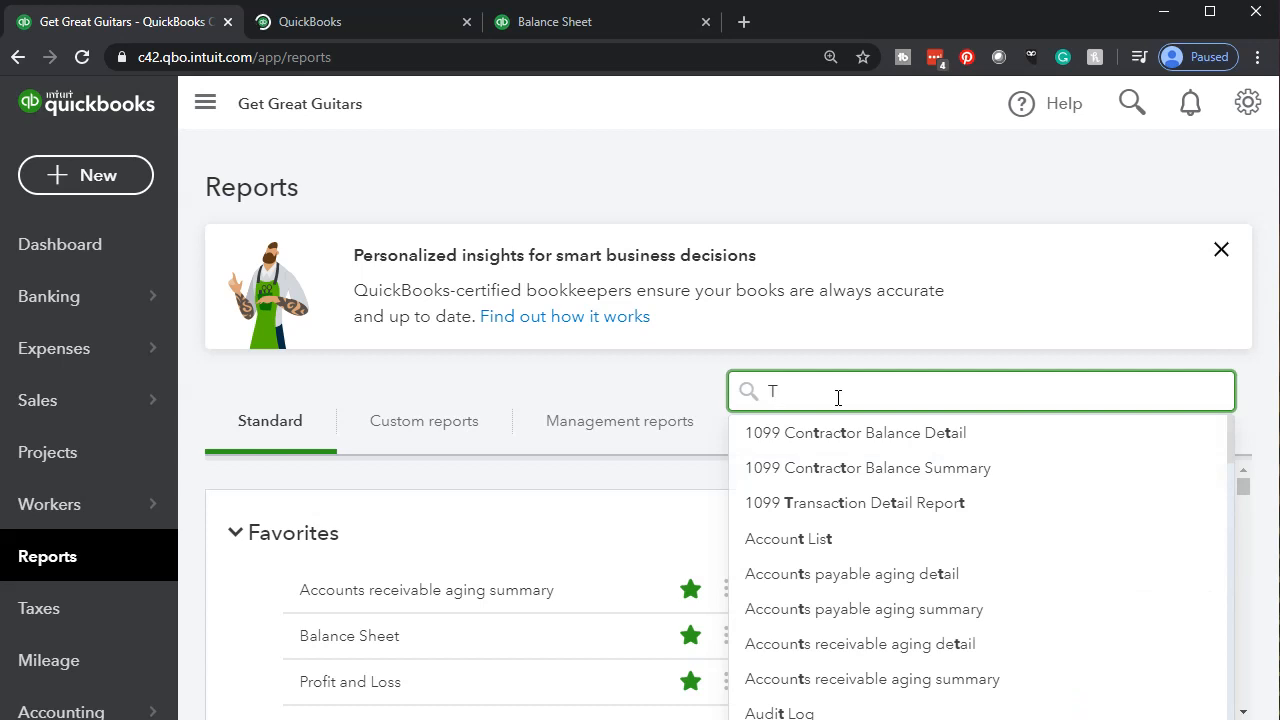
text(rial)
click(760, 434)
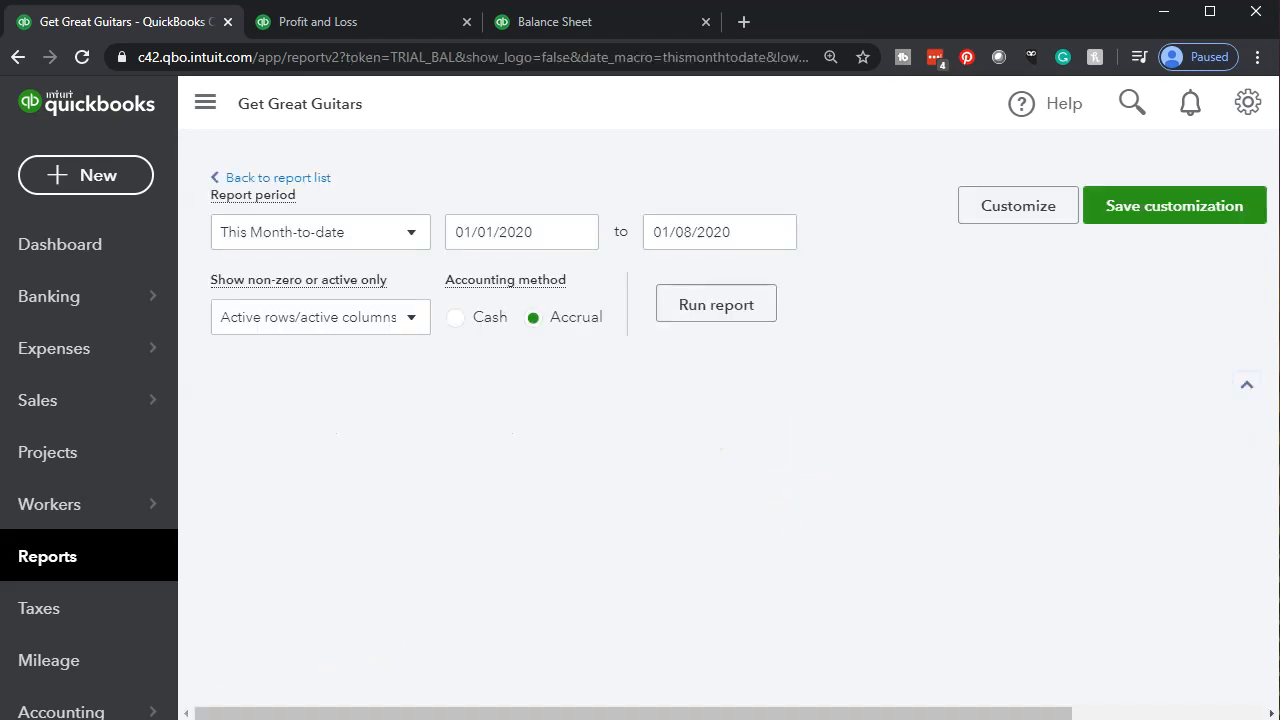
- Run the Trial Balance report for the period 01/01/2020 to 12/31/2020
click(540, 272)
key(ctrl+a)
text(01/01/20)
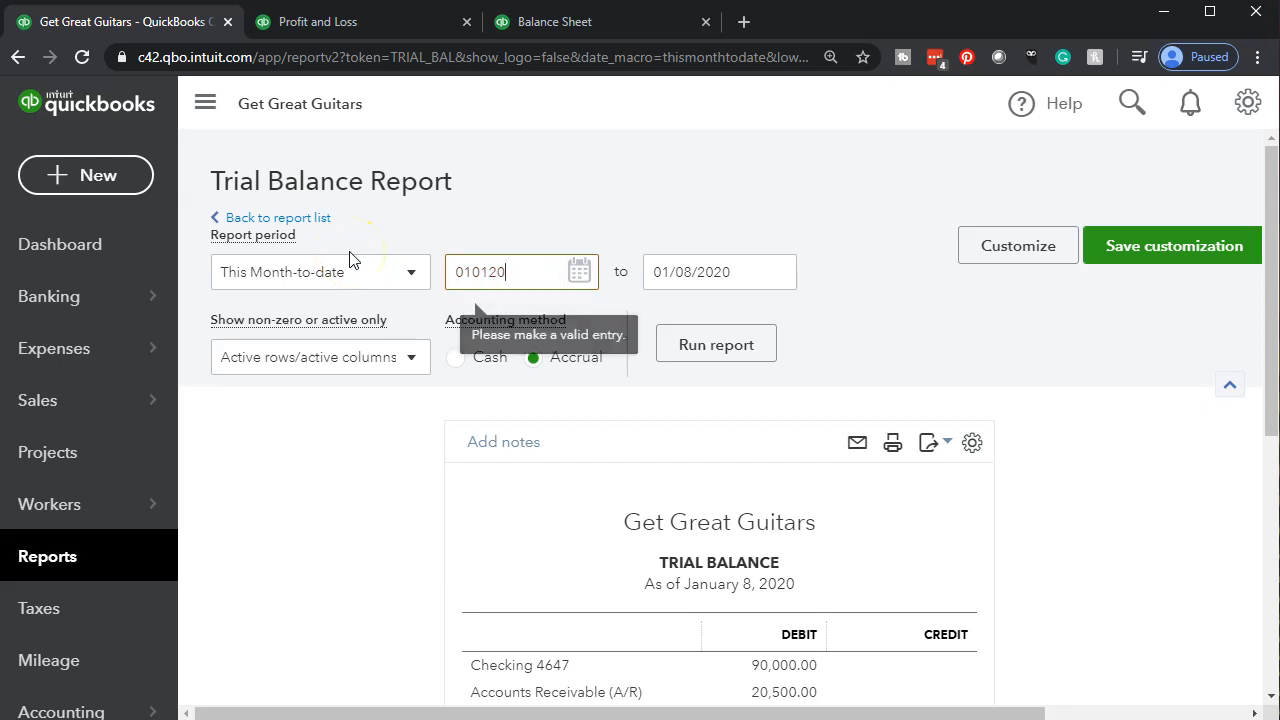
key(Tab)
text(123120)
key(Tab)
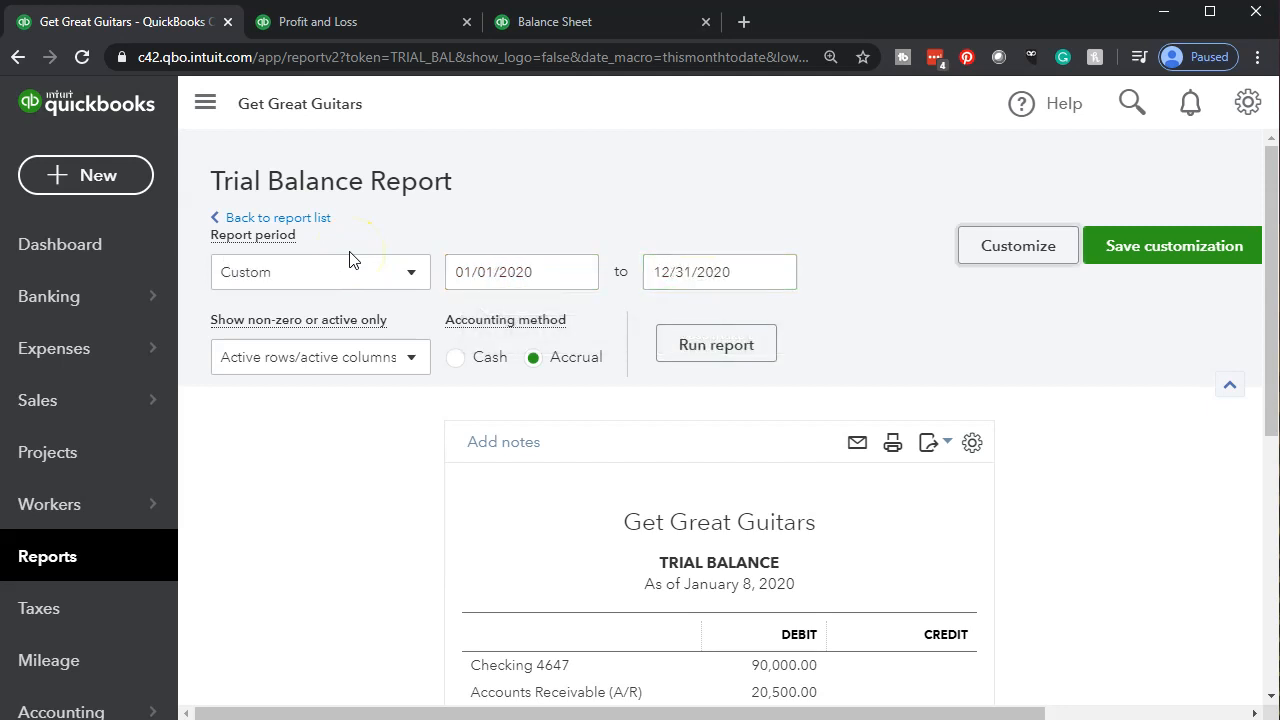
click(693, 358)
scroll(716, 390, down, 3)
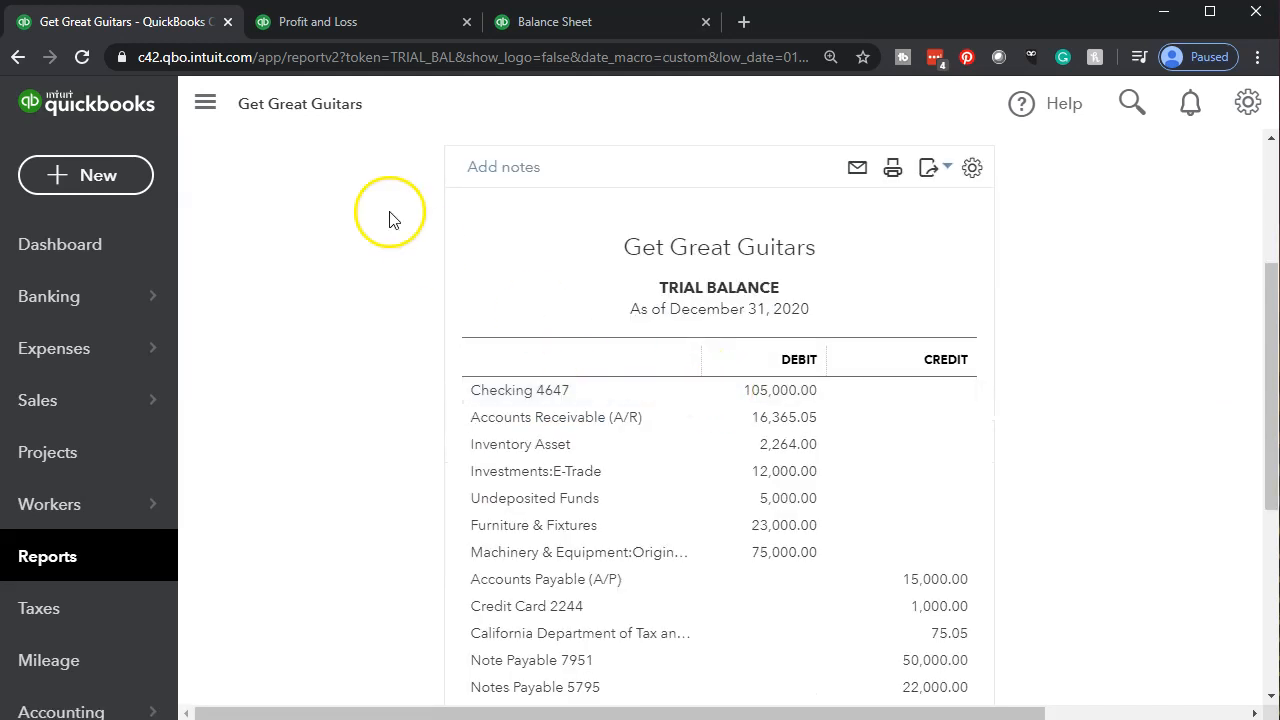
- Duplicate the browser tab holding the Trial Balance and return to the original tab
right_click(172, 25)
click(212, 93)
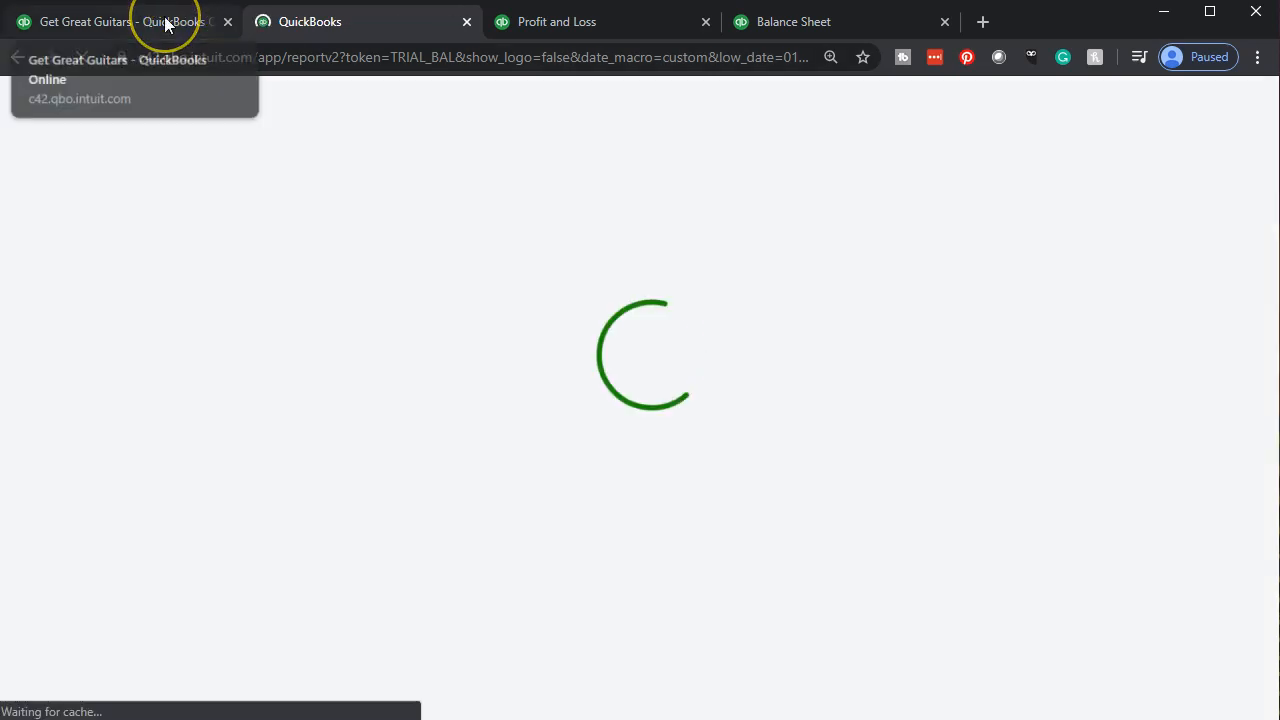
click(165, 22)
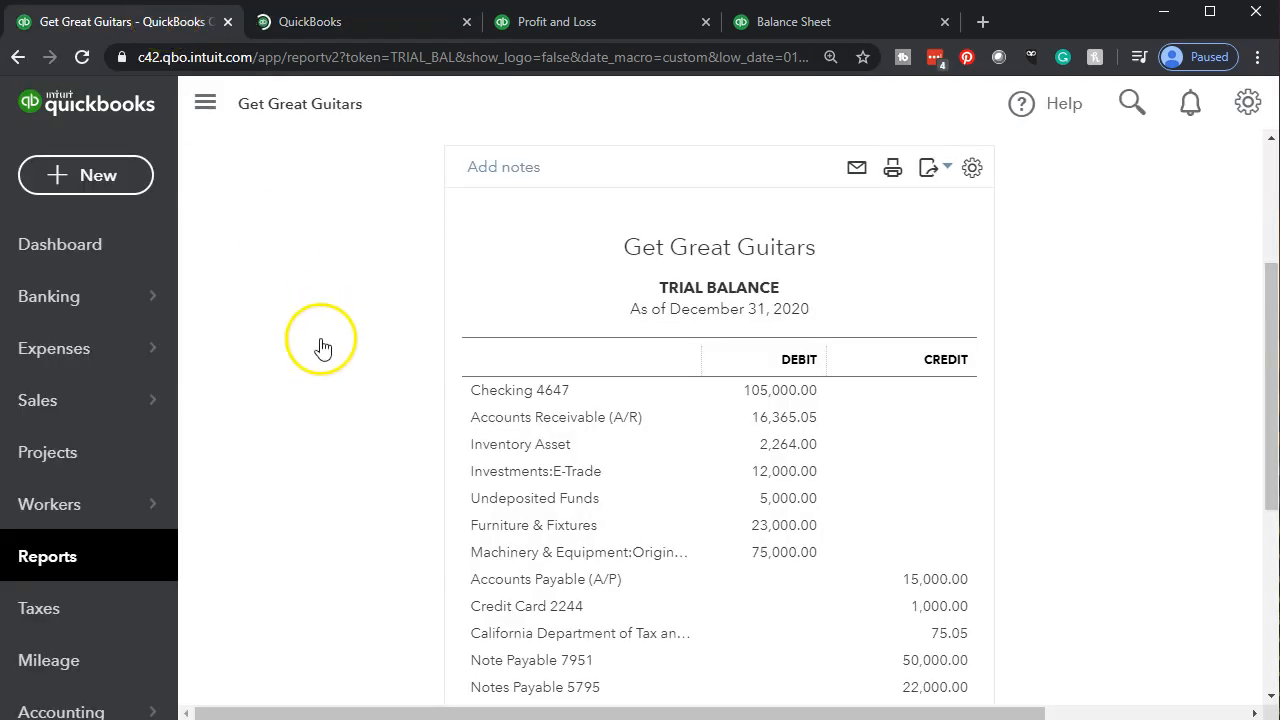
- Start a new transaction for receiving an invoice payment
click(115, 198)
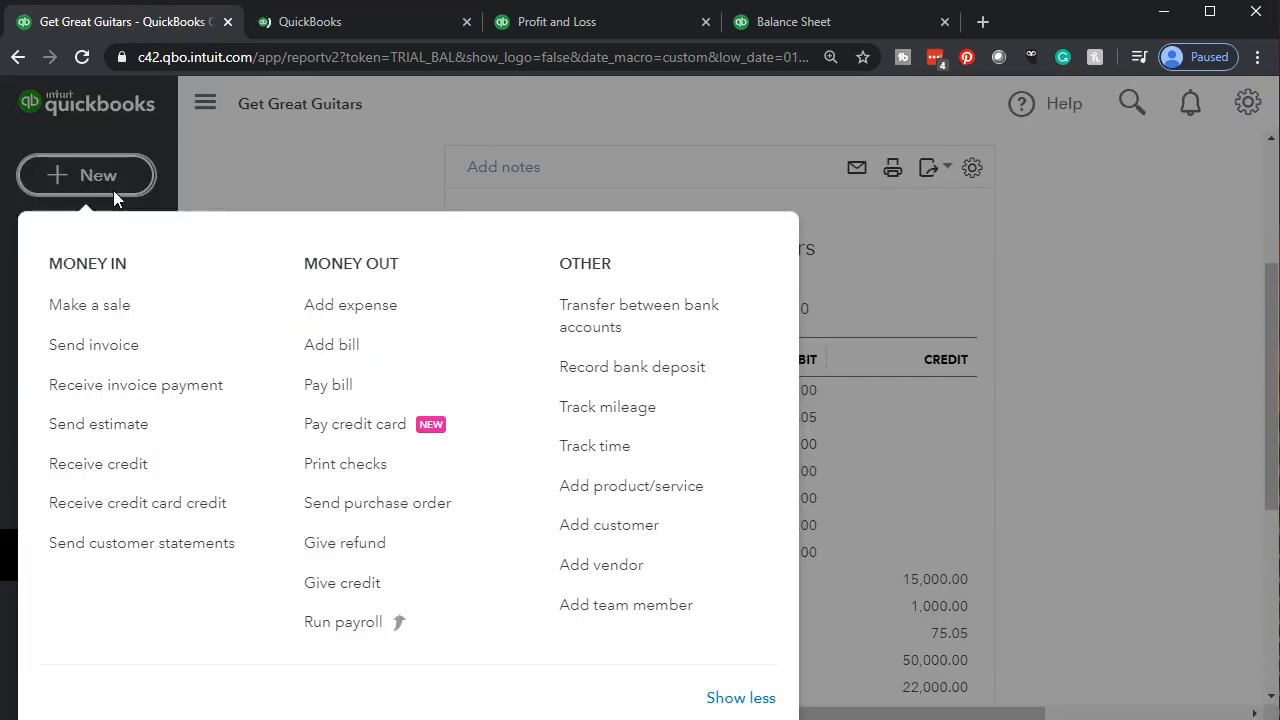
click(92, 345)
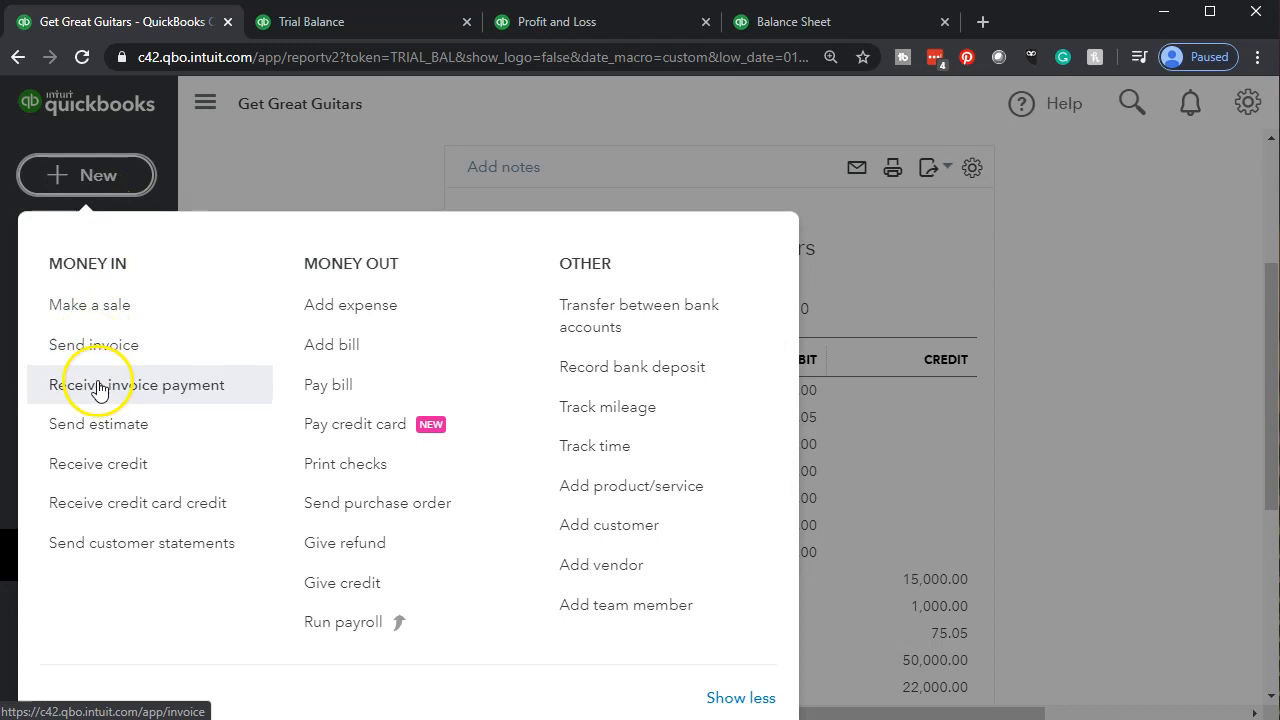
click(213, 398)
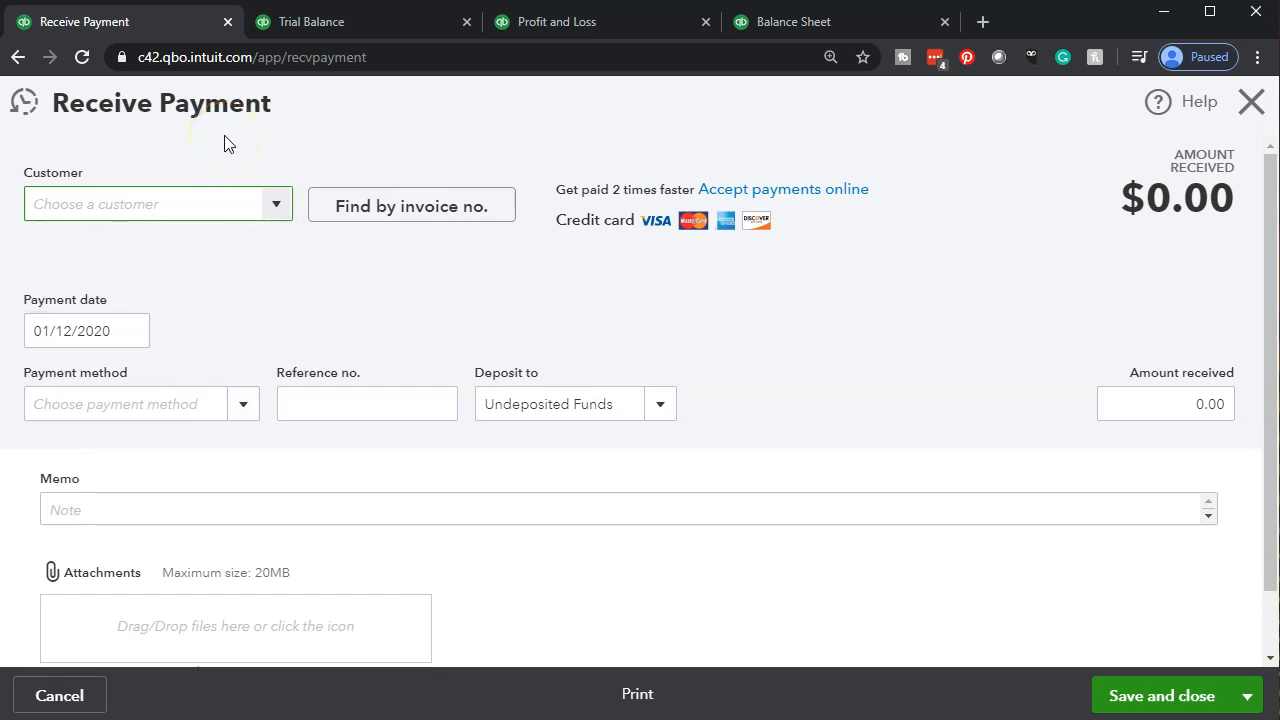
- Choose Jones Guitars as the customer on the payment form and check its outstanding invoices
click(159, 201)
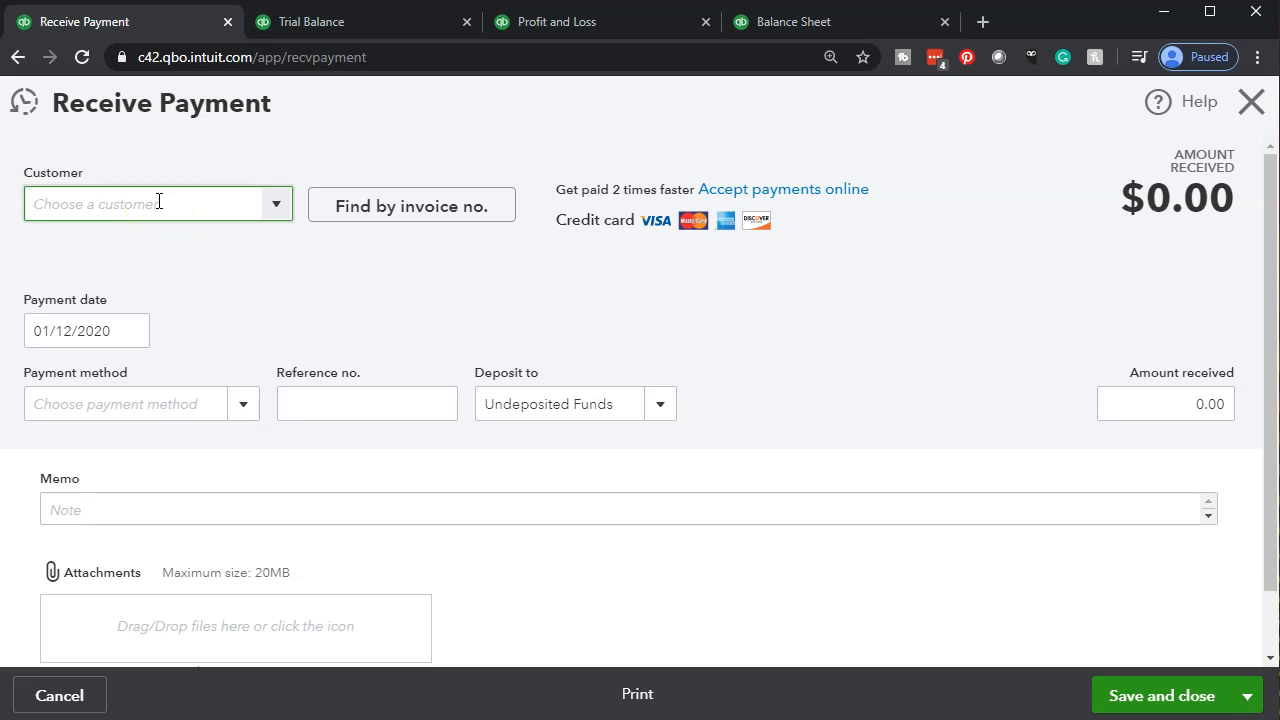
click(286, 212)
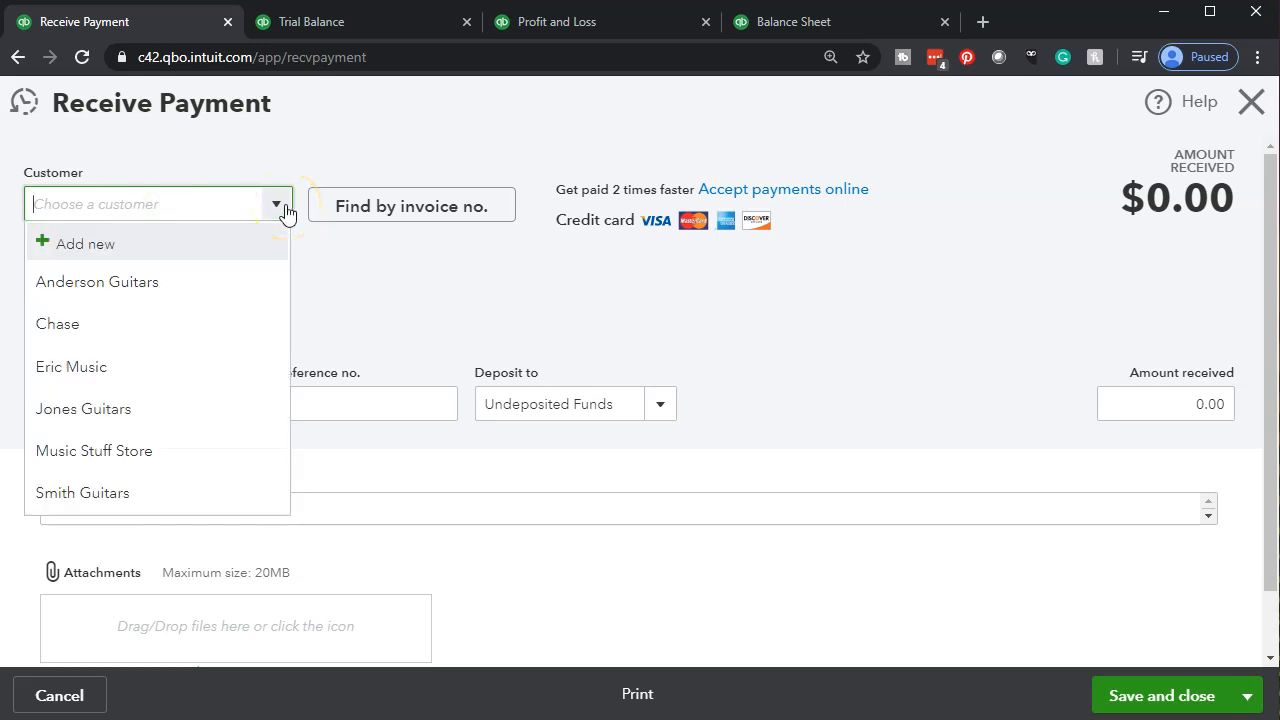
text(Jon)
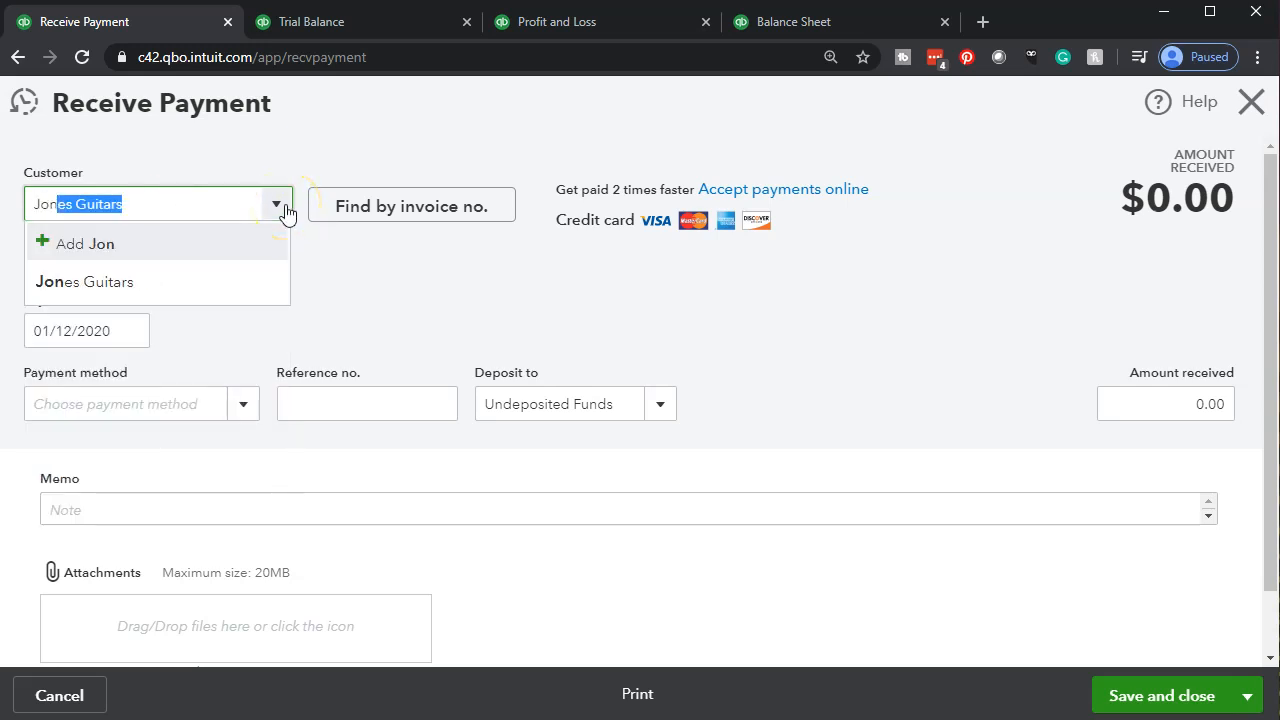
key(BackSpace)
key(Down)
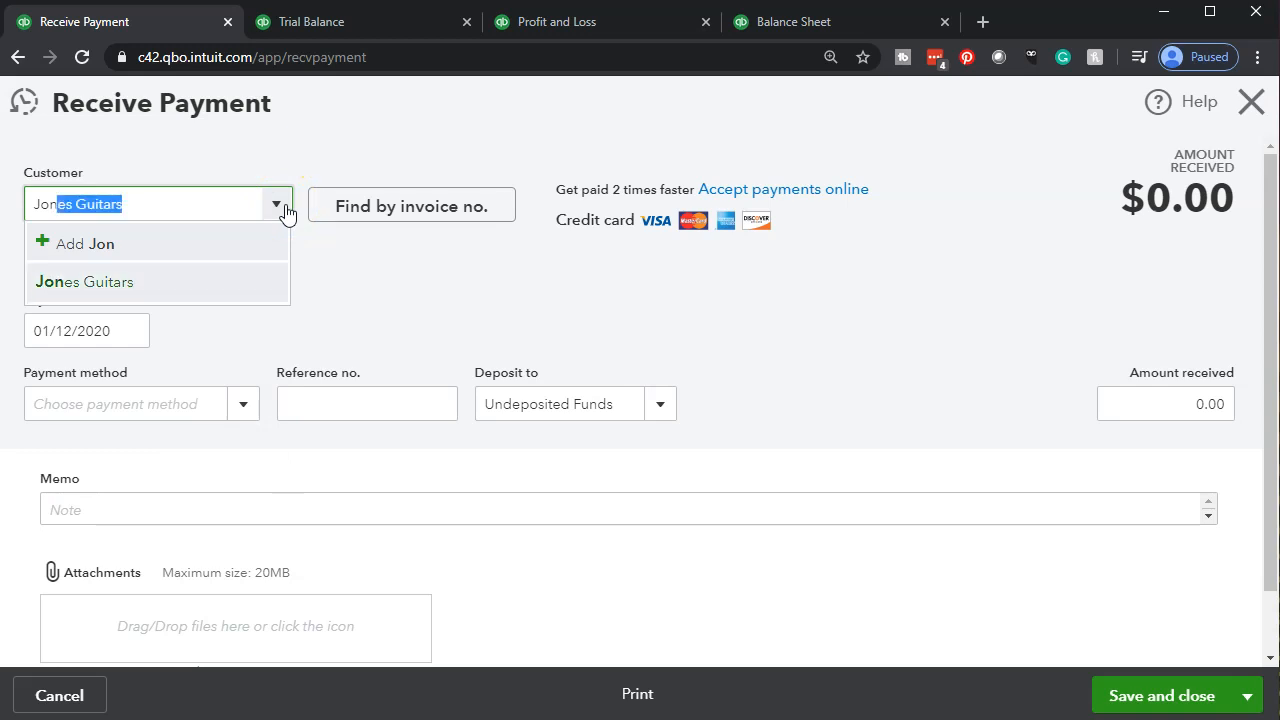
key(Return)
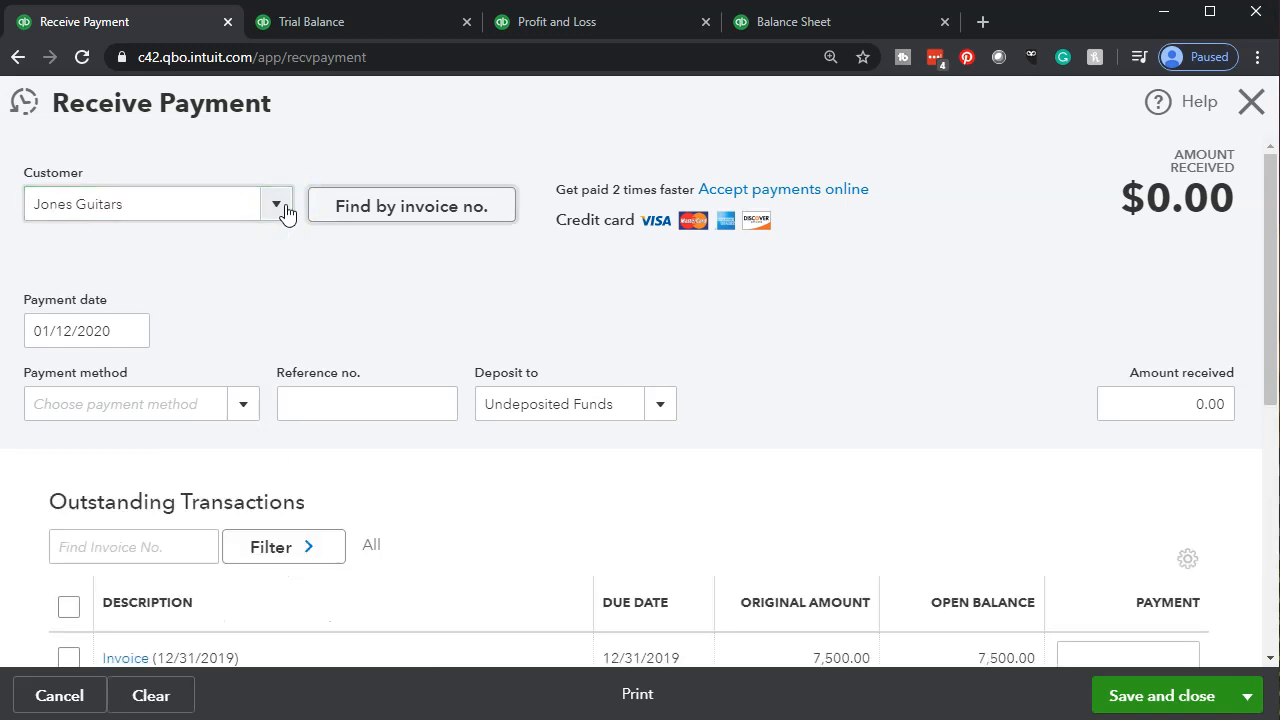
scroll(880, 337, down, 1)
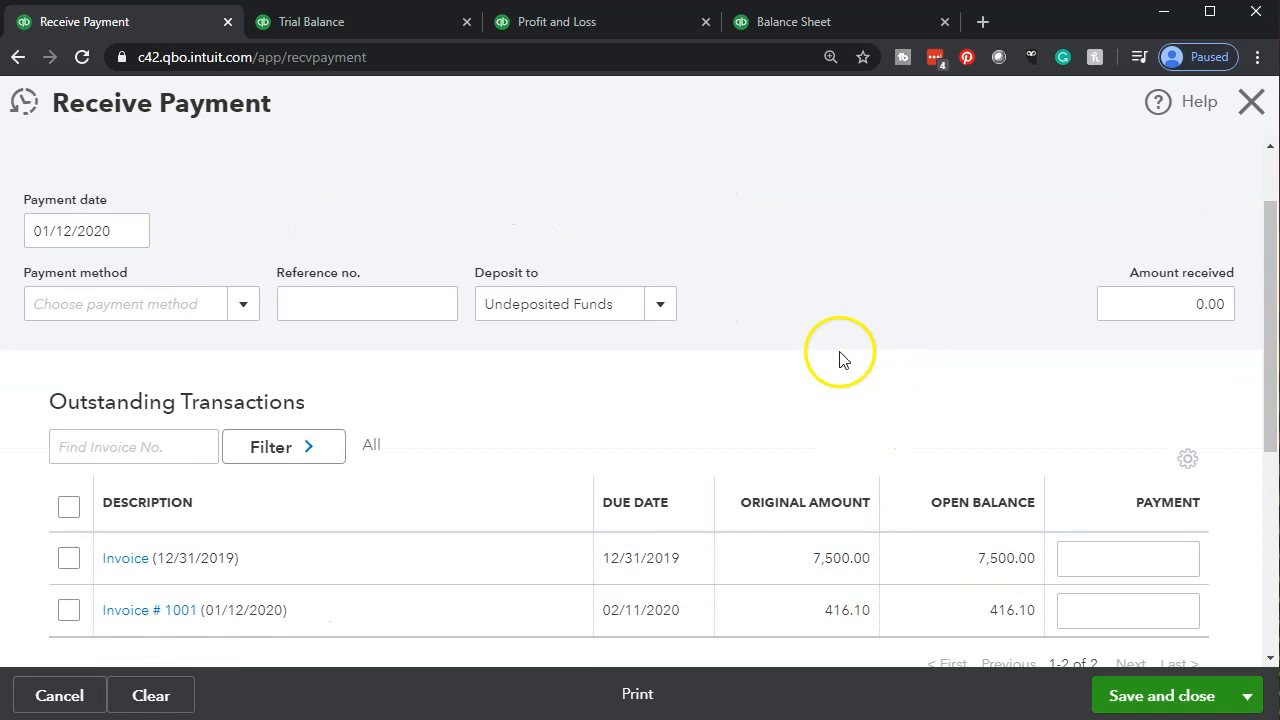
scroll(840, 343, up, 1)
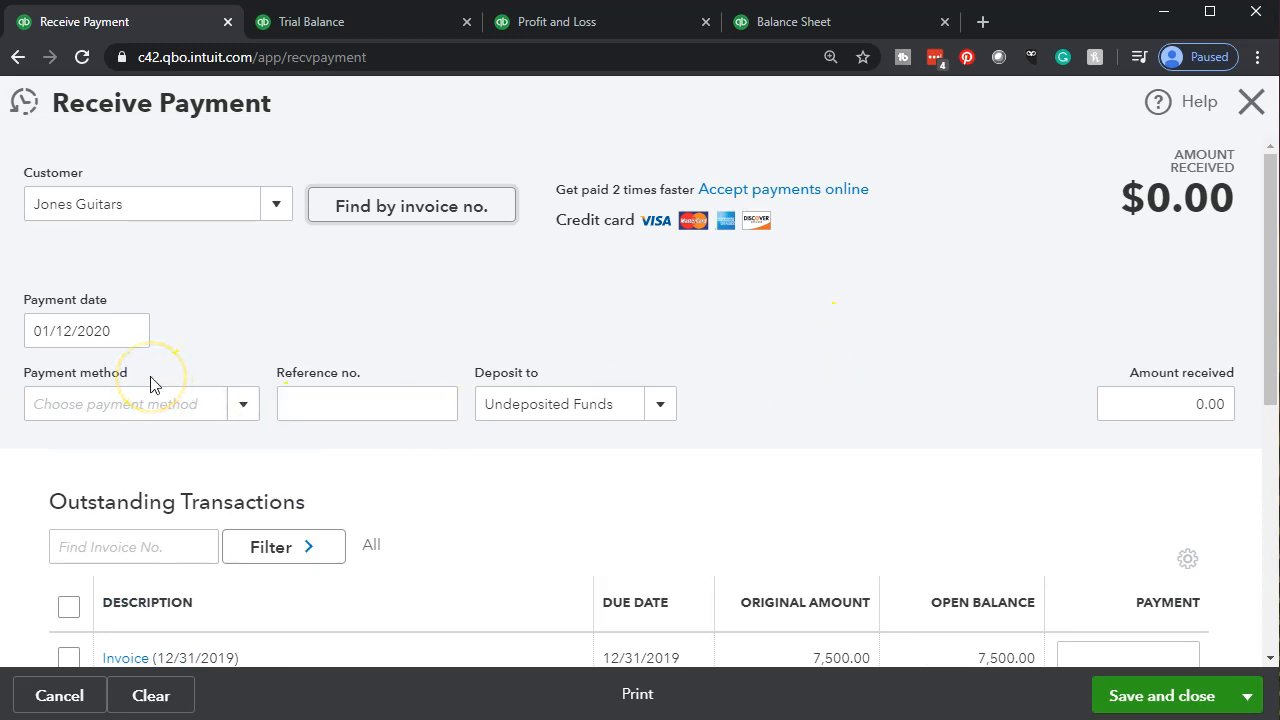
- Set the payment method to Cash for the Jones Guitars payment dated 01/12/2020
key(Tab)
key(Tab)
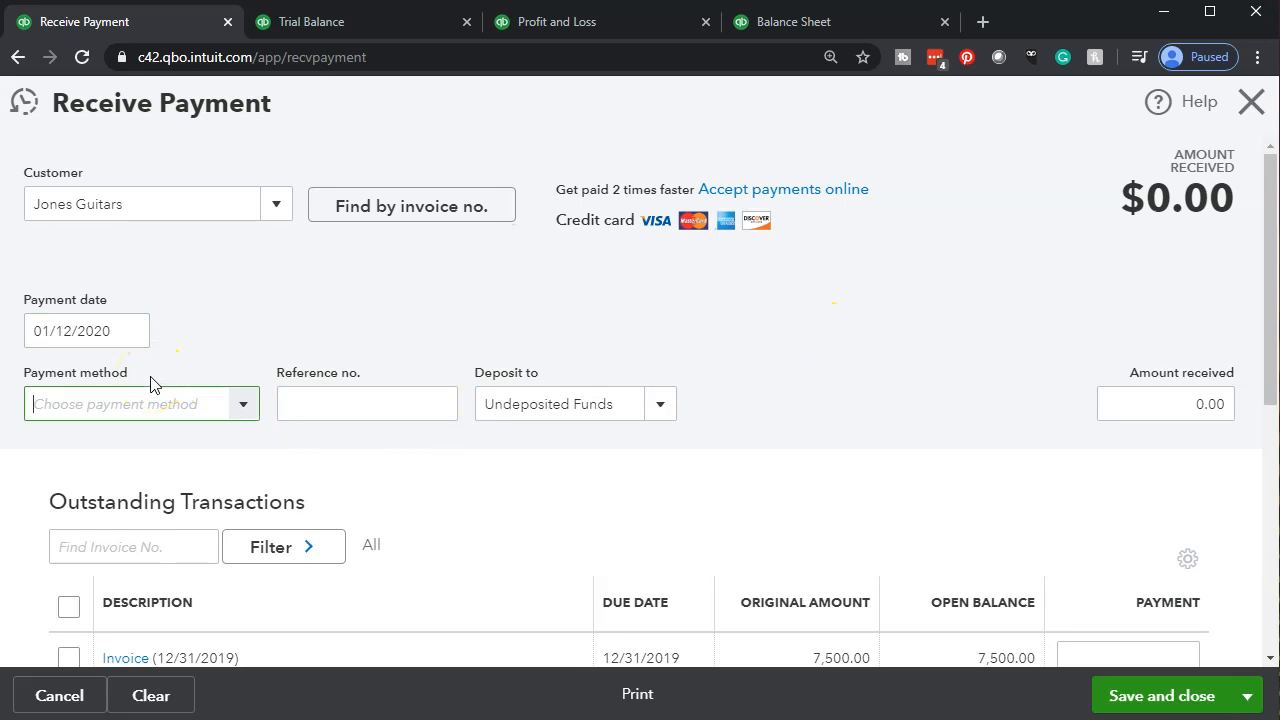
click(245, 410)
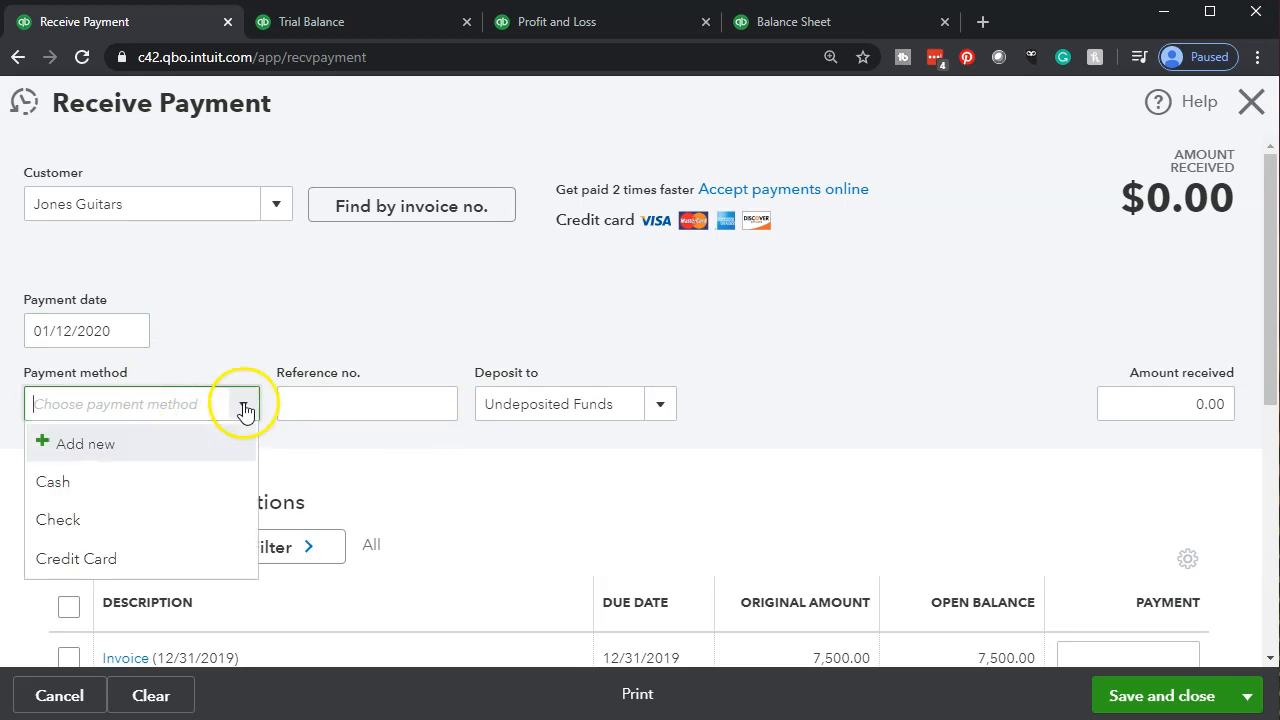
click(117, 484)
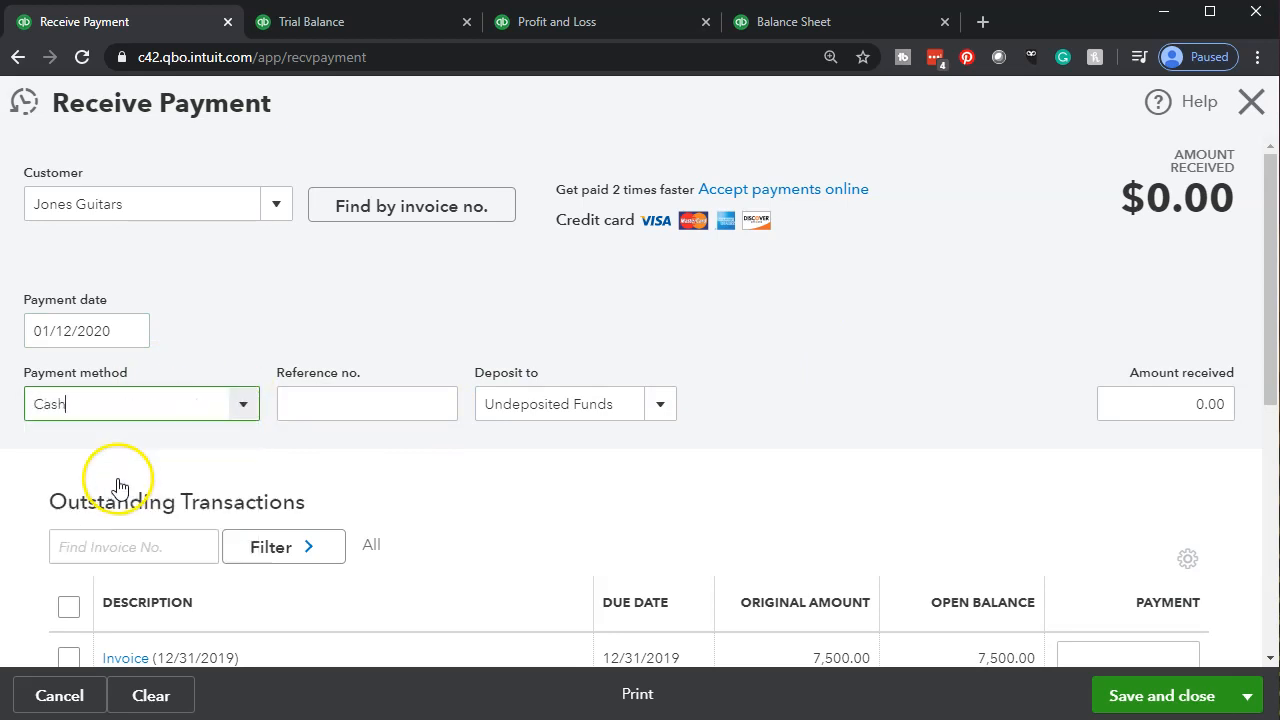
click(327, 410)
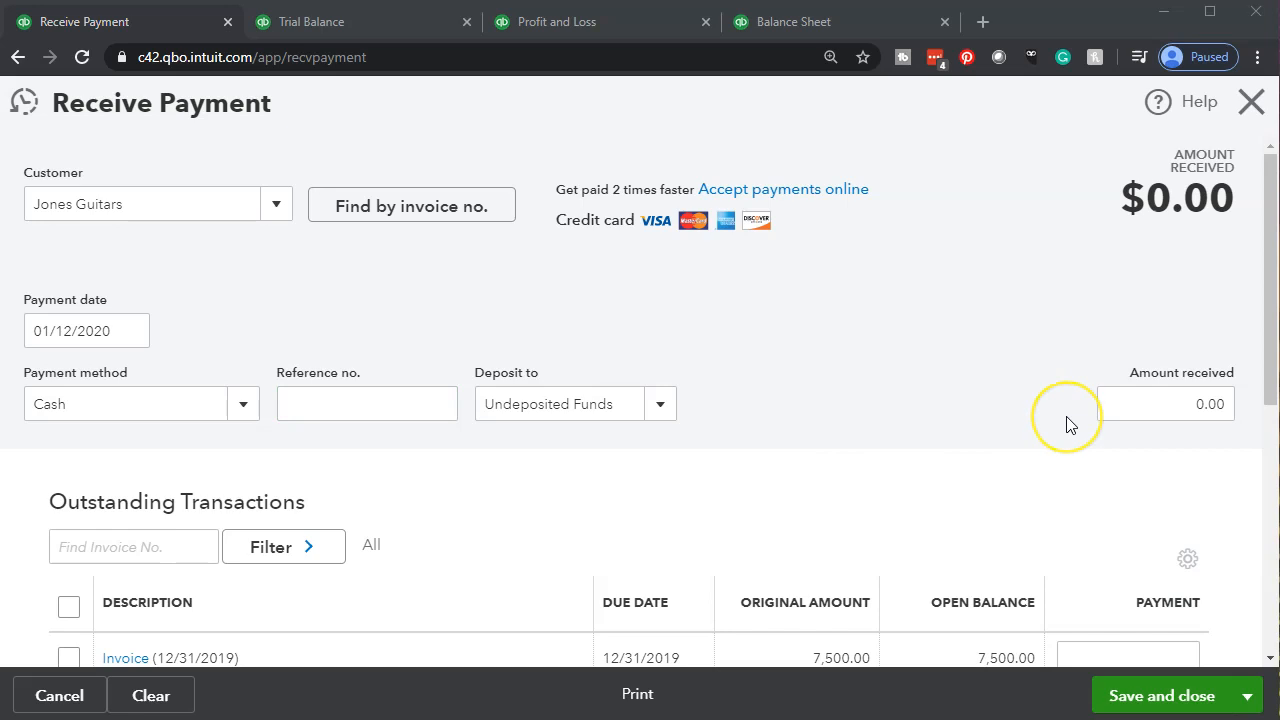
- Apply a 7,500.00 payment to the 12/31/2019 invoice, deposited to Undeposited Funds, then save and close the form
scroll(1066, 424, down, 1)
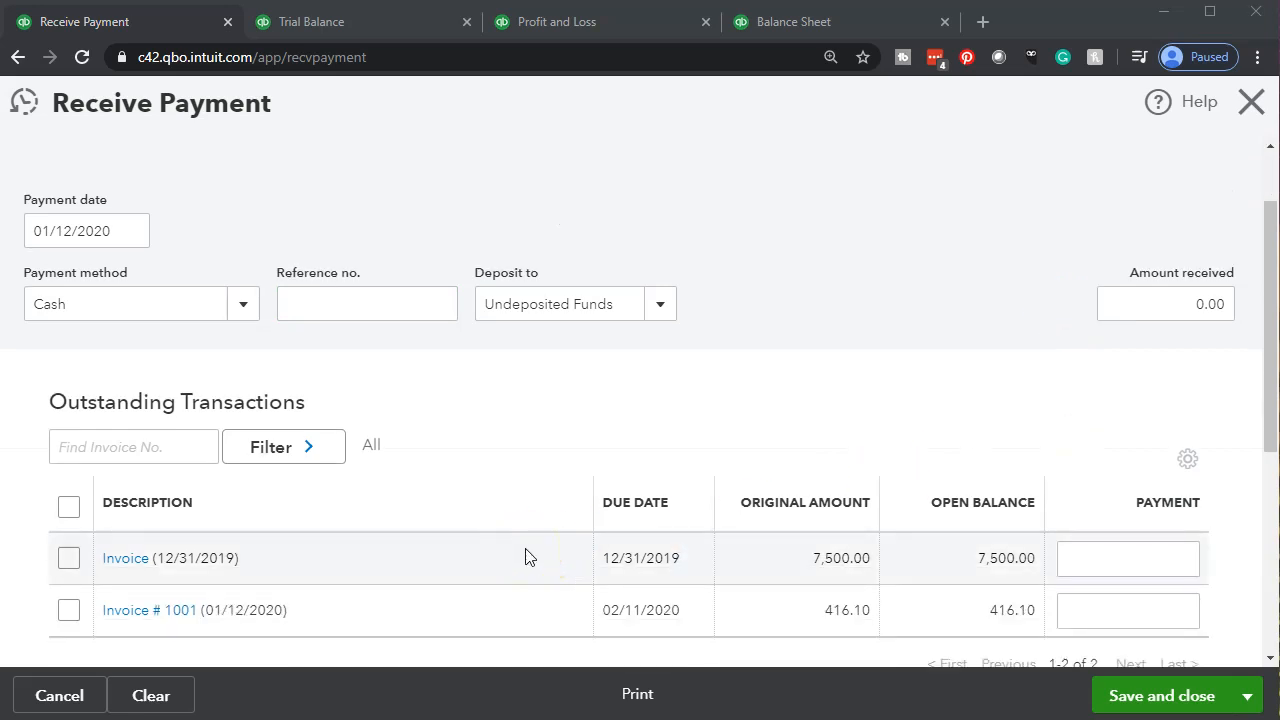
click(70, 560)
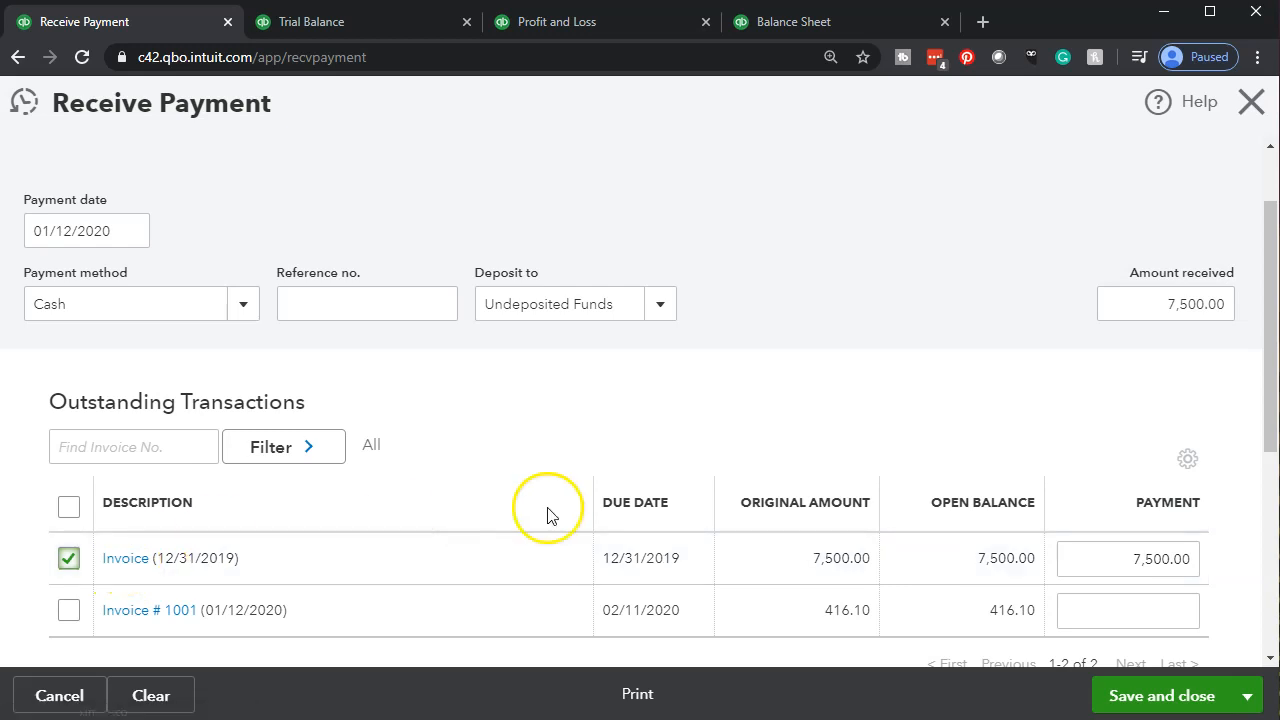
scroll(548, 514, down, 1)
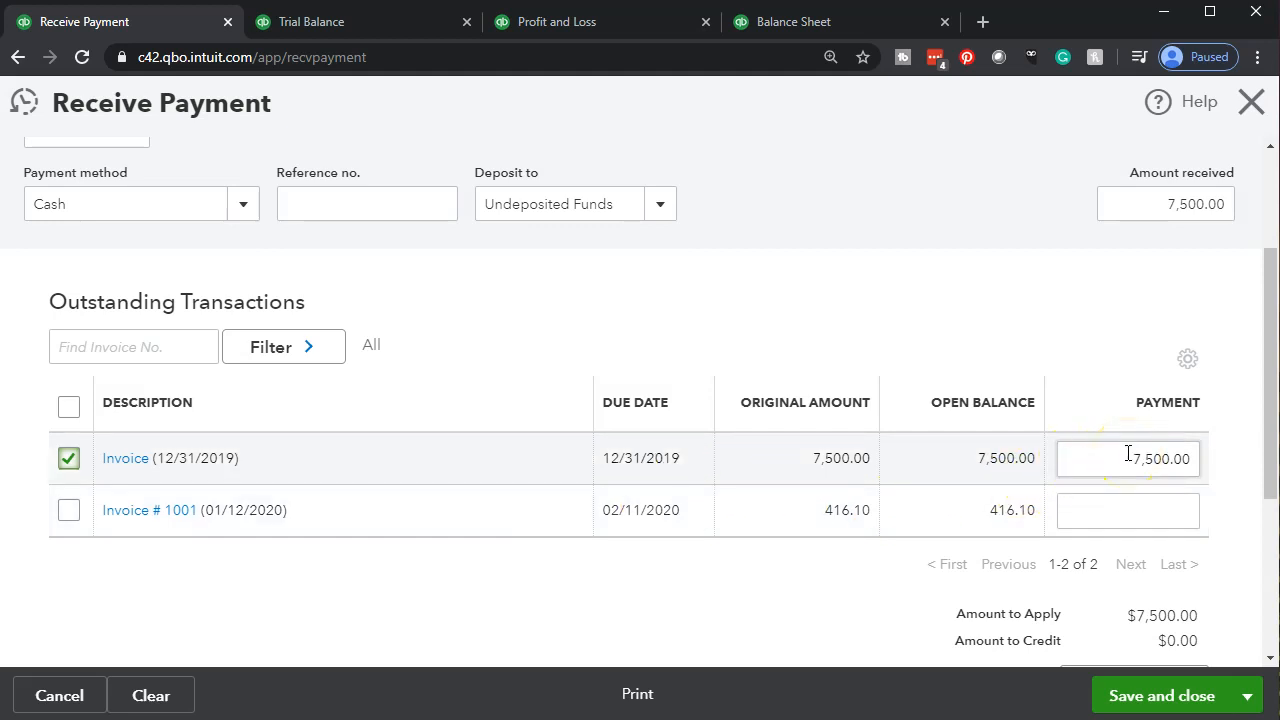
scroll(1110, 480, down, 1)
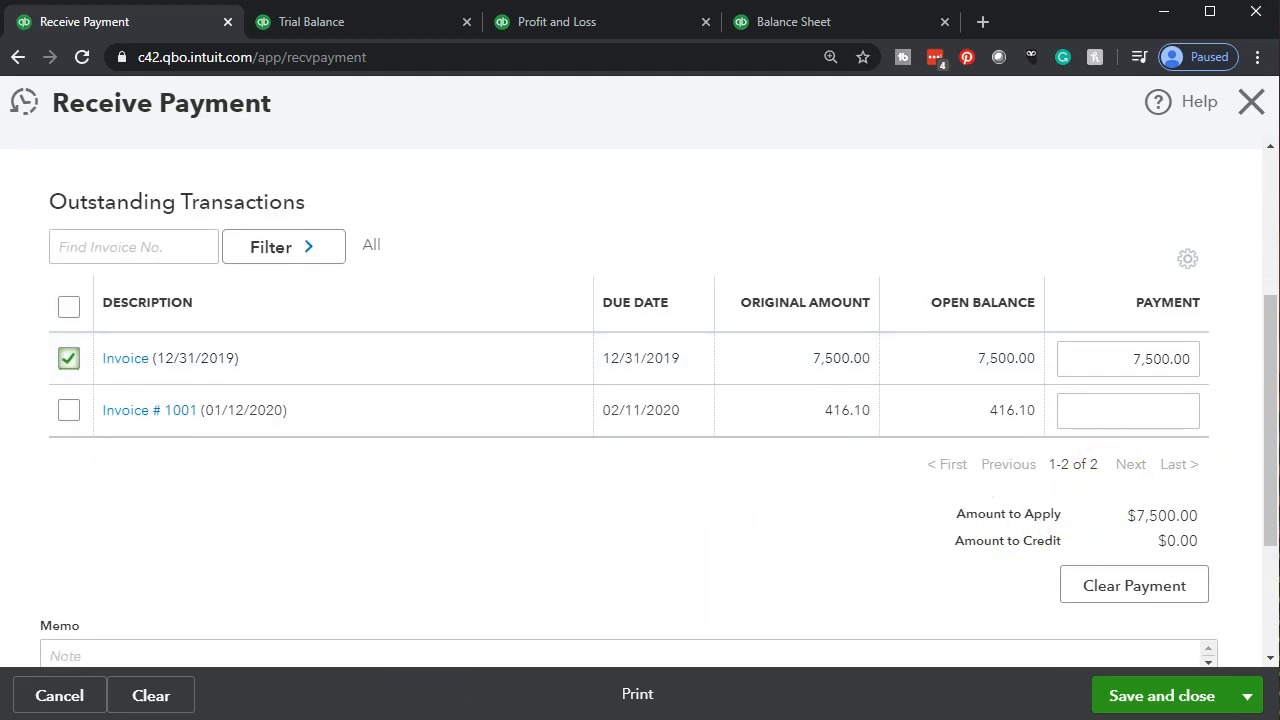
scroll(248, 605, up, 3)
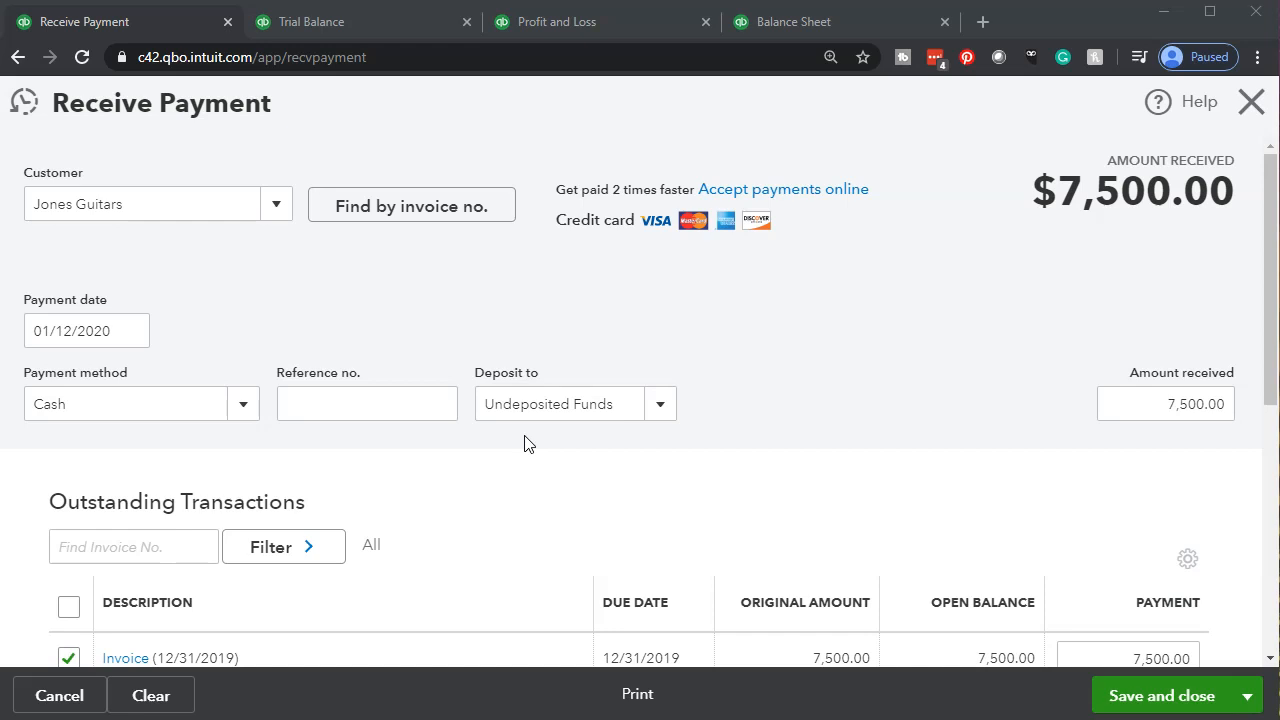
scroll(903, 534, down, 1)
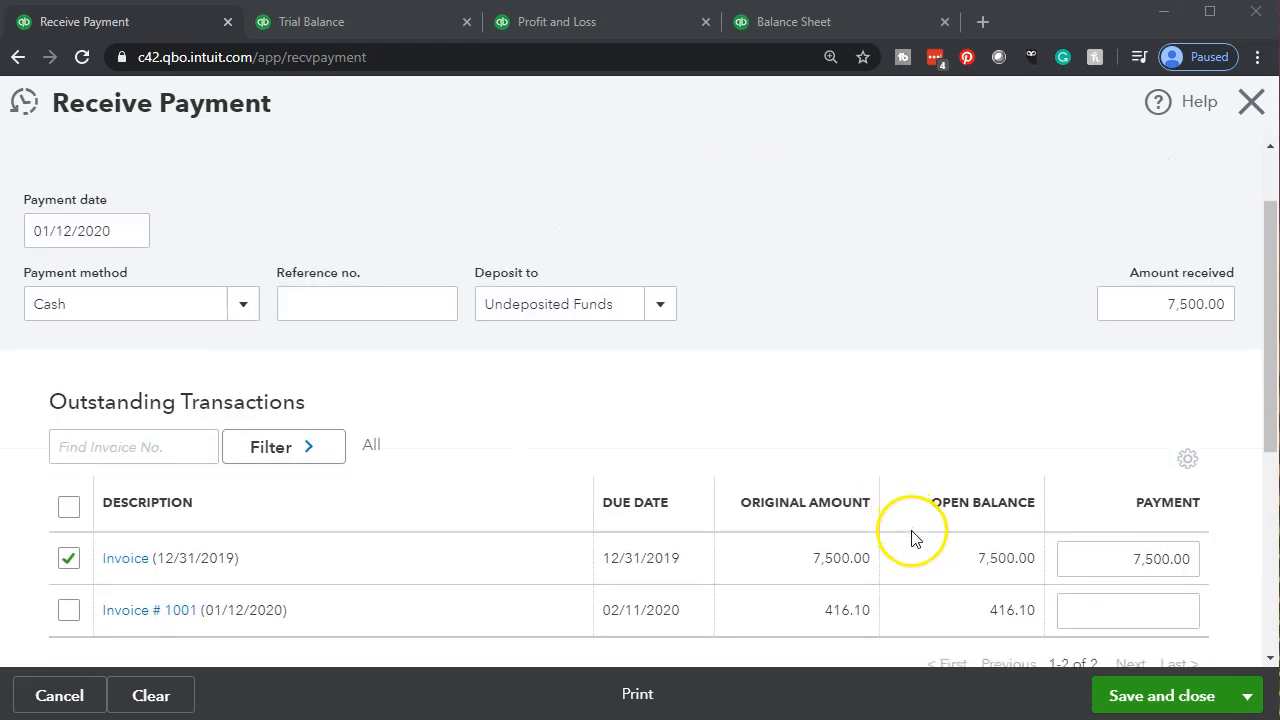
click(1194, 703)
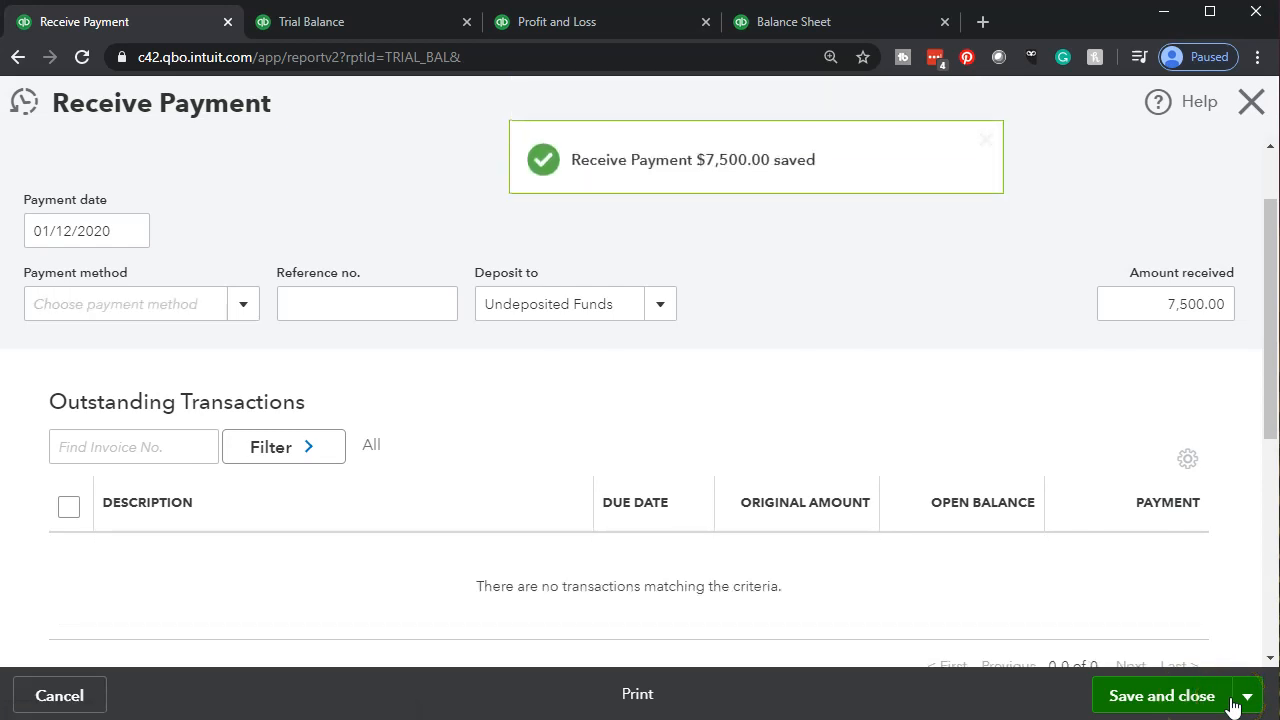
- Switch to the Balance Sheet tab, reload the report and hide the navigation sidebar to view the current assets
click(826, 27)
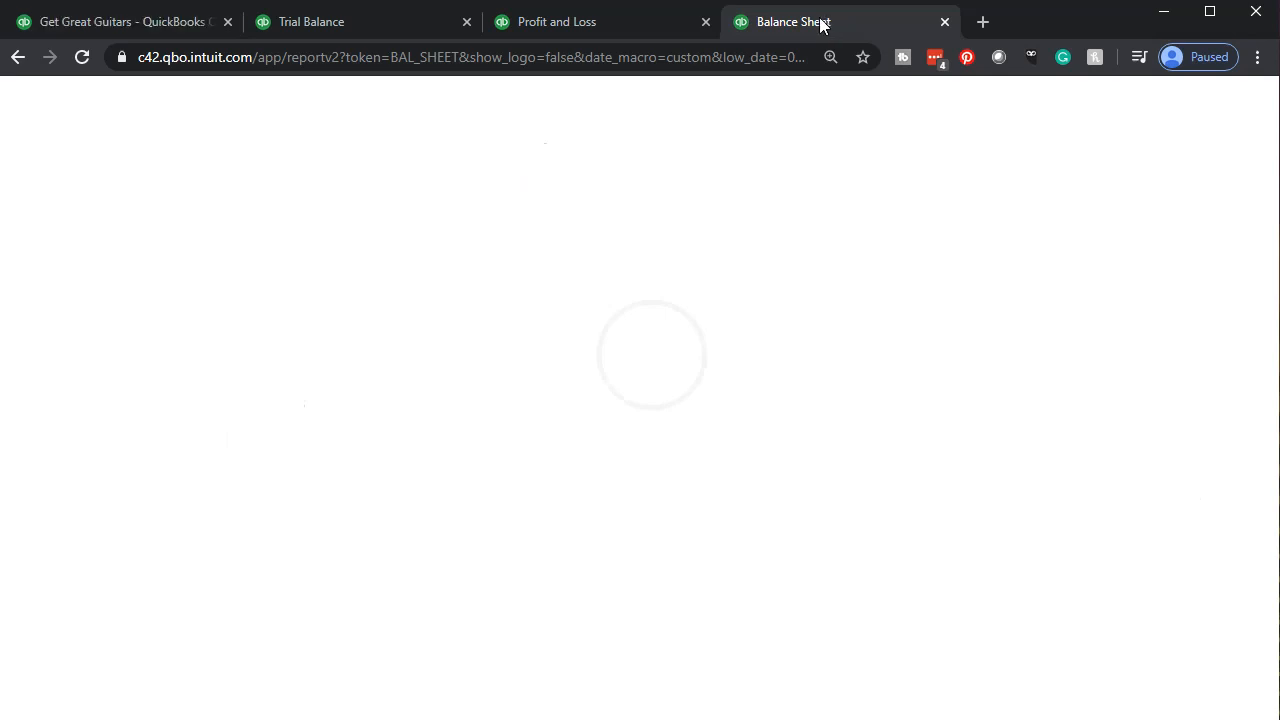
click(651, 57)
key(Return)
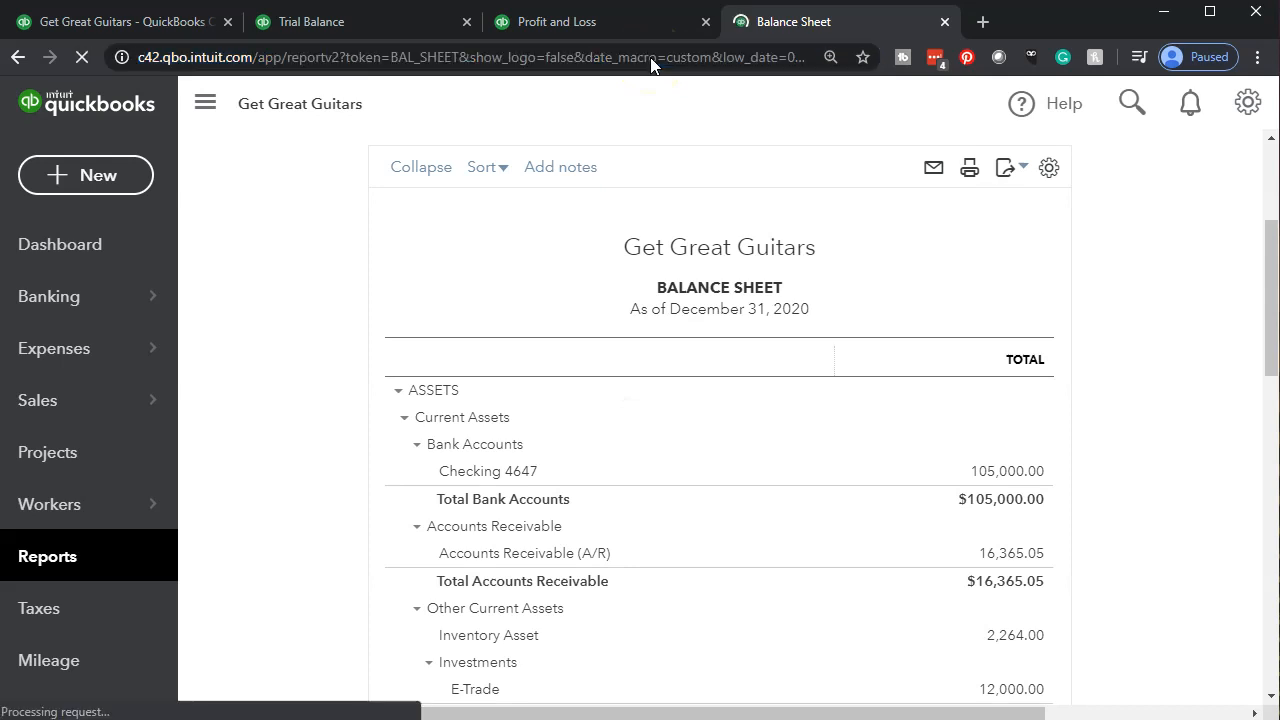
click(205, 103)
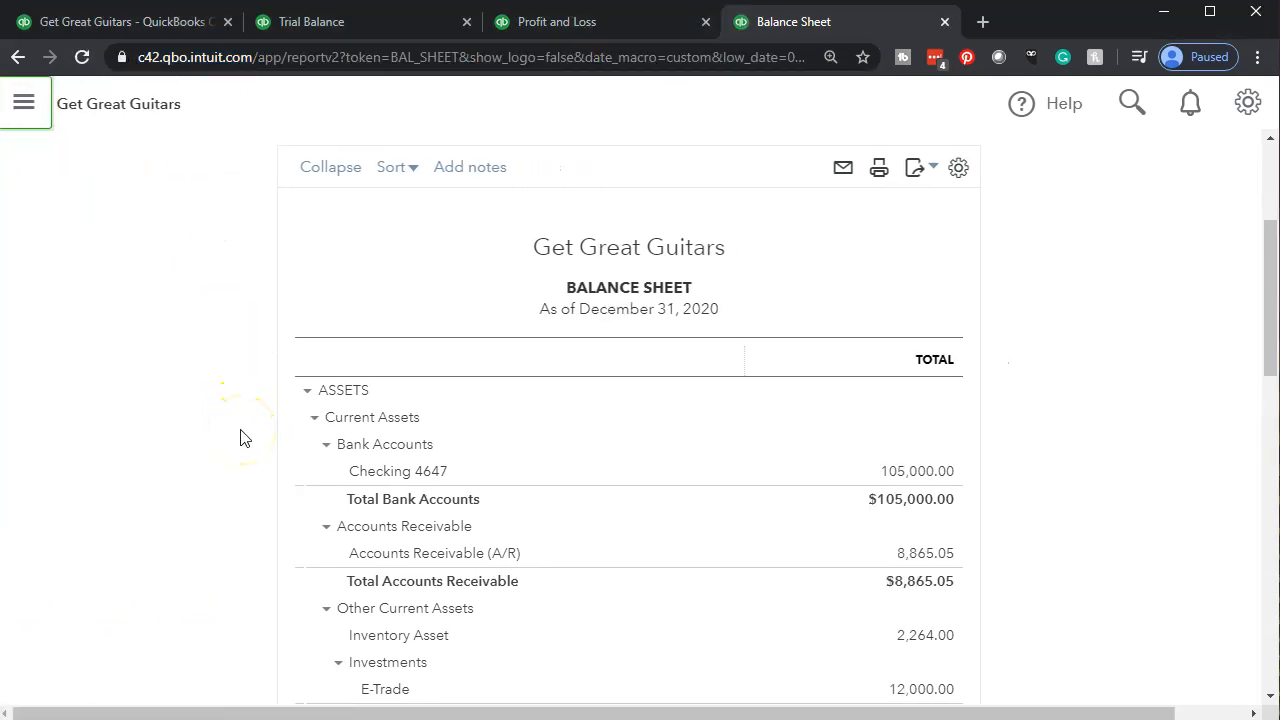
key(ctrl+plus)
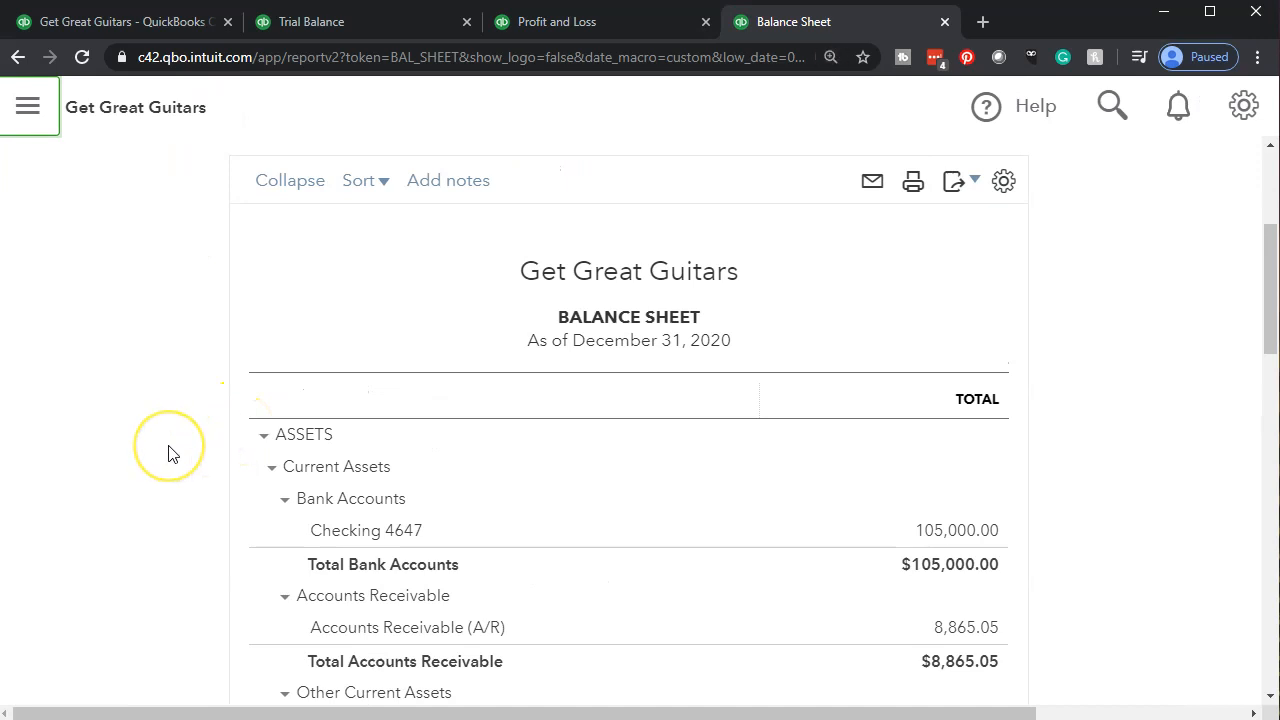
scroll(170, 452, down, 2)
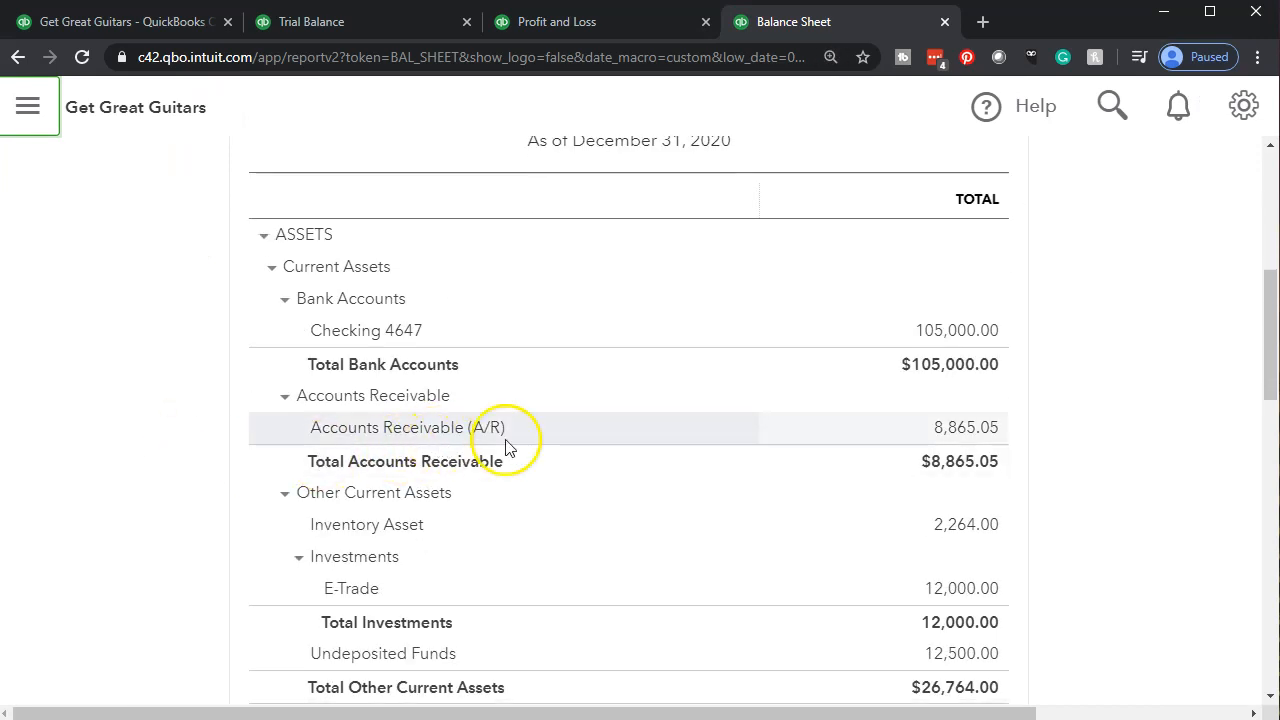
- Open the transaction detail behind Accounts Receivable (A/R) and examine the split accounts, amounts and running balance
click(963, 430)
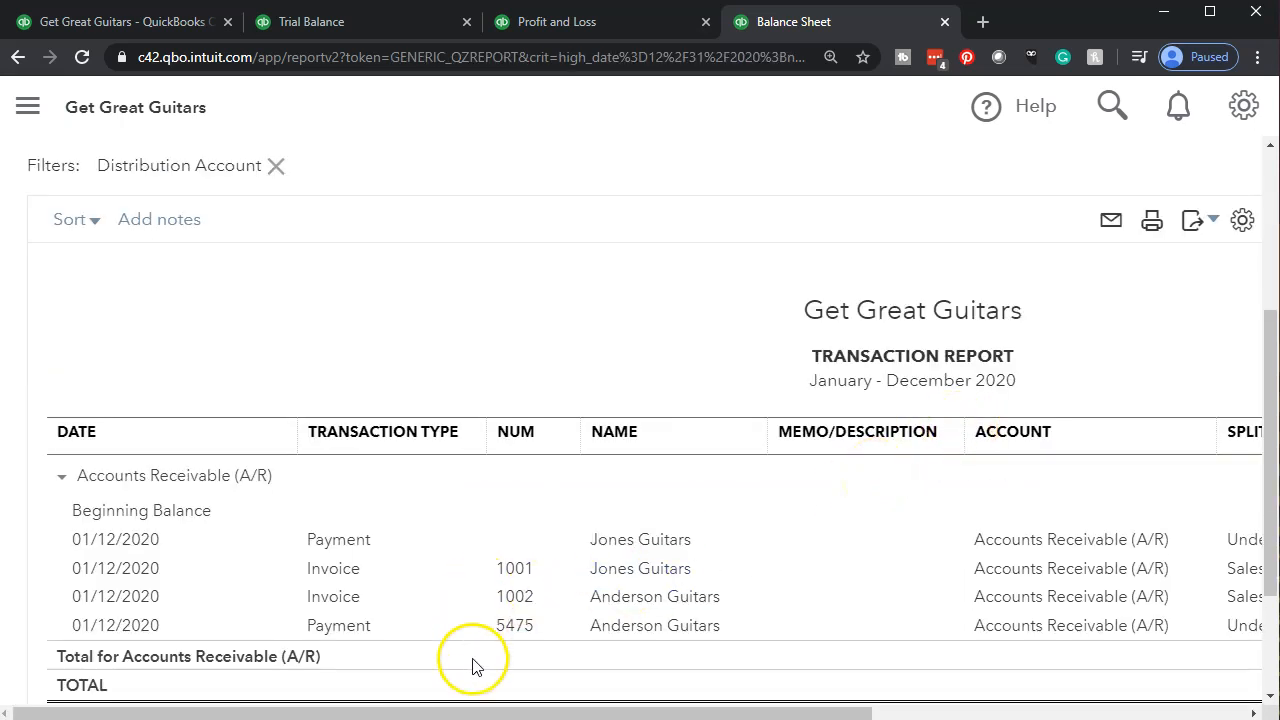
drag(508, 712, 839, 712)
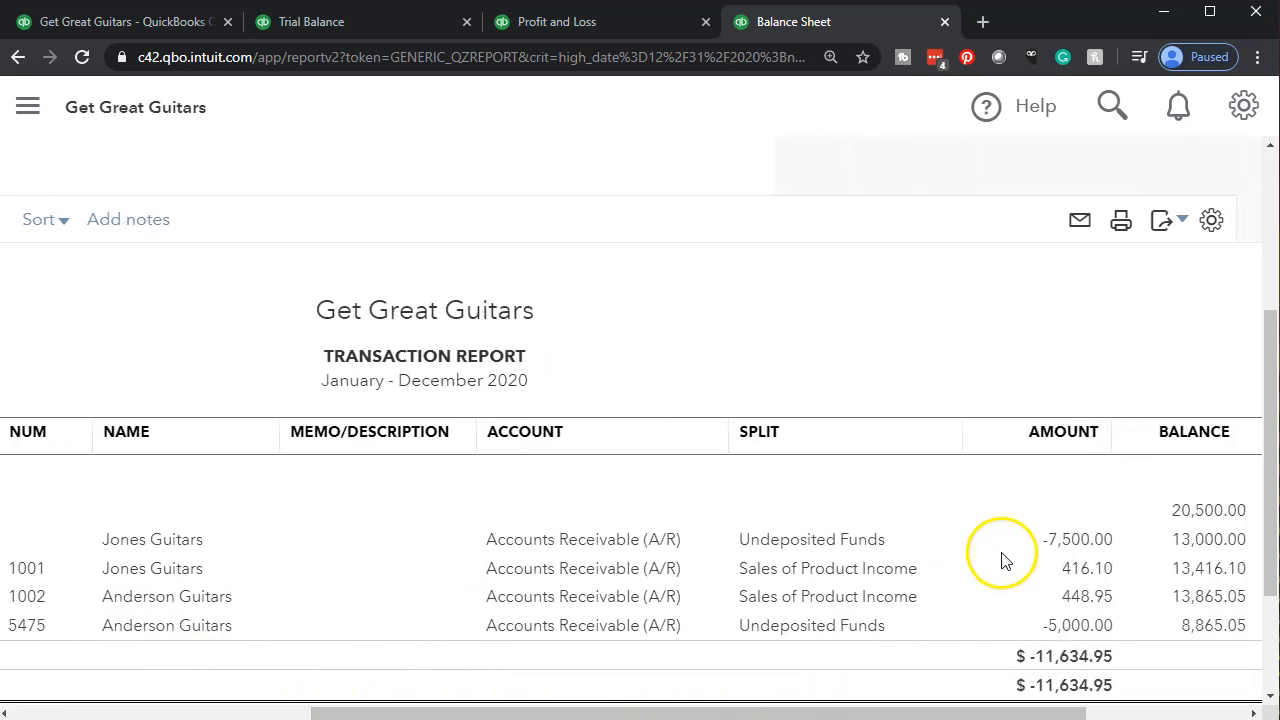
drag(945, 704, 548, 690)
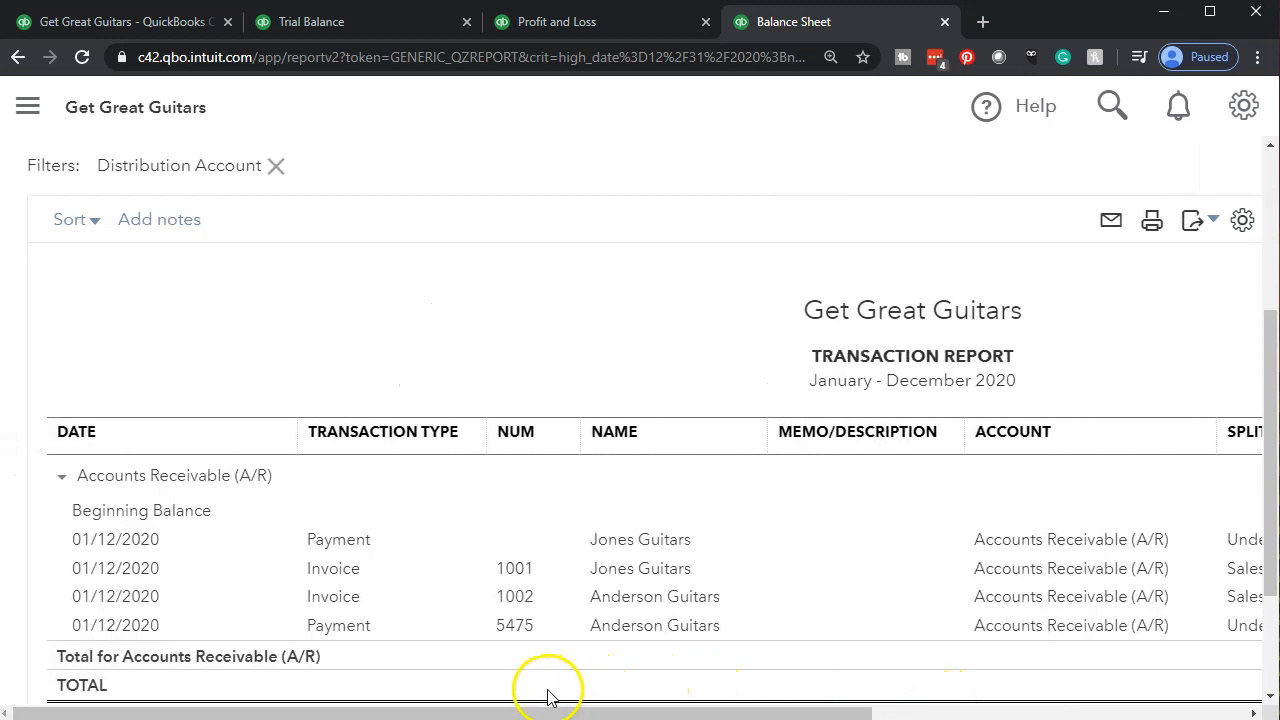
- Review the Jones Guitars payment from the transaction report, close it and return to the Balance Sheet
click(365, 550)
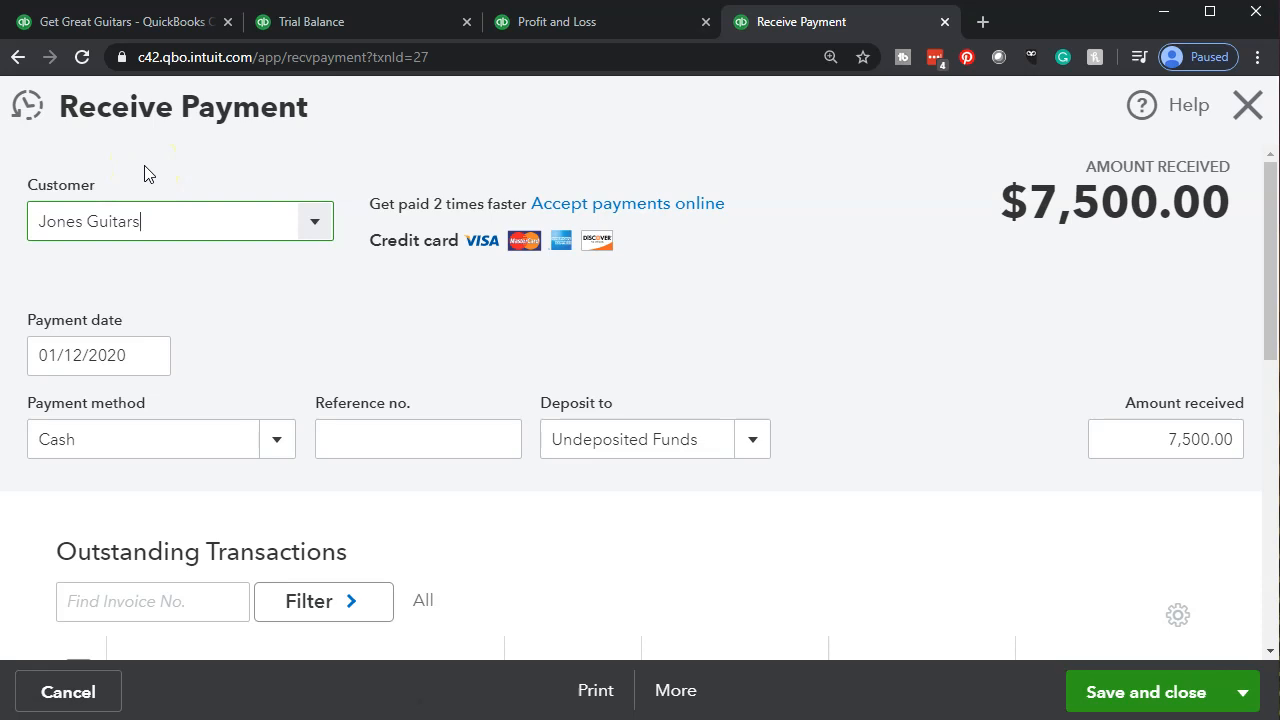
click(1254, 128)
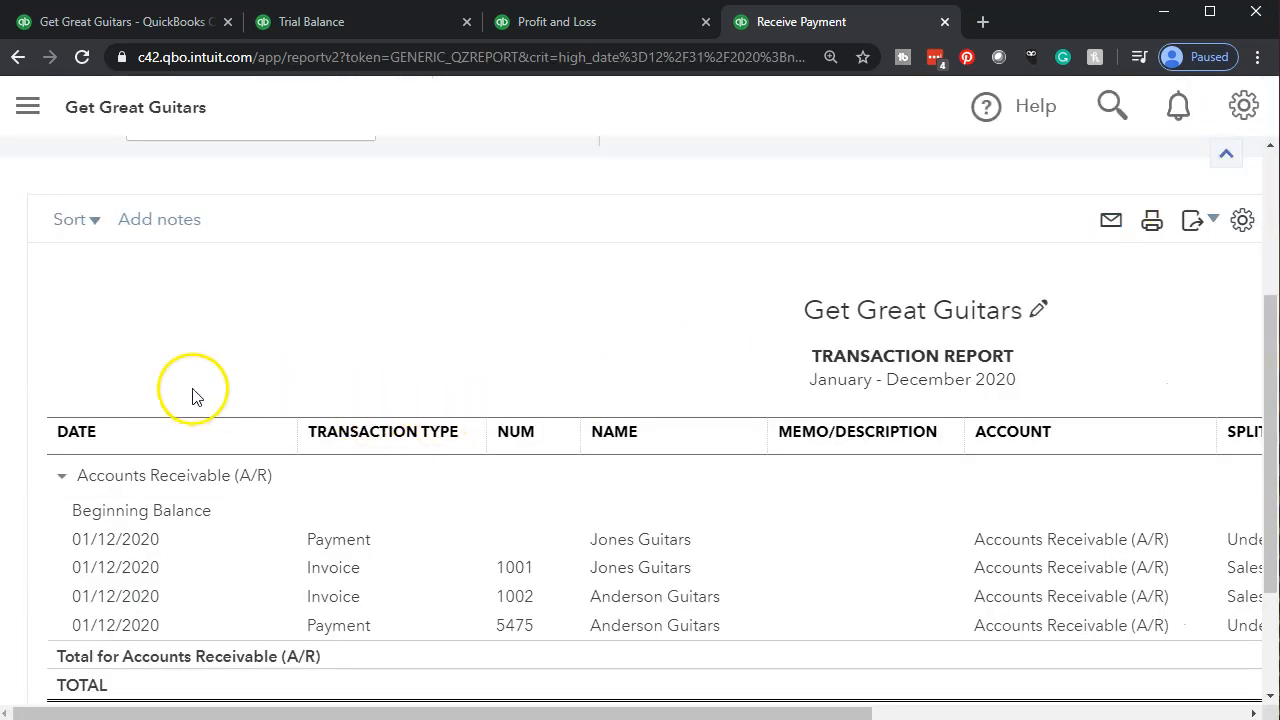
scroll(191, 389, up, 4)
click(173, 240)
scroll(371, 337, down, 5)
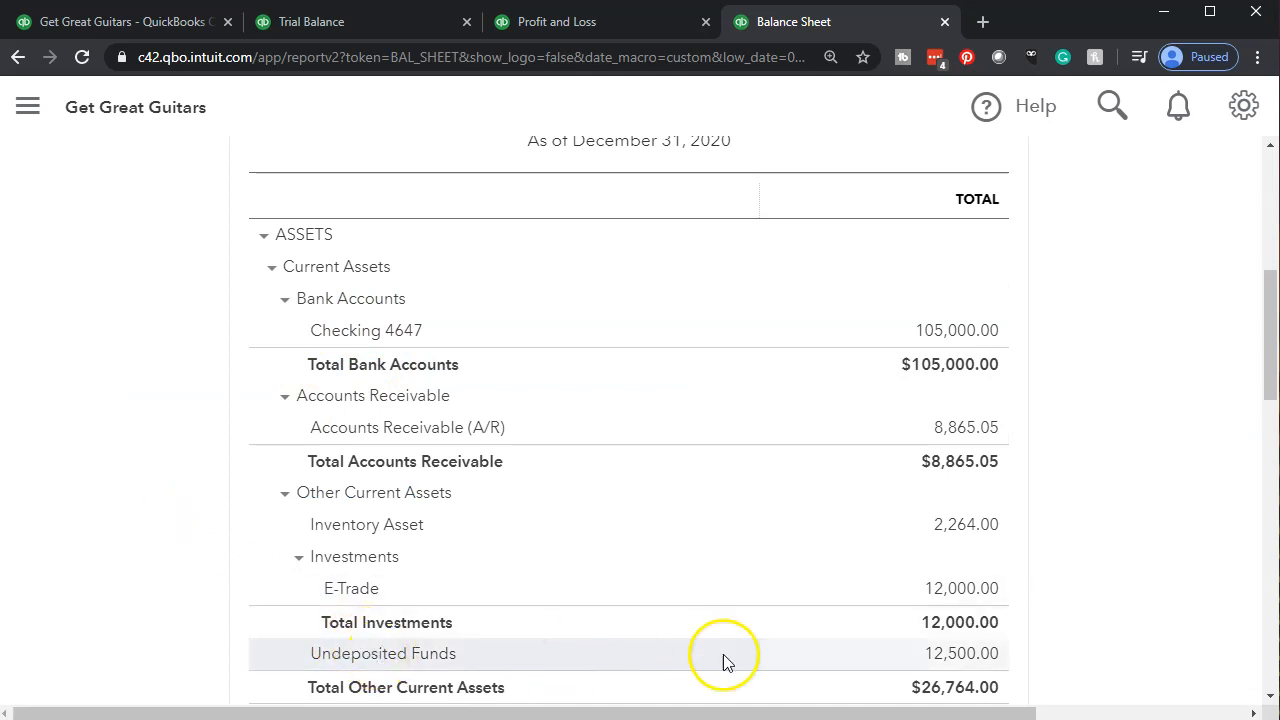
- Examine the payments and amounts behind Undeposited Funds, then return to the Balance Sheet
click(947, 654)
scroll(947, 655, down, 2)
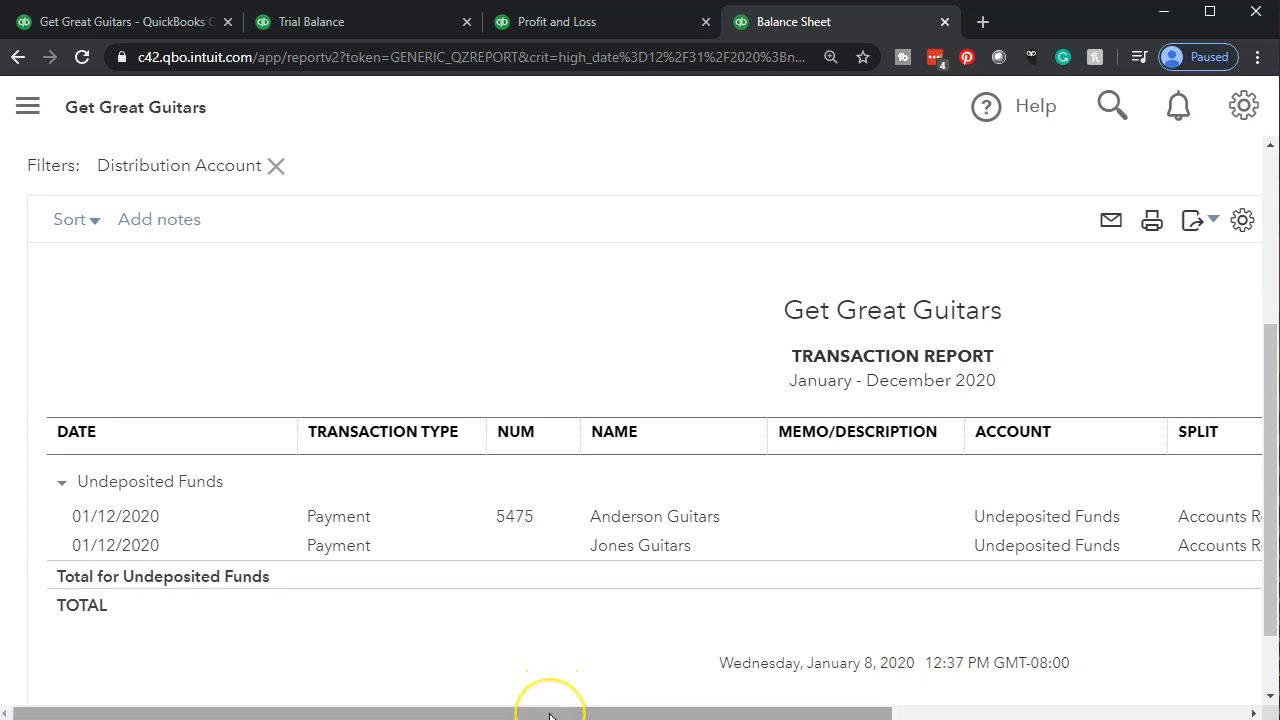
drag(549, 716, 813, 705)
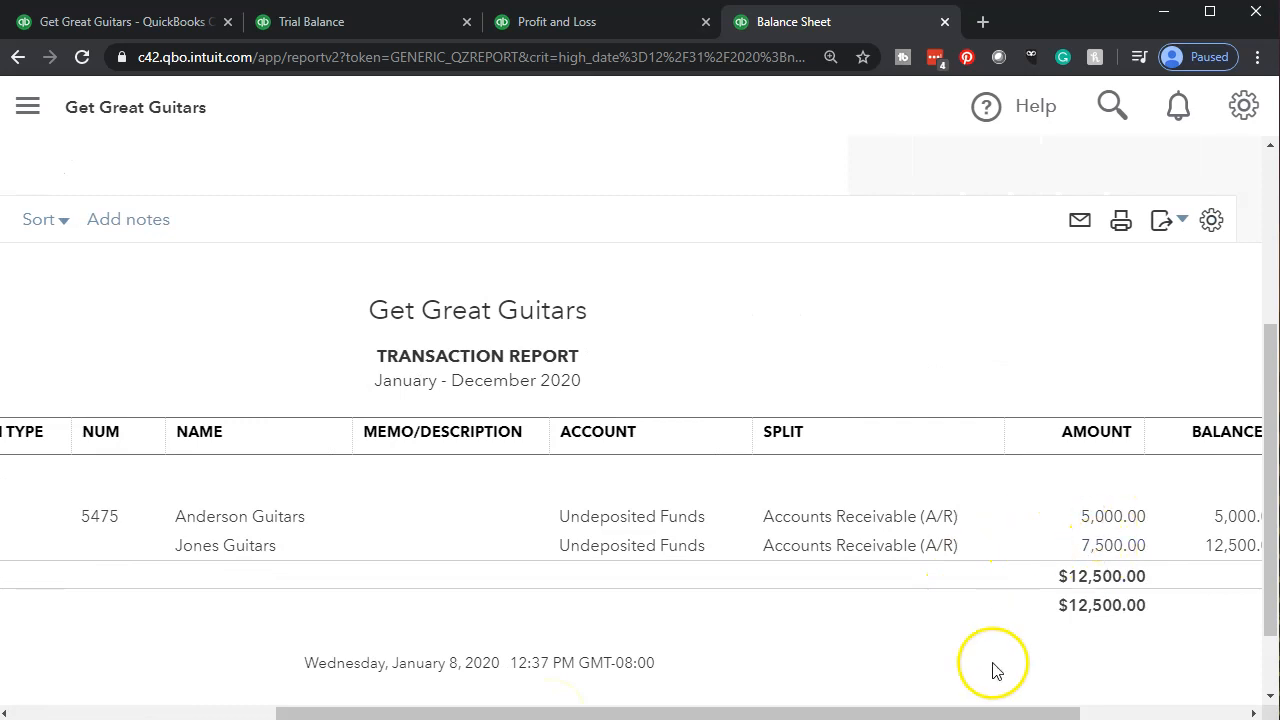
drag(978, 712, 386, 686)
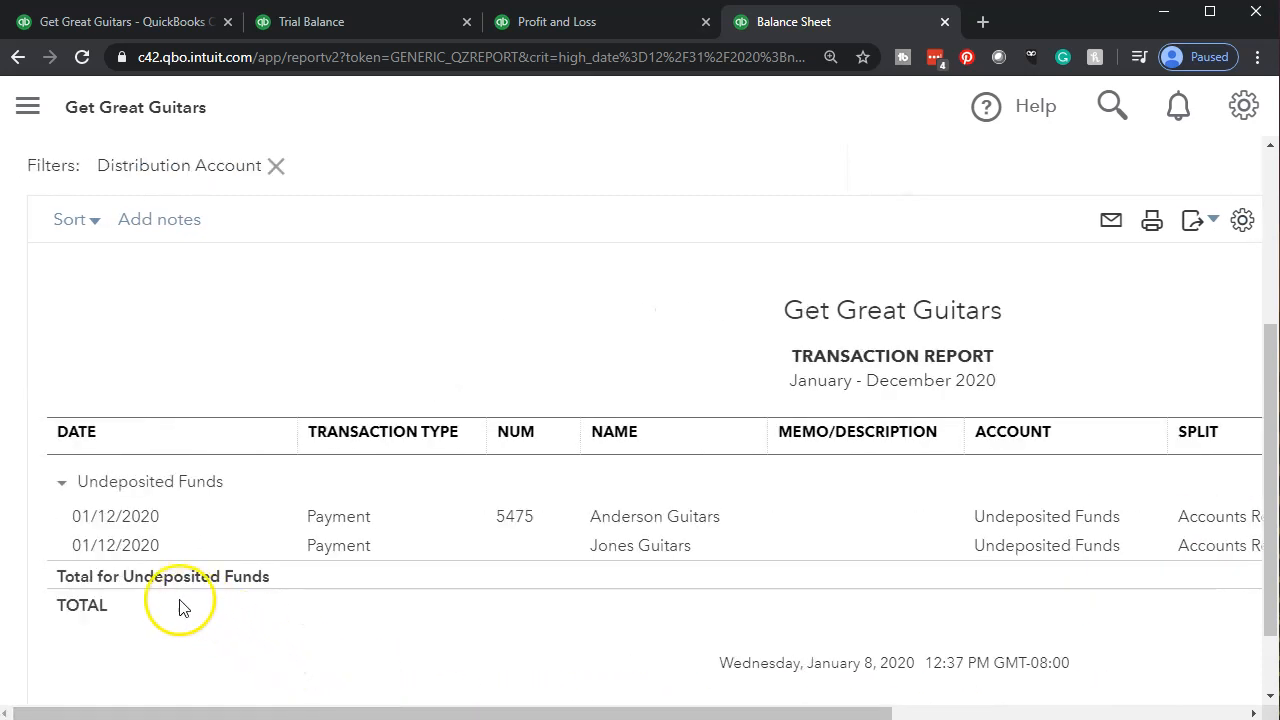
scroll(160, 590, up, 3)
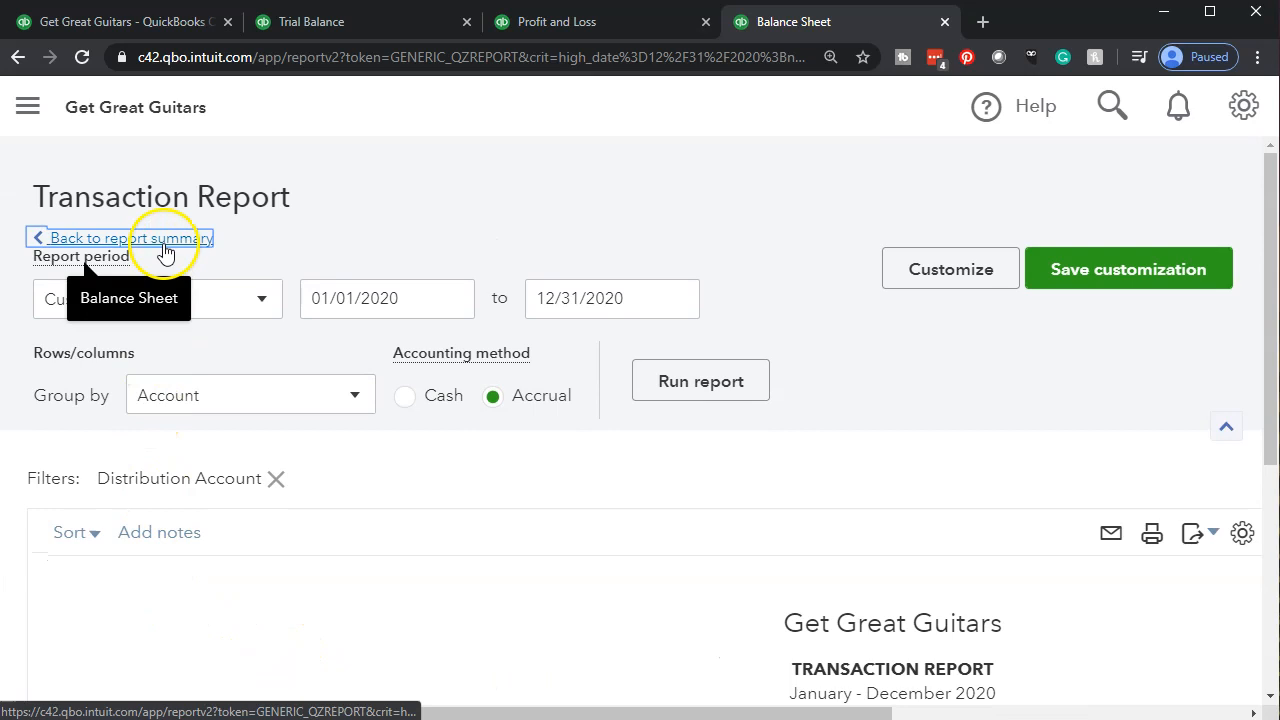
click(163, 243)
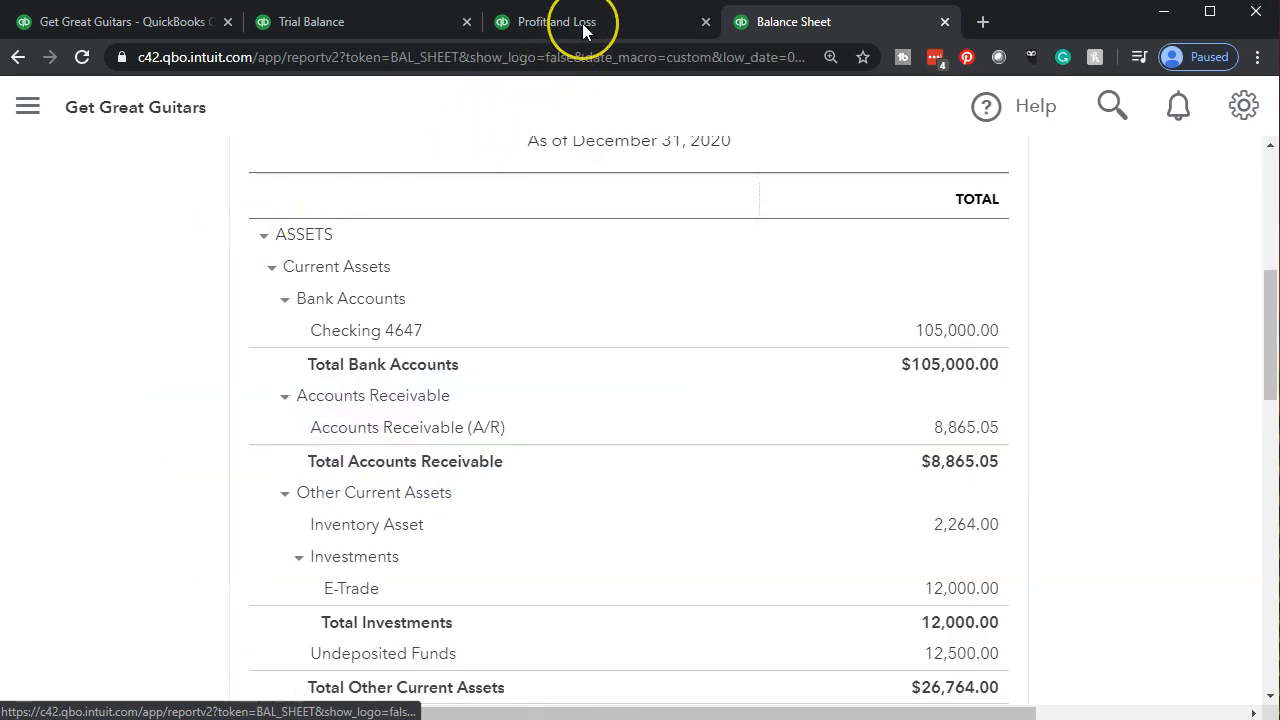
- Switch to the Profit and Loss tab and review the income, cost of goods sold and net income for 2020
click(583, 24)
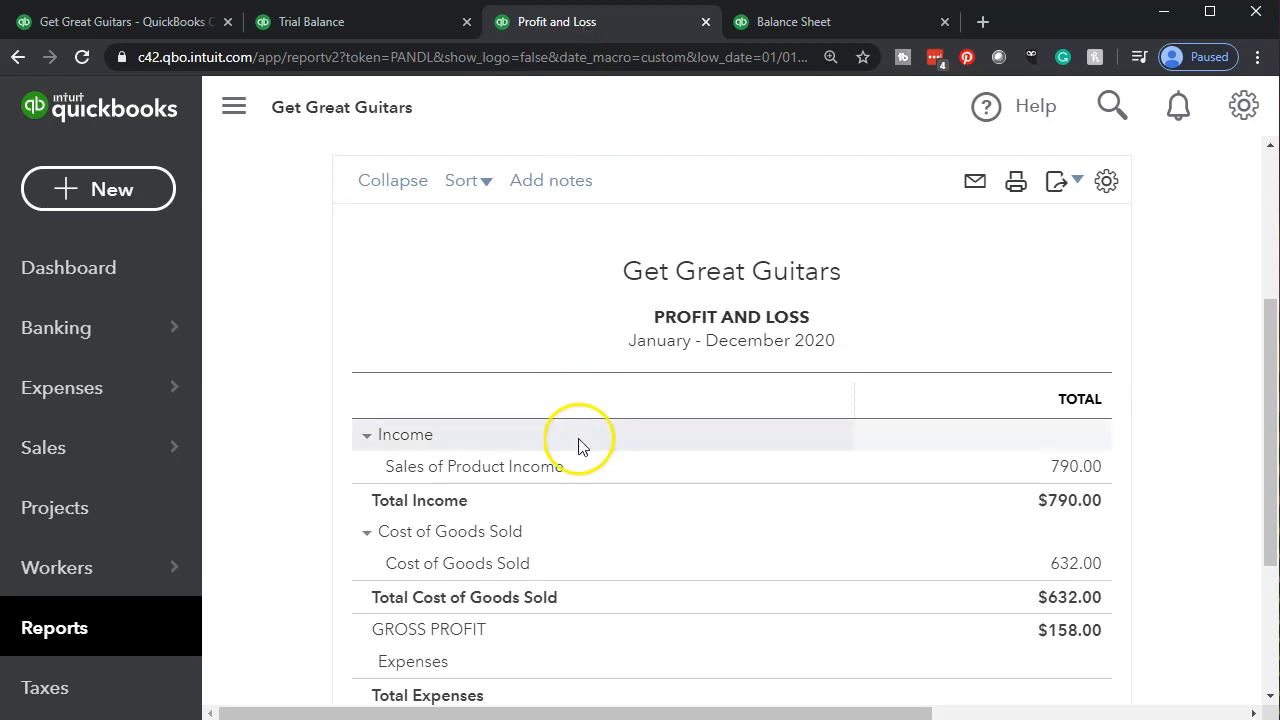
scroll(578, 446, up, 2)
scroll(264, 464, down, 2)
scroll(260, 464, down, 2)
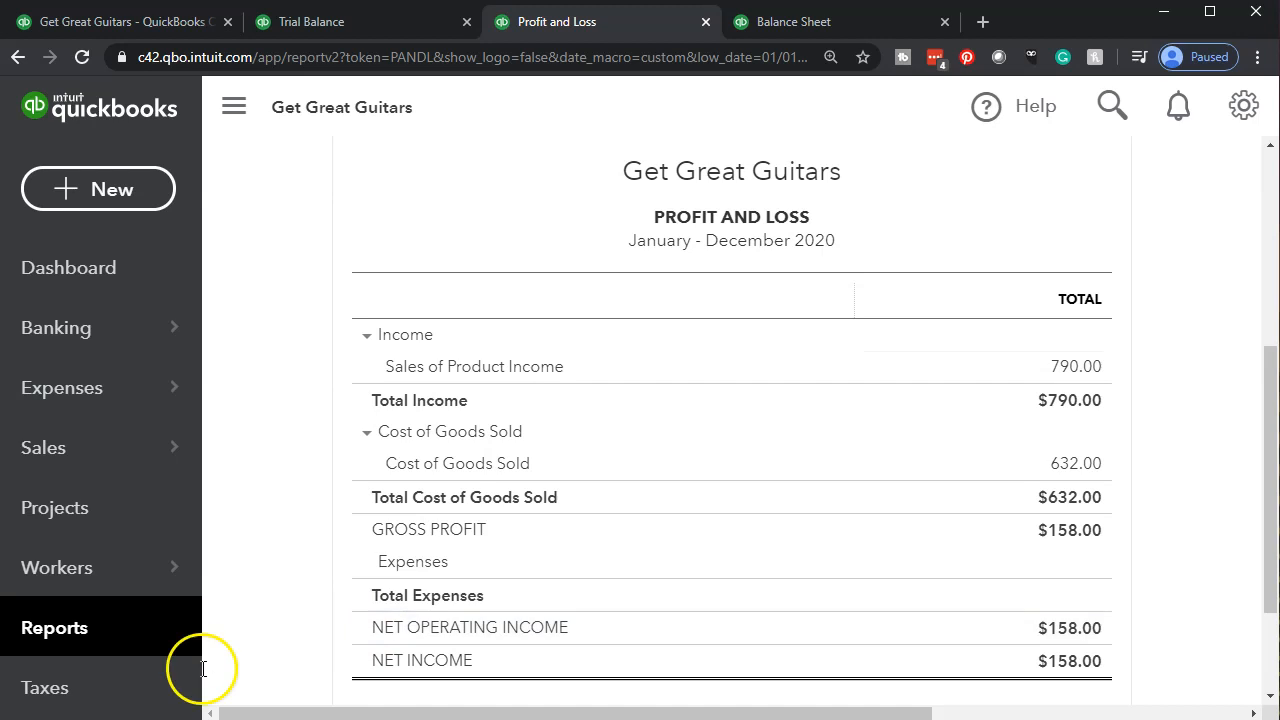
click(120, 719)
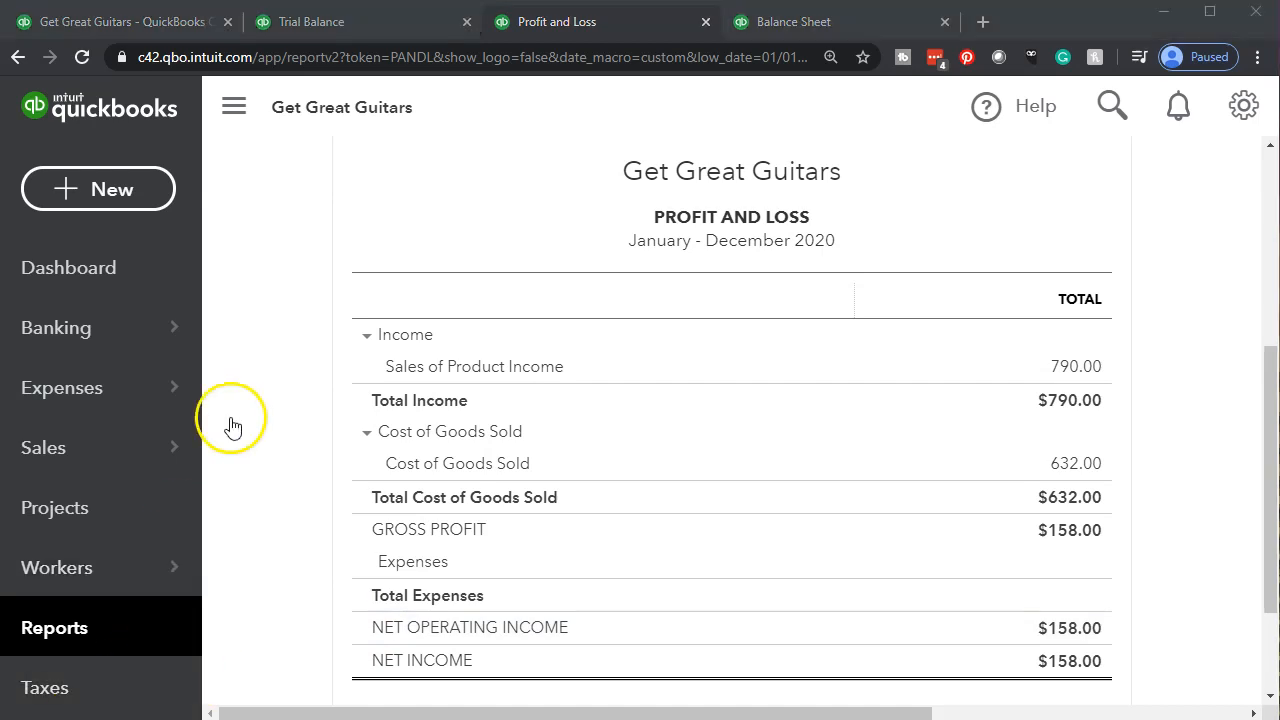
- Return to the first QuickBooks tab, open the Customers list under Sales and look over the open balances
click(141, 24)
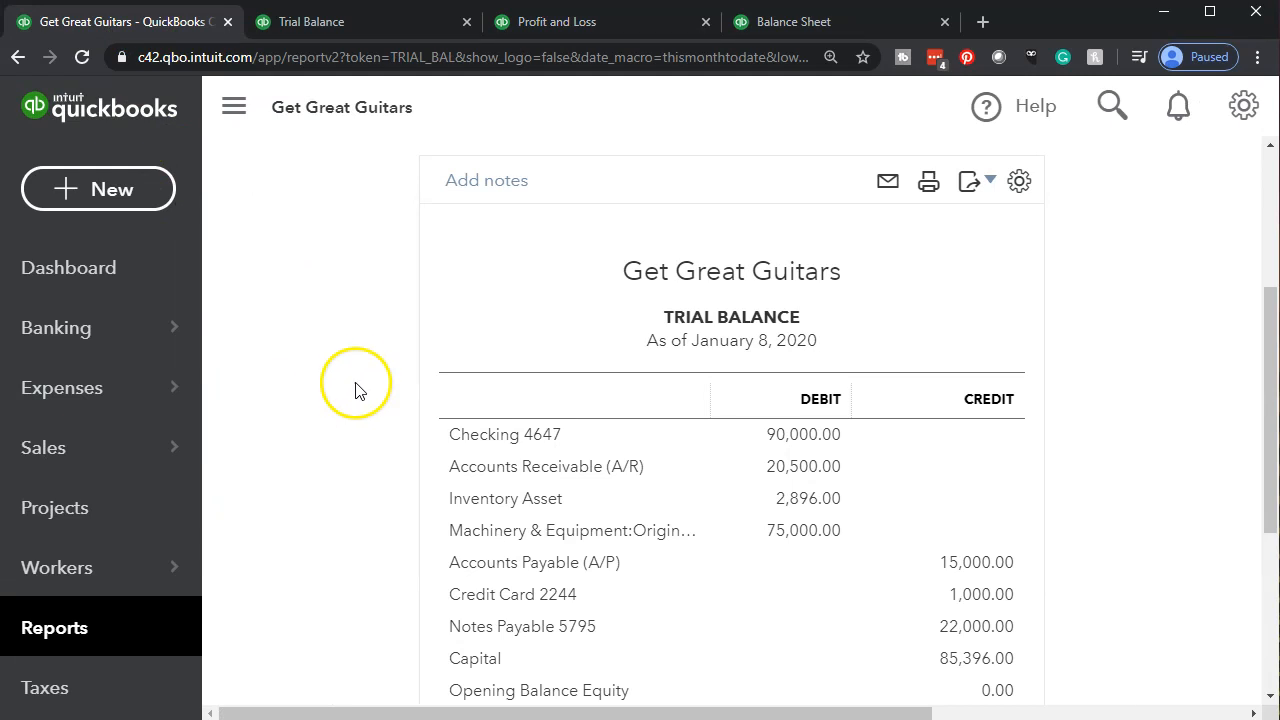
key(ctrl+minus)
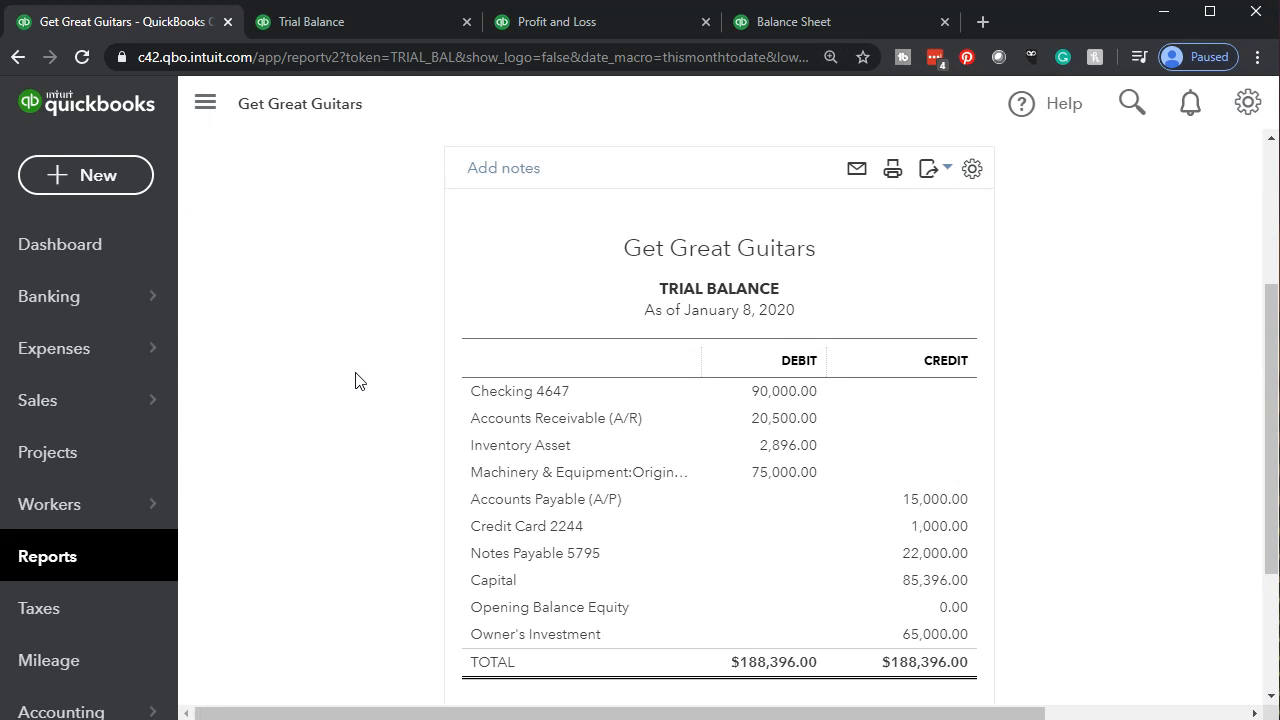
click(130, 199)
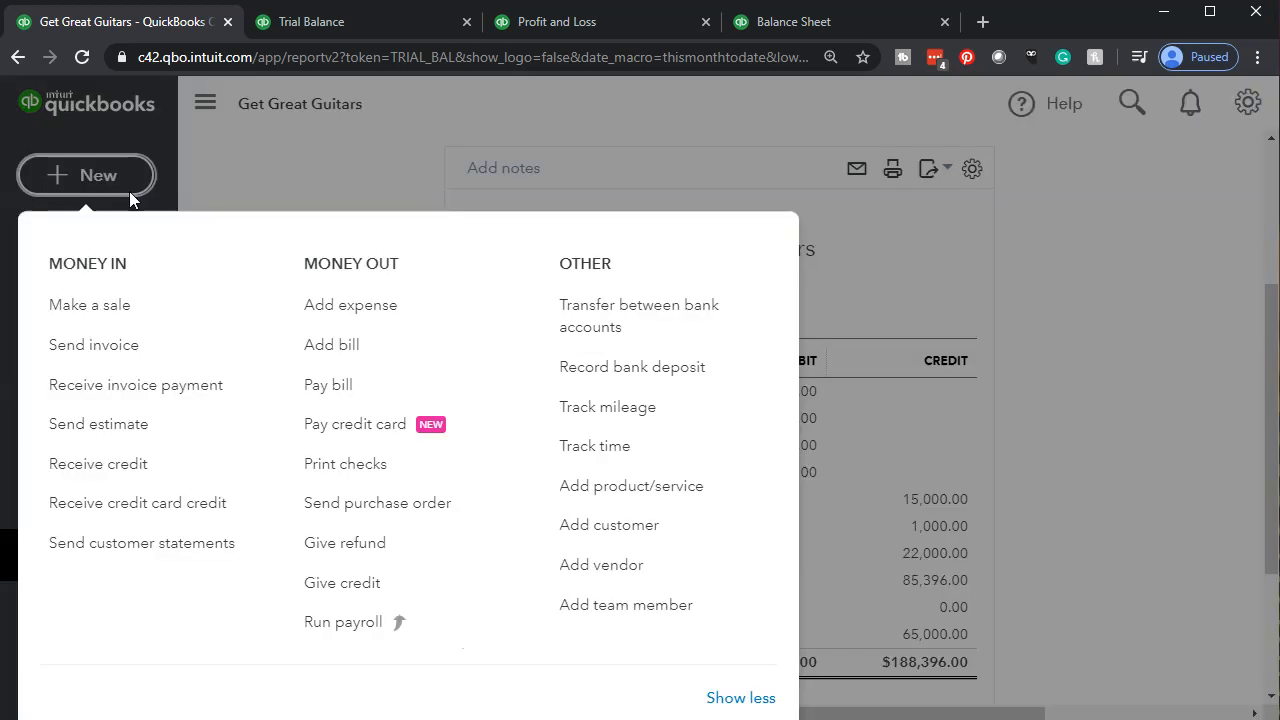
click(295, 173)
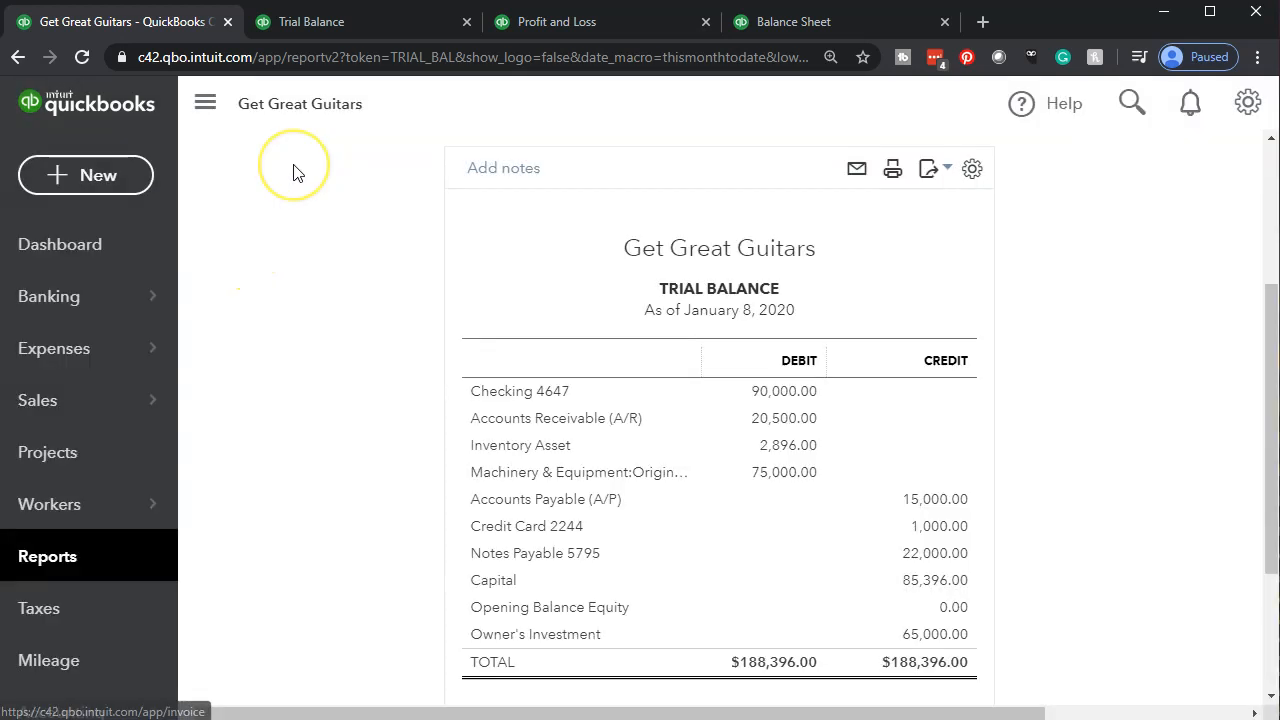
click(52, 416)
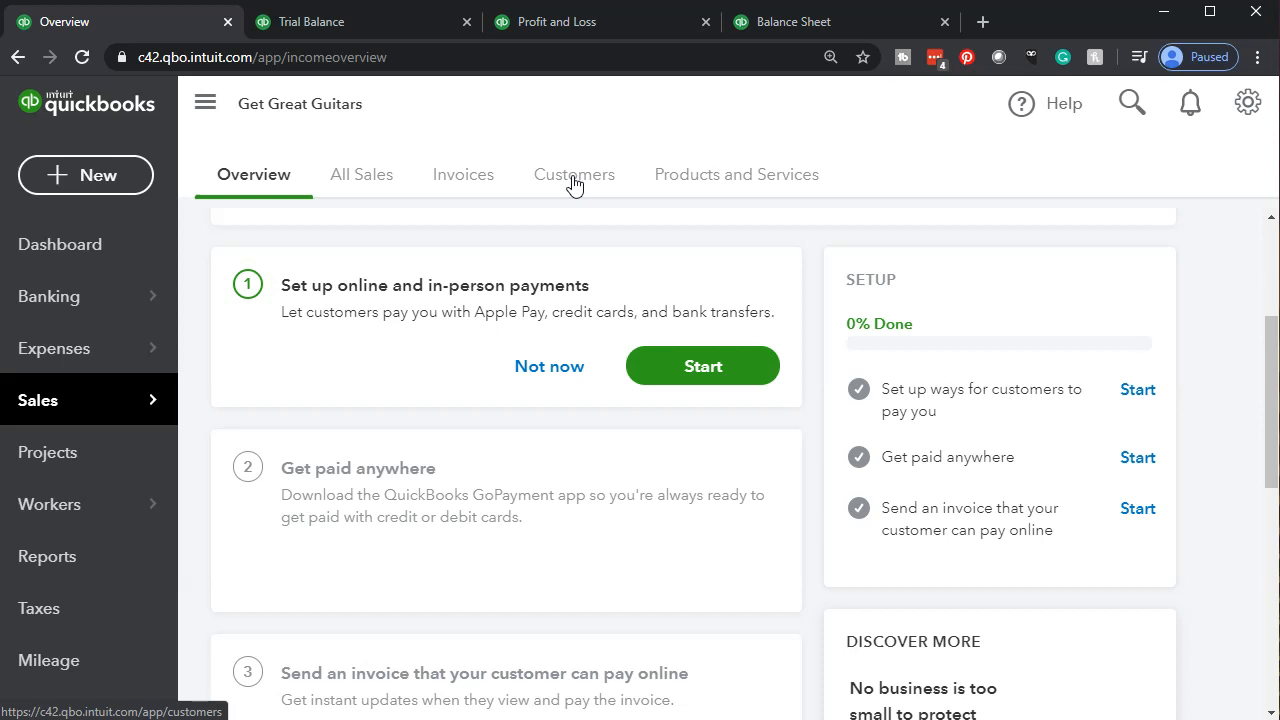
click(574, 176)
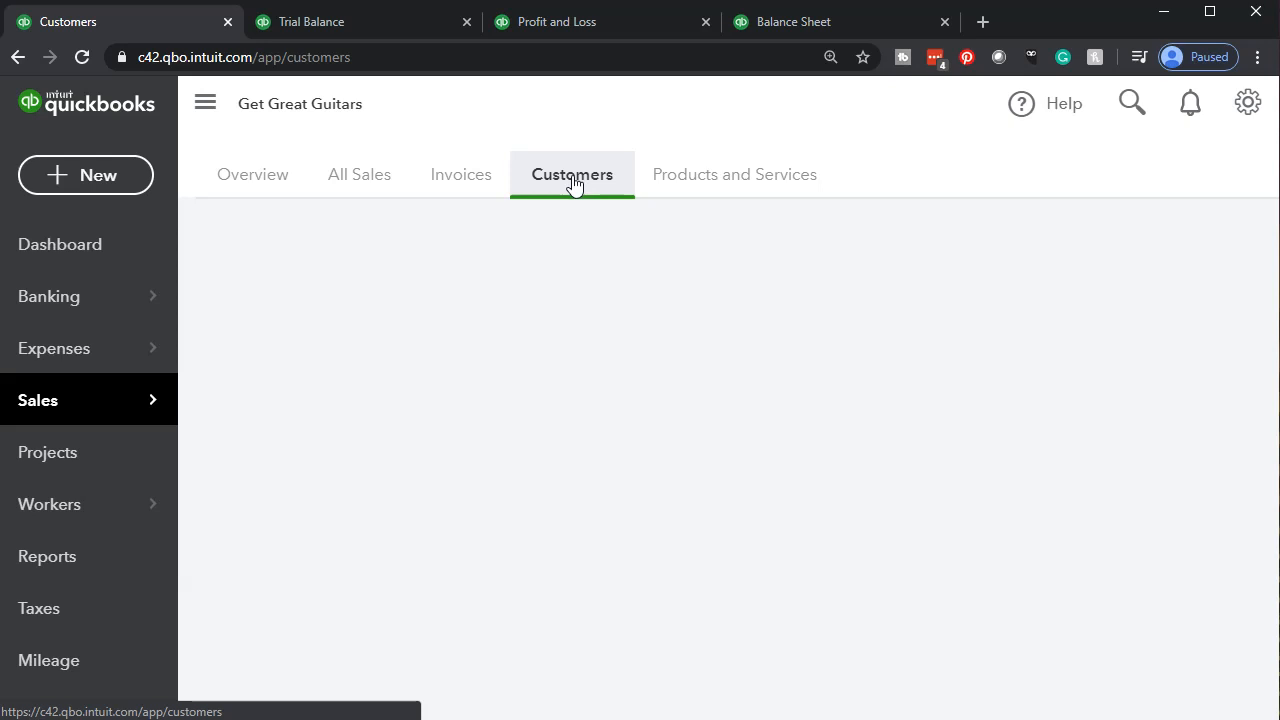
scroll(571, 183, down, 4)
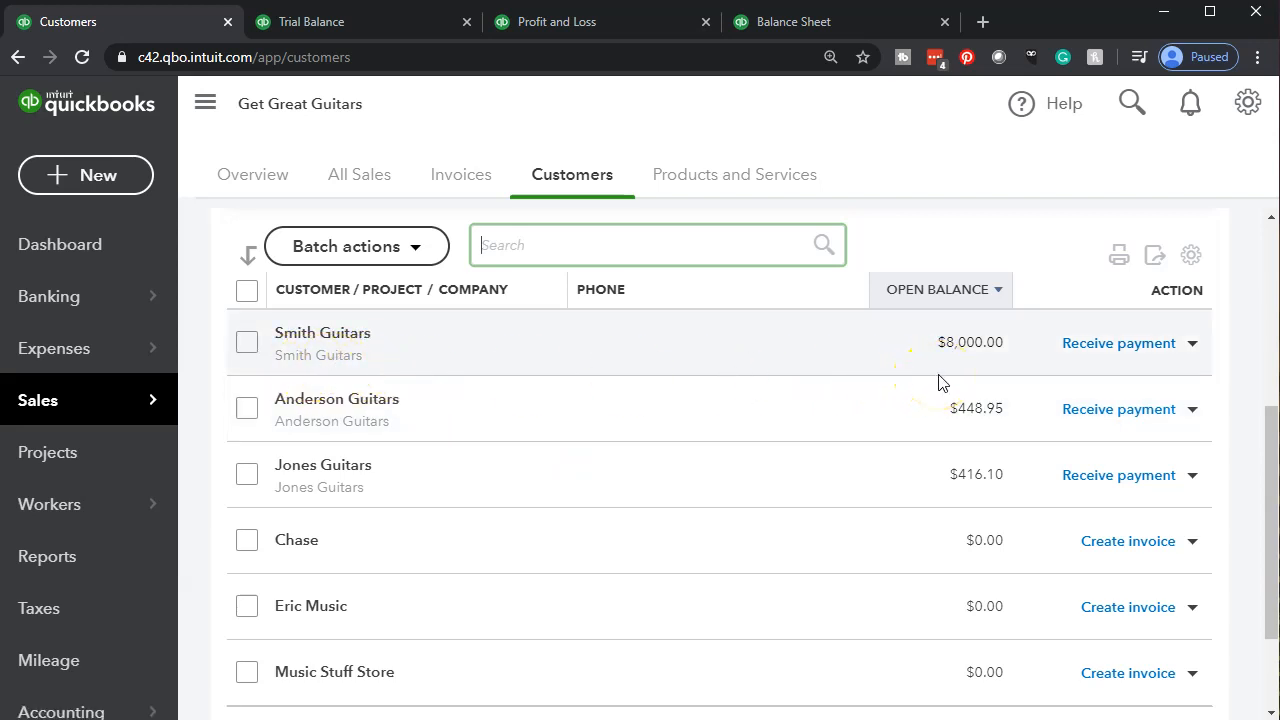
- Open the Smith Guitars customer record and hide the navigation and customer list to show its transactions at full width
click(342, 338)
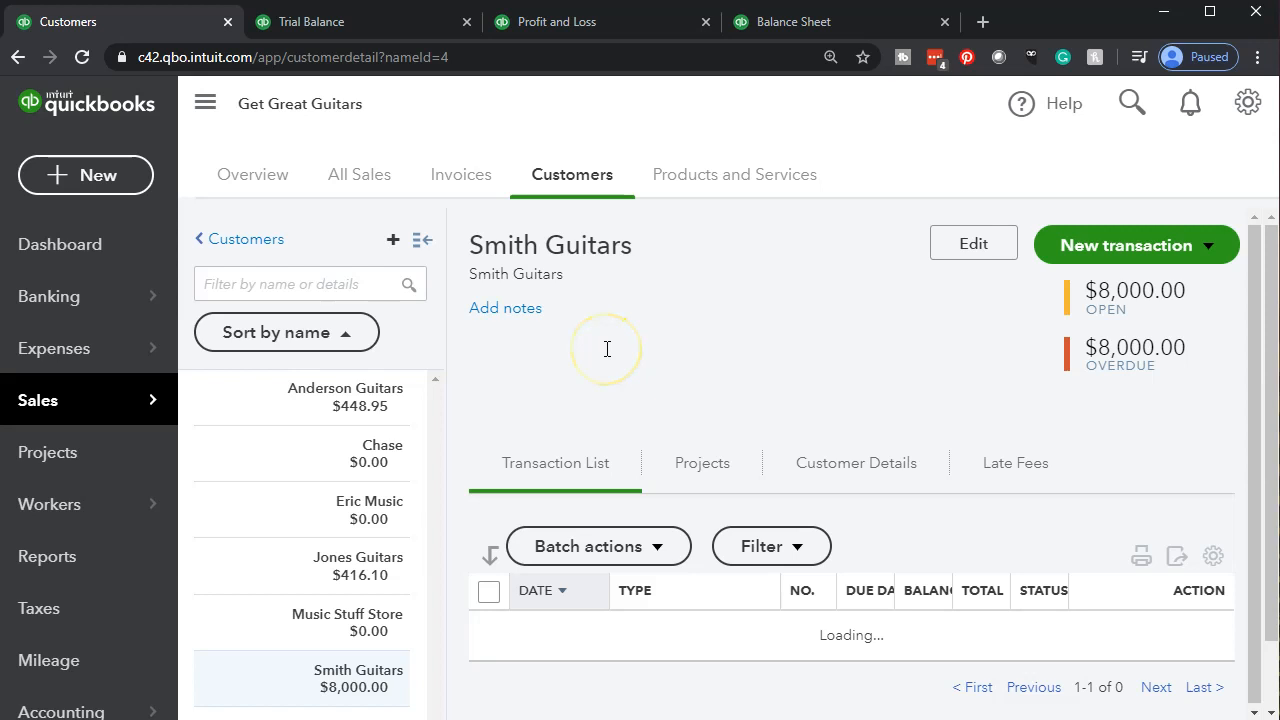
scroll(607, 349, down, 1)
click(572, 612)
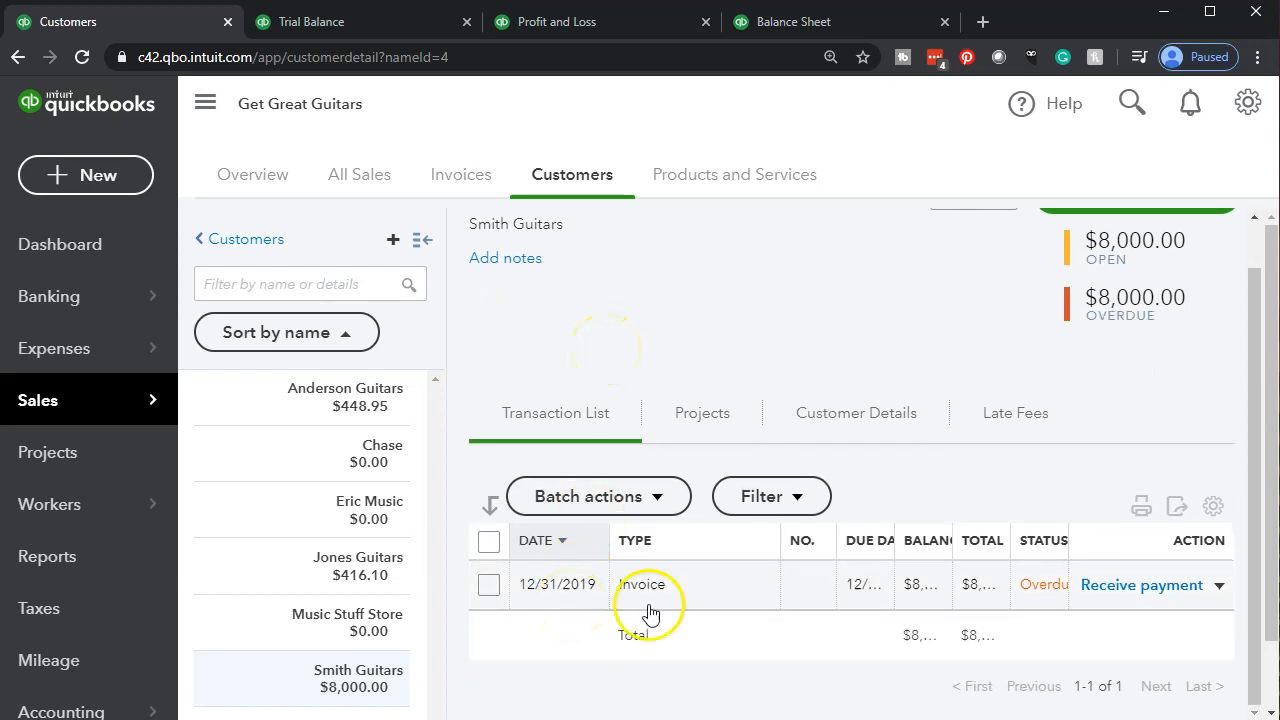
click(203, 104)
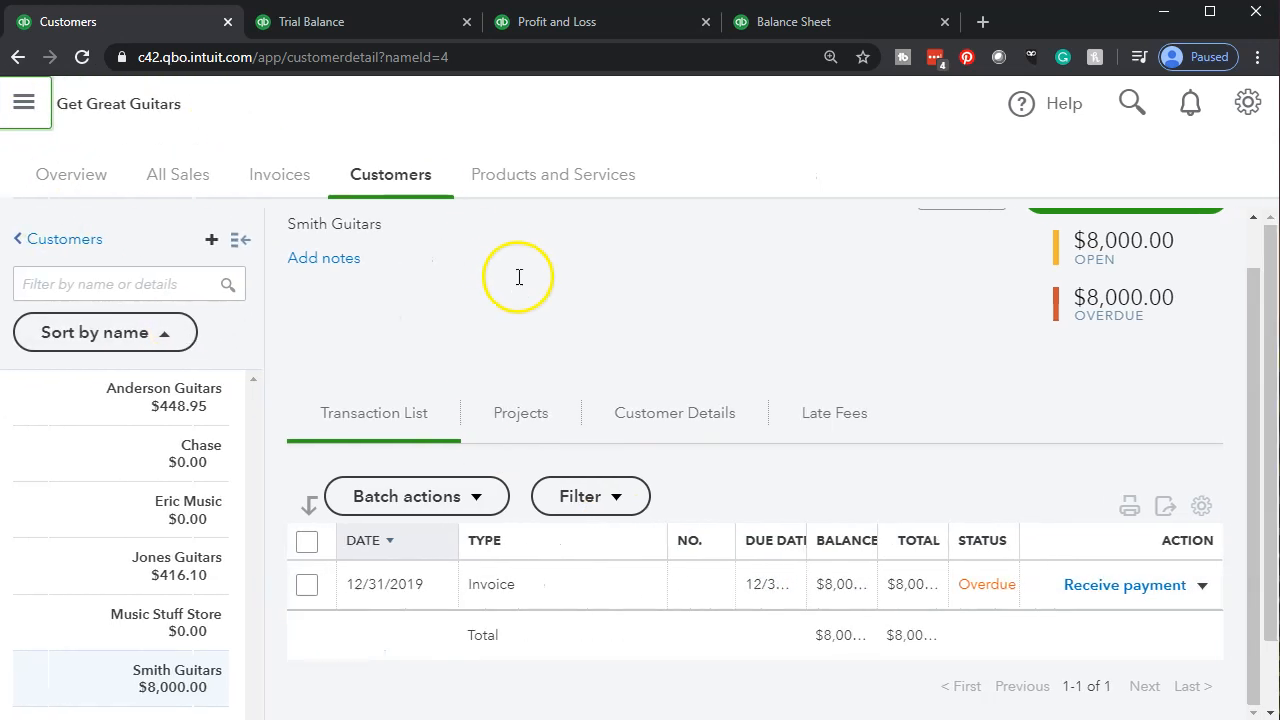
click(241, 244)
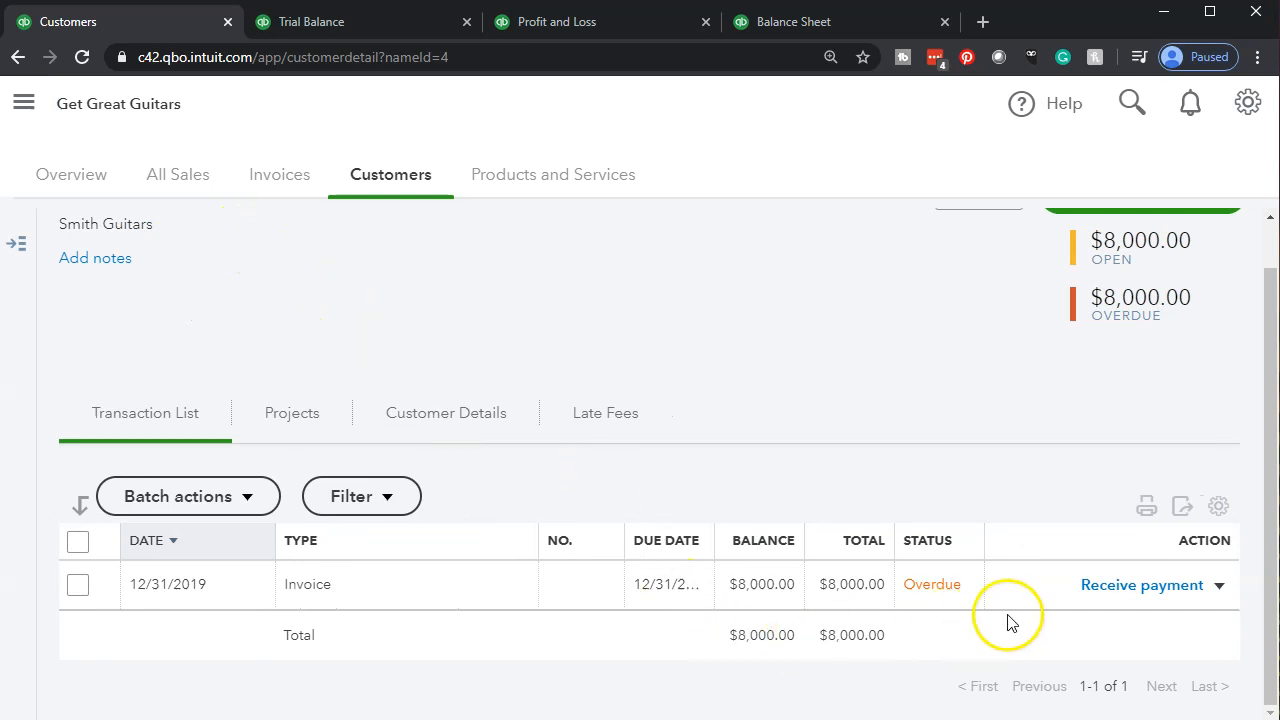
click(1118, 594)
click(1123, 594)
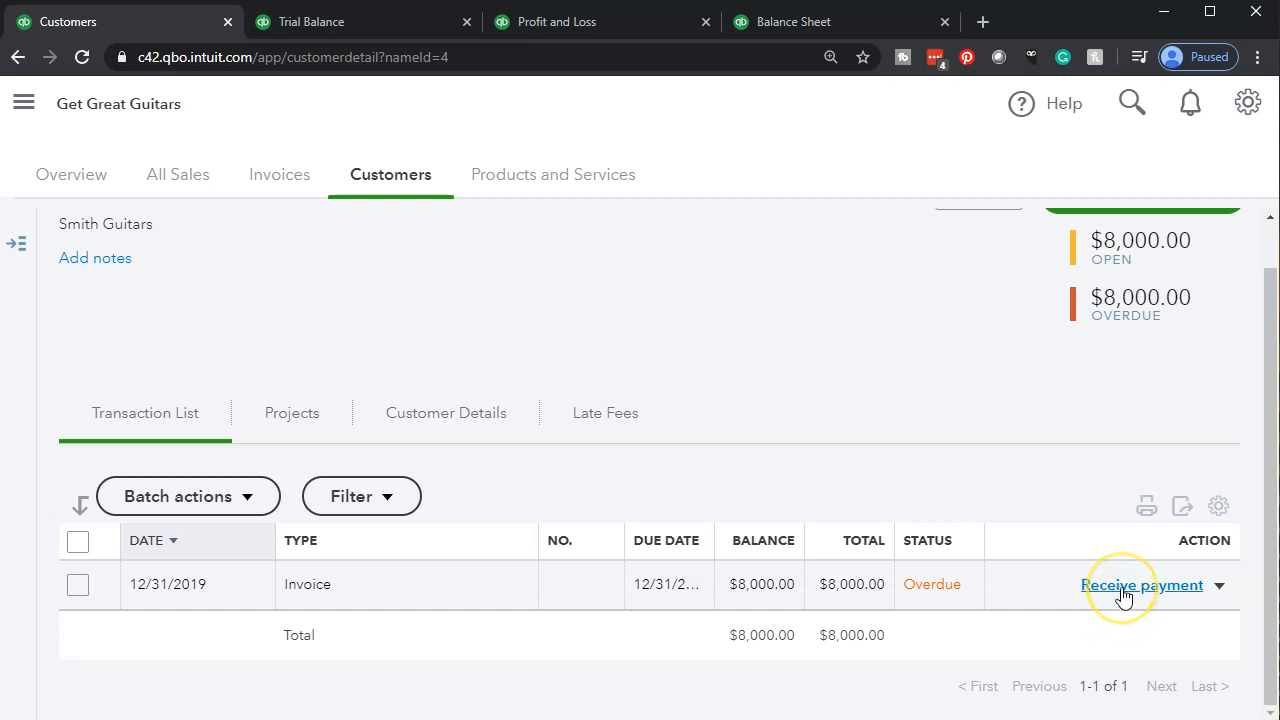
click(35, 106)
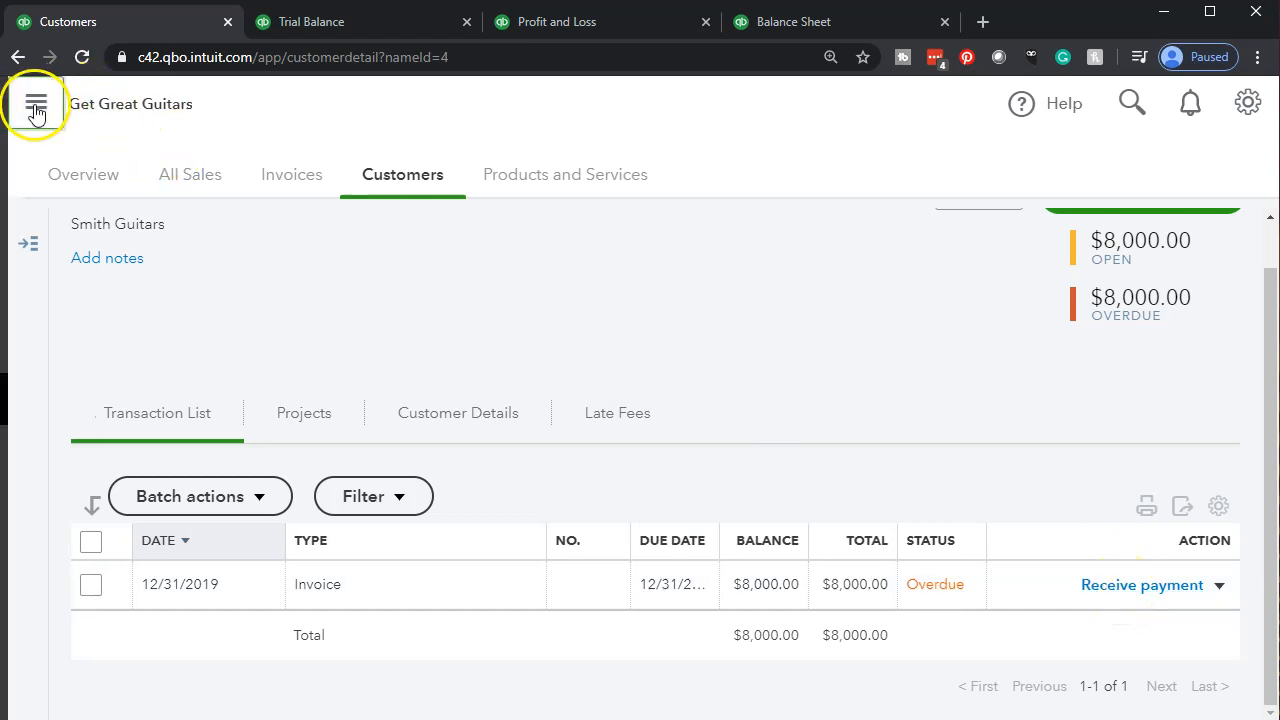
click(87, 168)
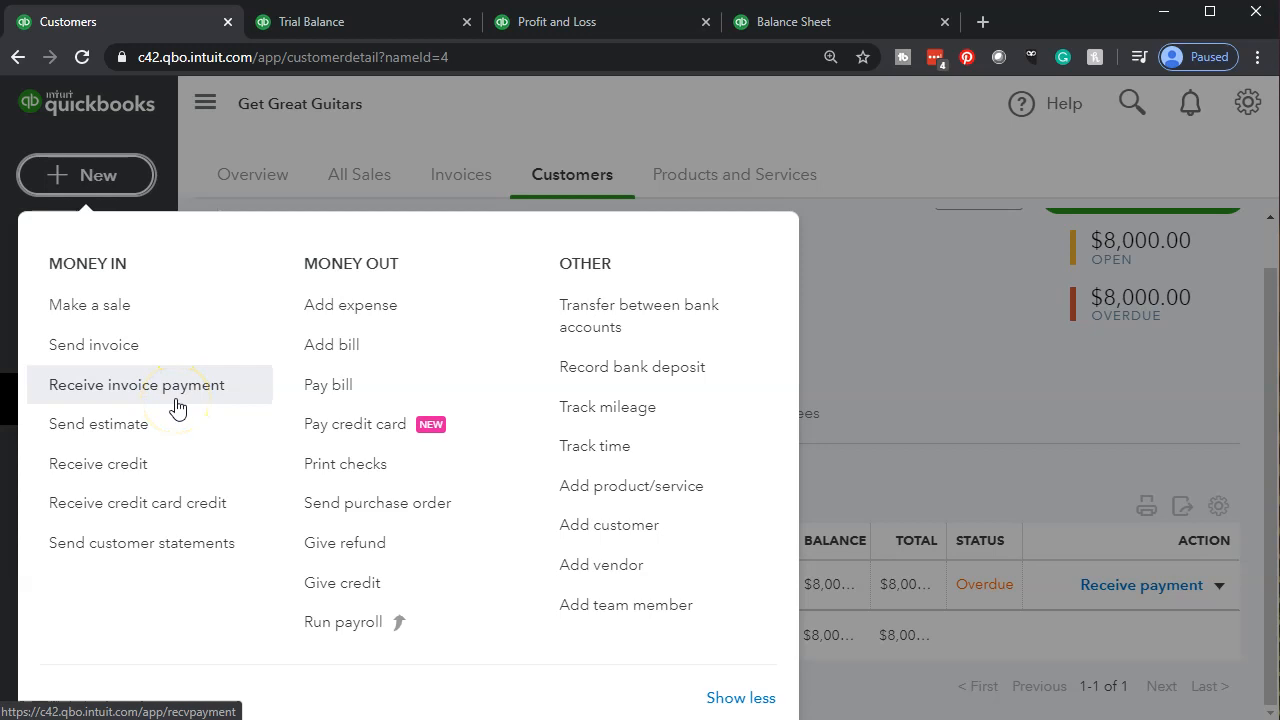
click(199, 105)
click(201, 104)
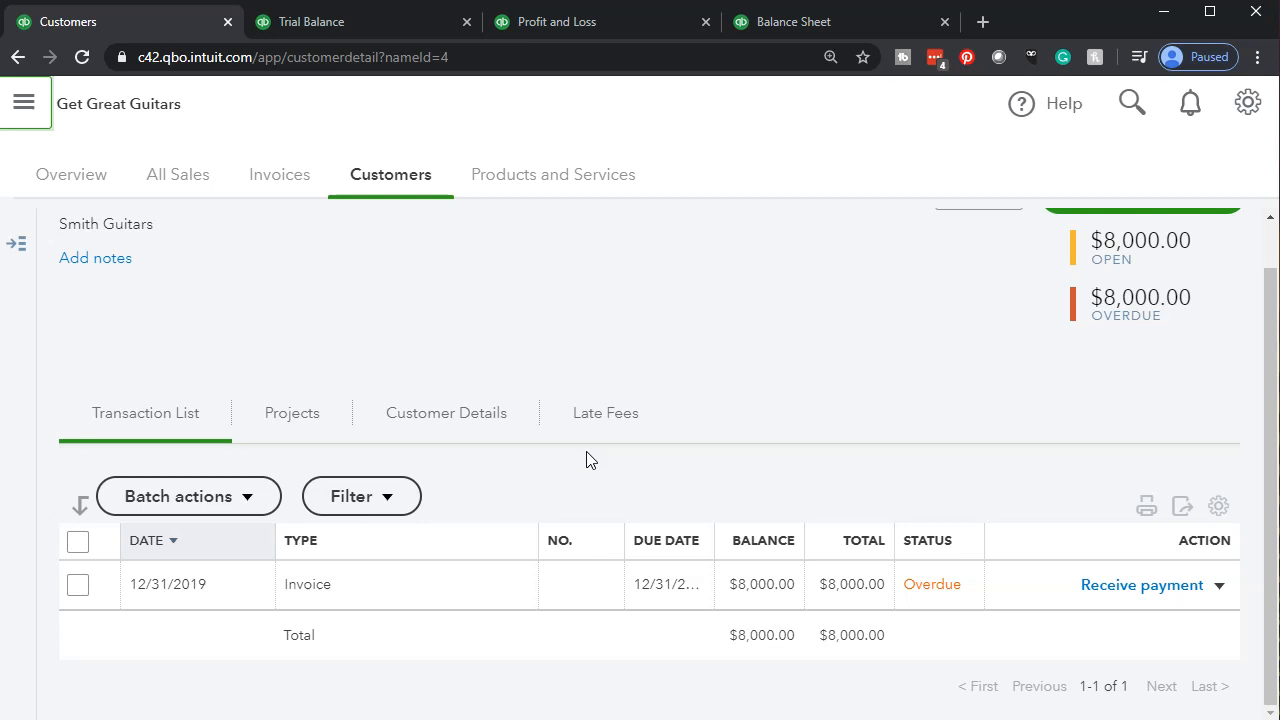
- Start receiving payment for the Smith Guitars invoice of 12/31/2019 and choose Cash as the payment method
click(1142, 586)
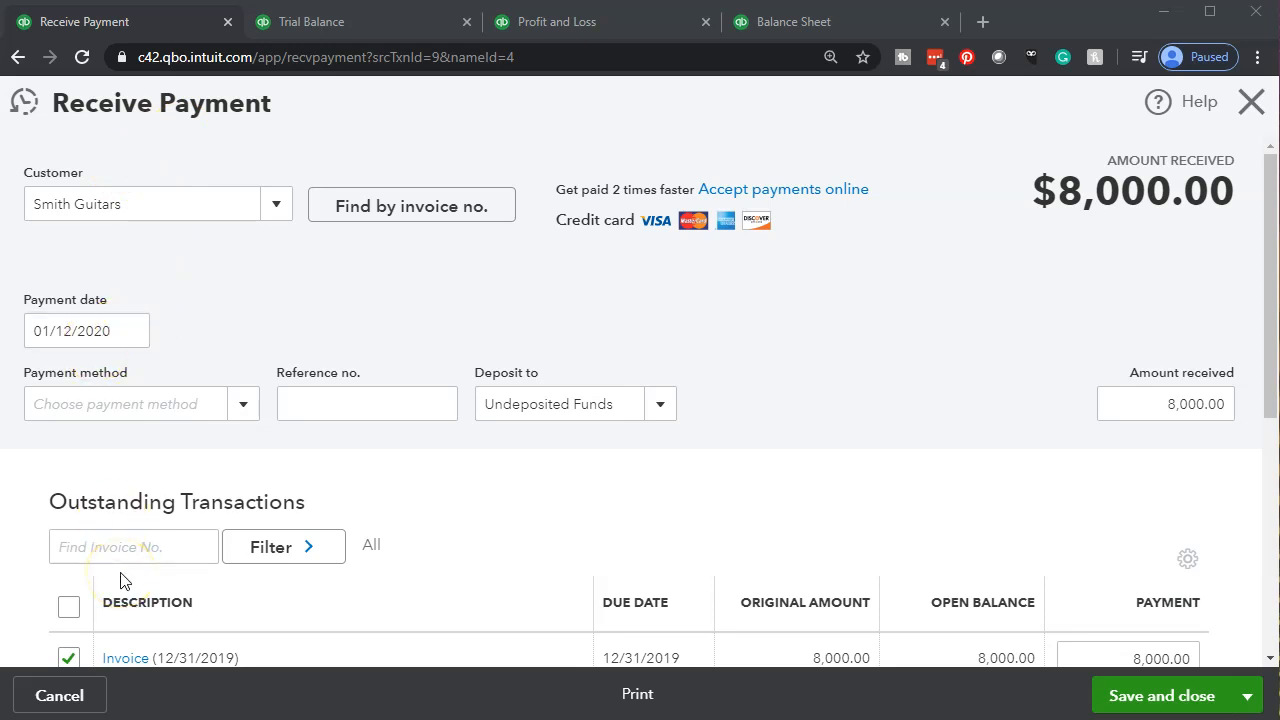
click(240, 406)
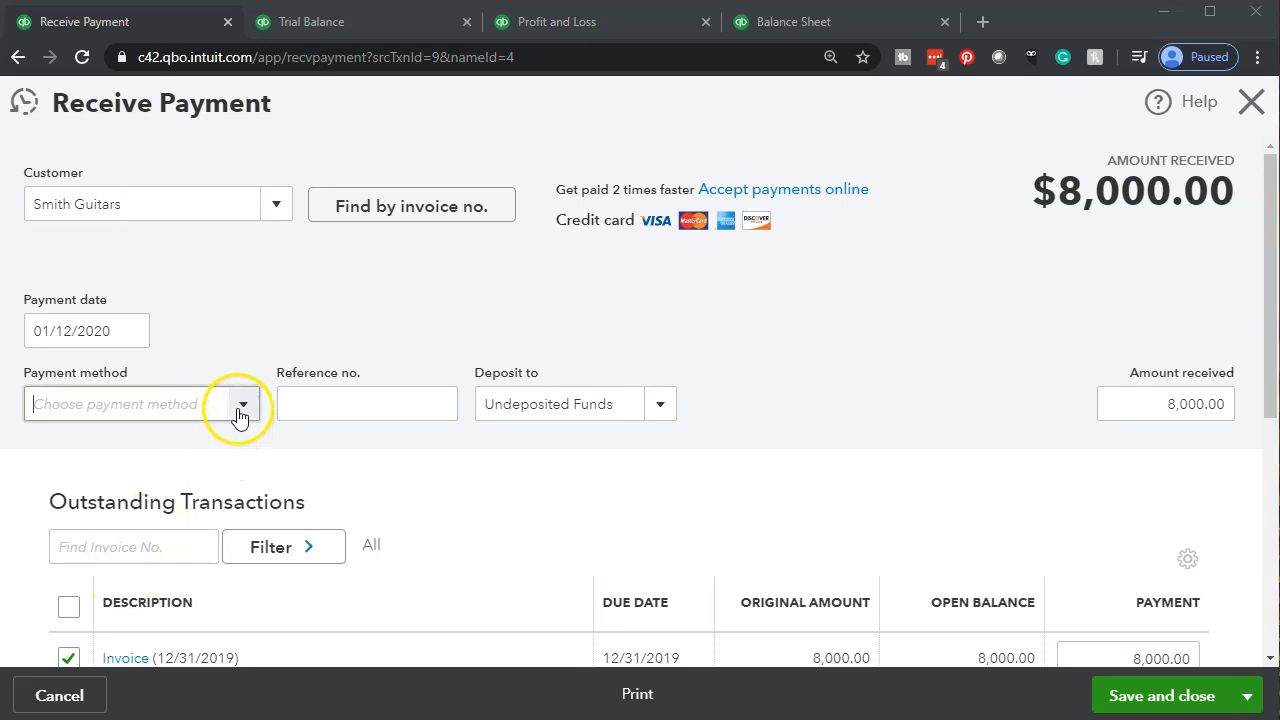
click(127, 480)
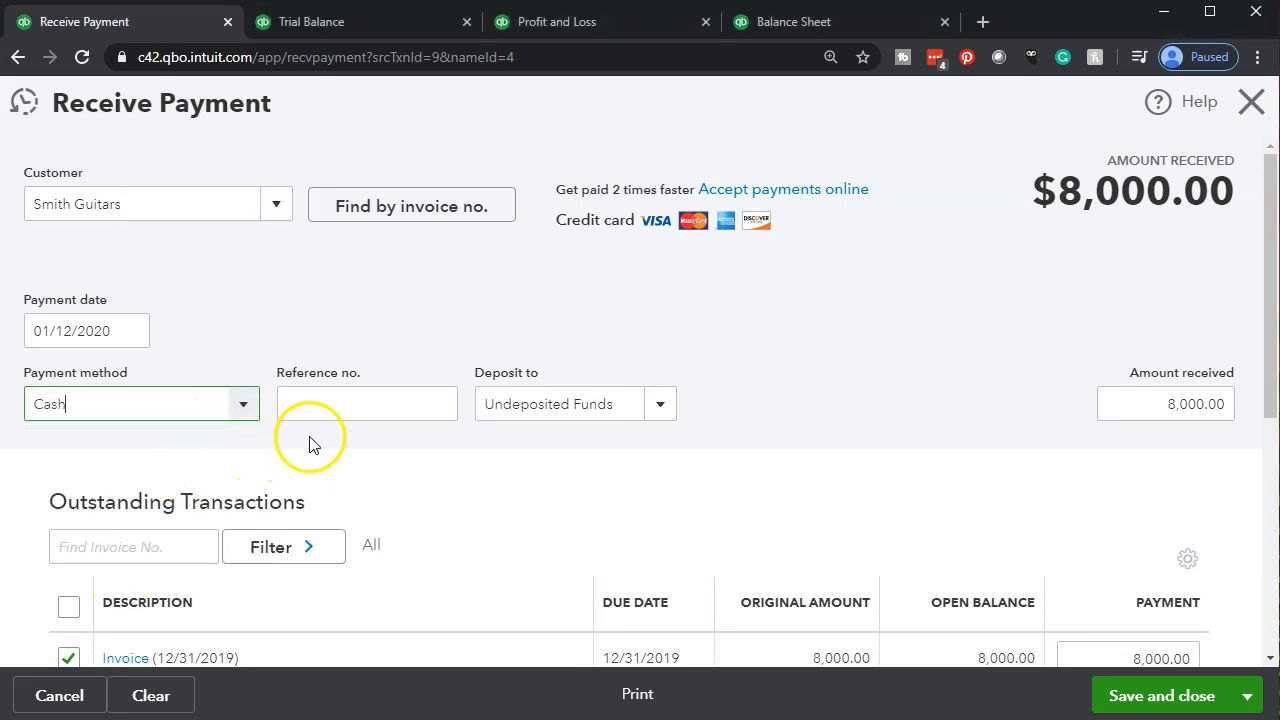
click(316, 416)
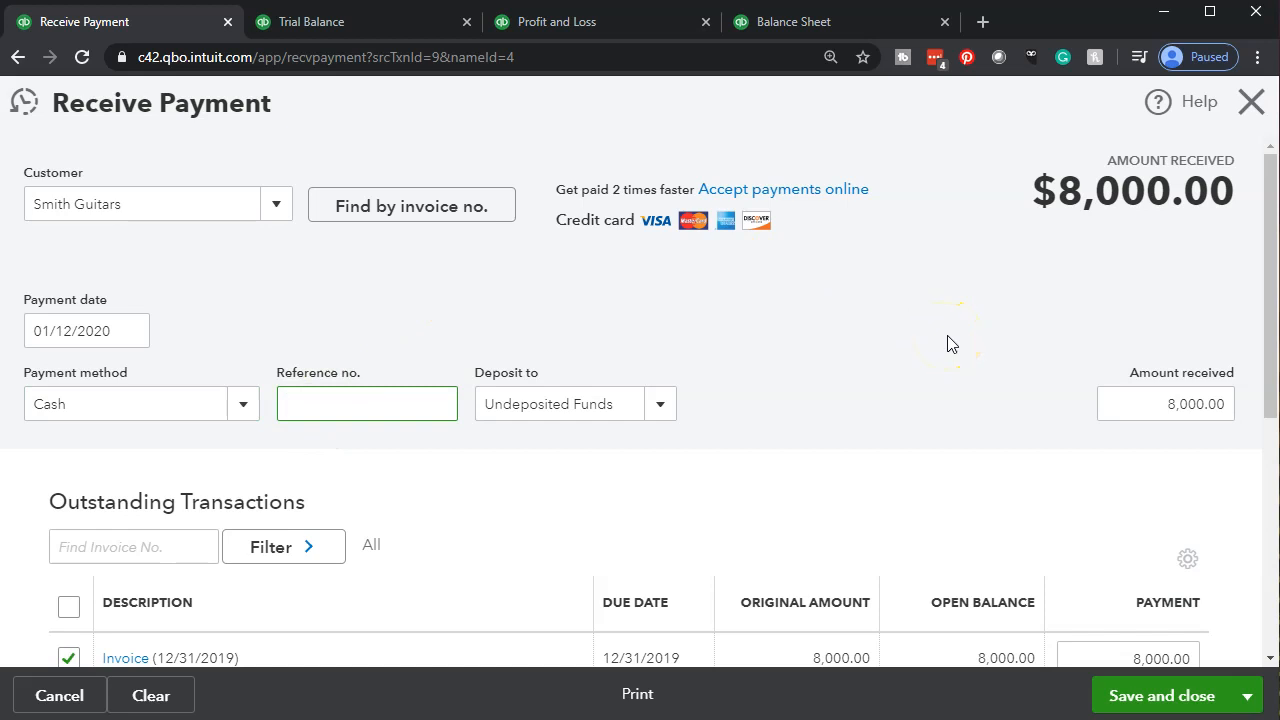
- Check the amount applied to the Smith Guitars invoice, save and close the payment, and decline the online payments offer
scroll(948, 344, down, 2)
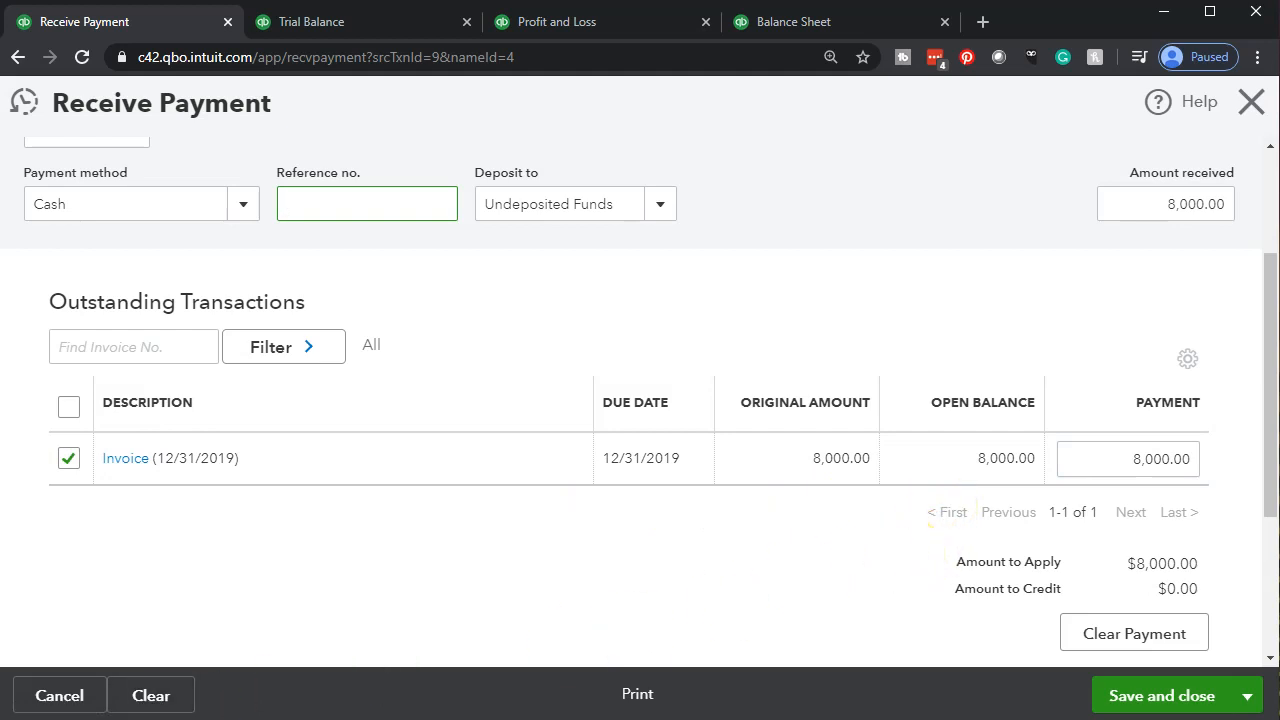
scroll(391, 589, up, 2)
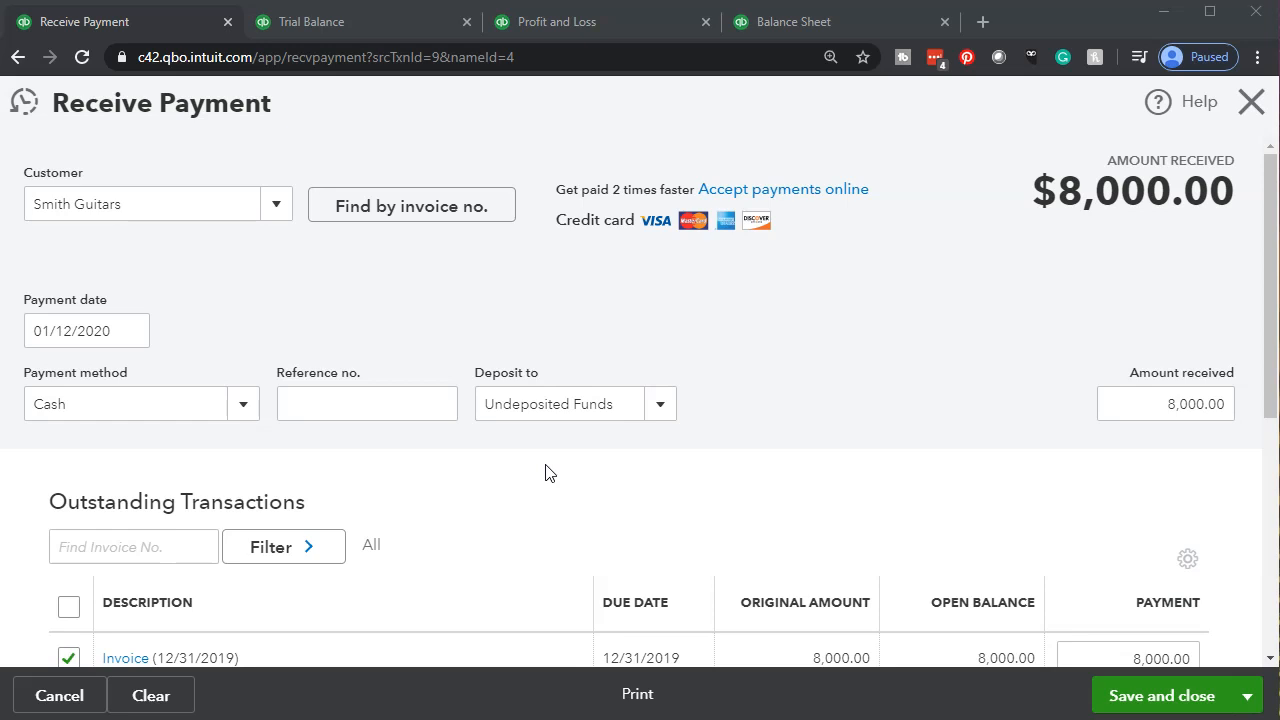
scroll(849, 429, down, 2)
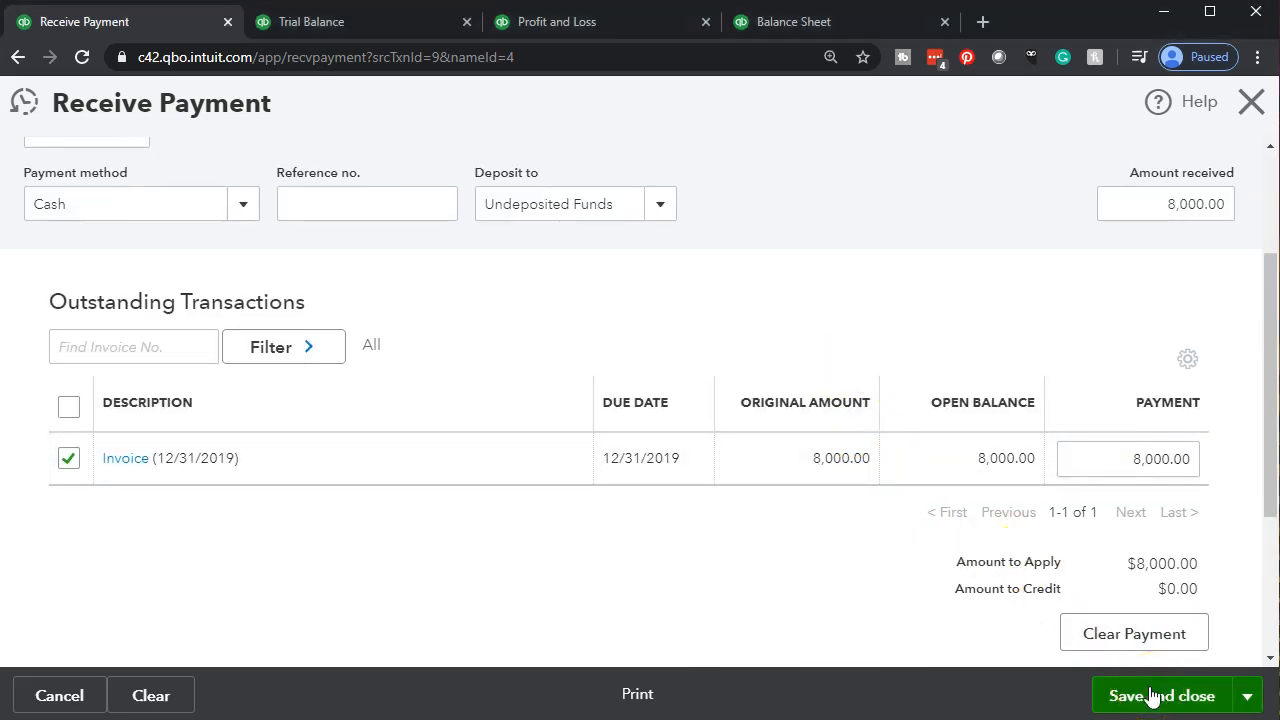
click(1151, 697)
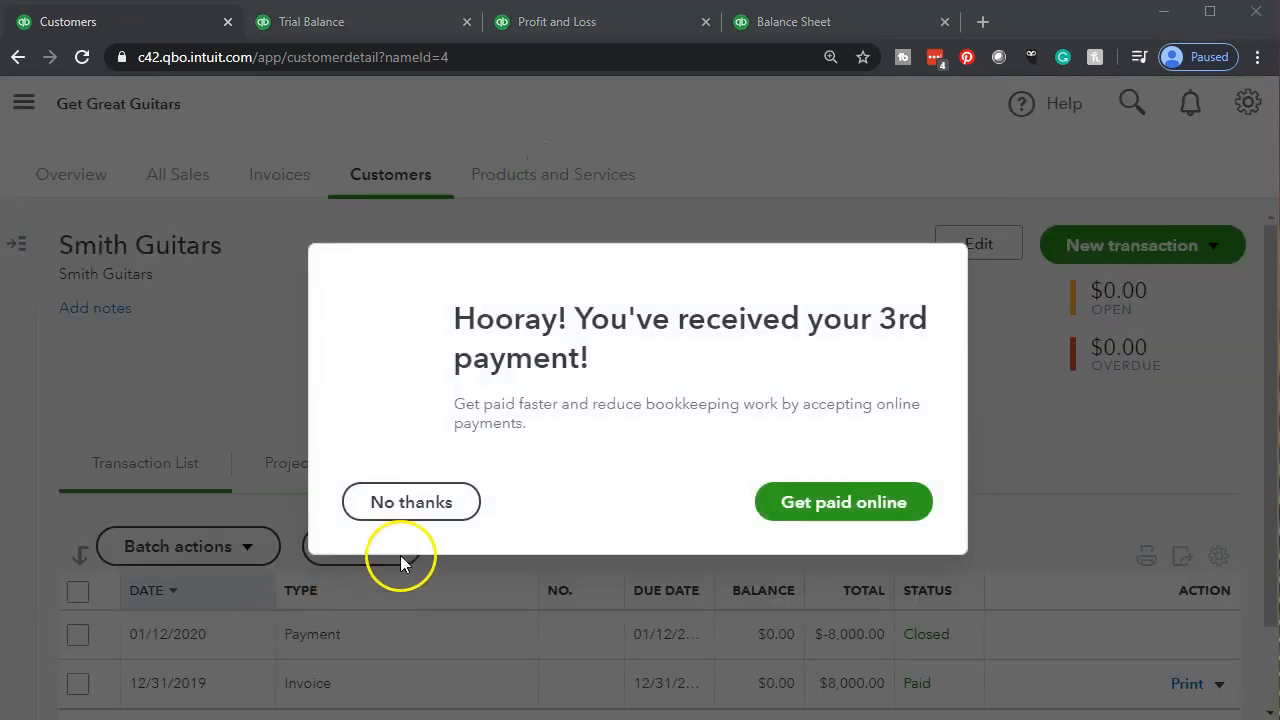
click(413, 502)
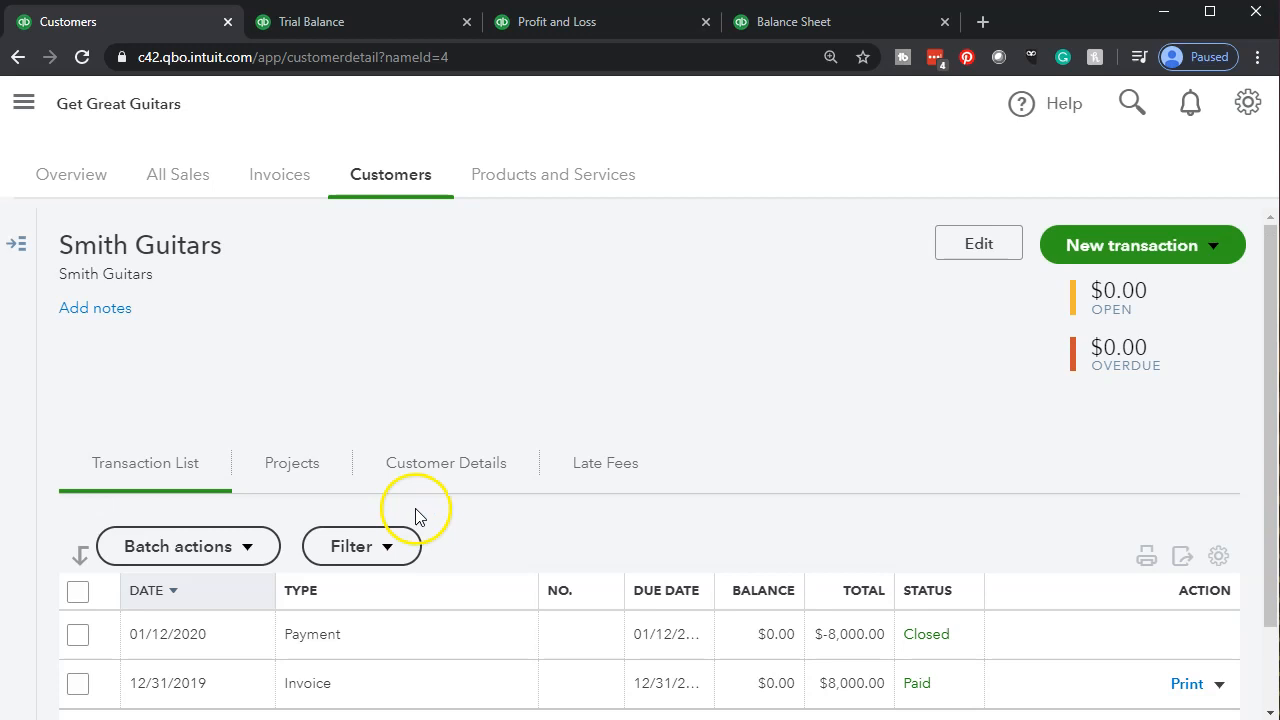
- Switch to the 2020 Trial Balance and hide the navigation to read the account balances
click(325, 28)
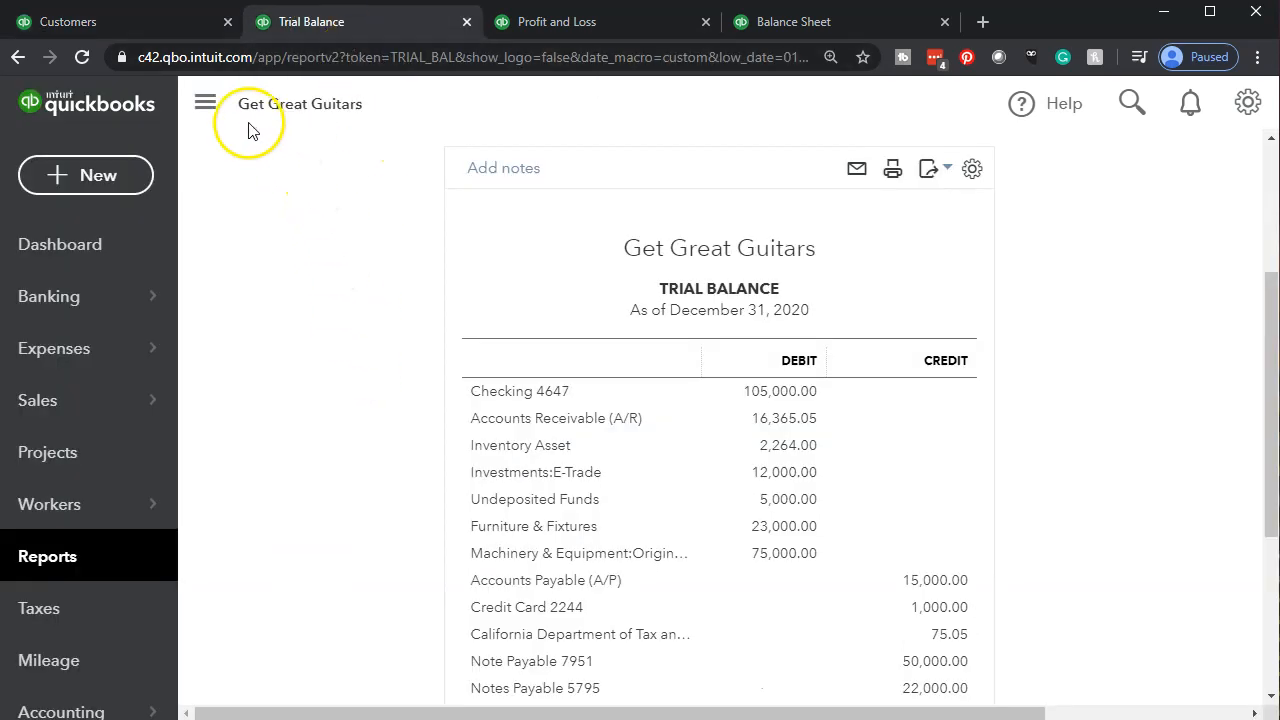
click(205, 104)
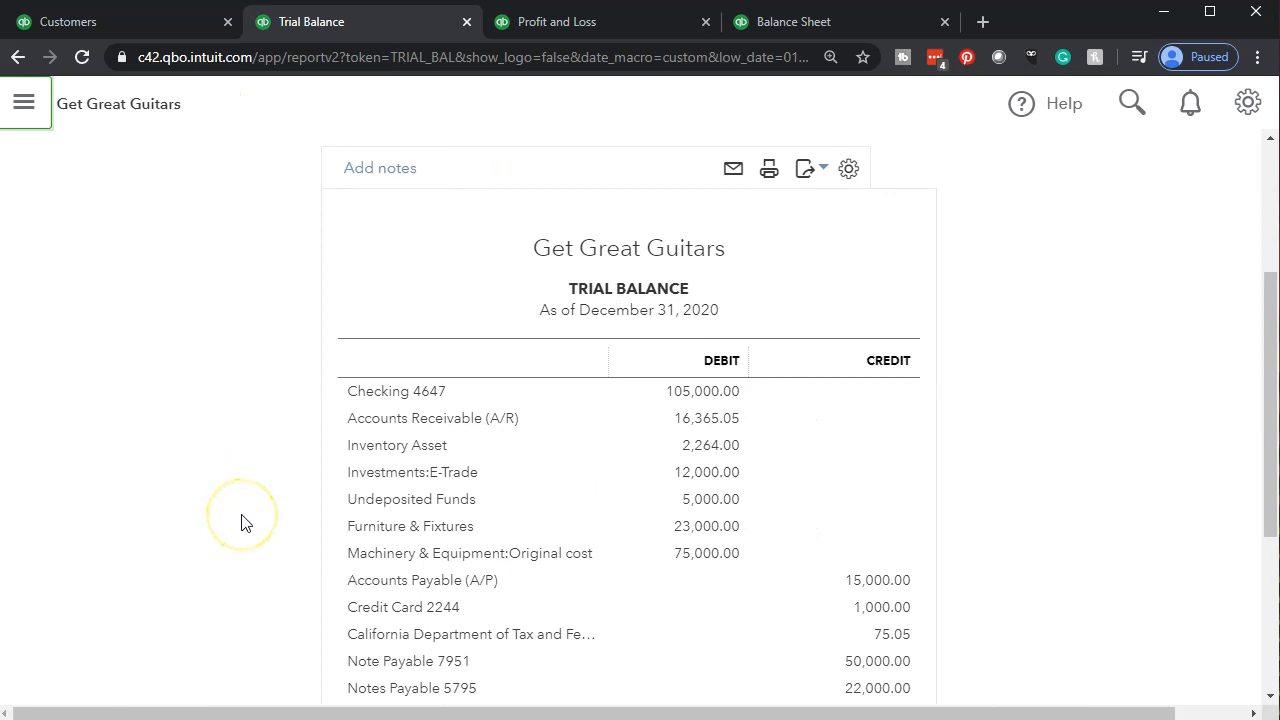
key(ctrl+plus)
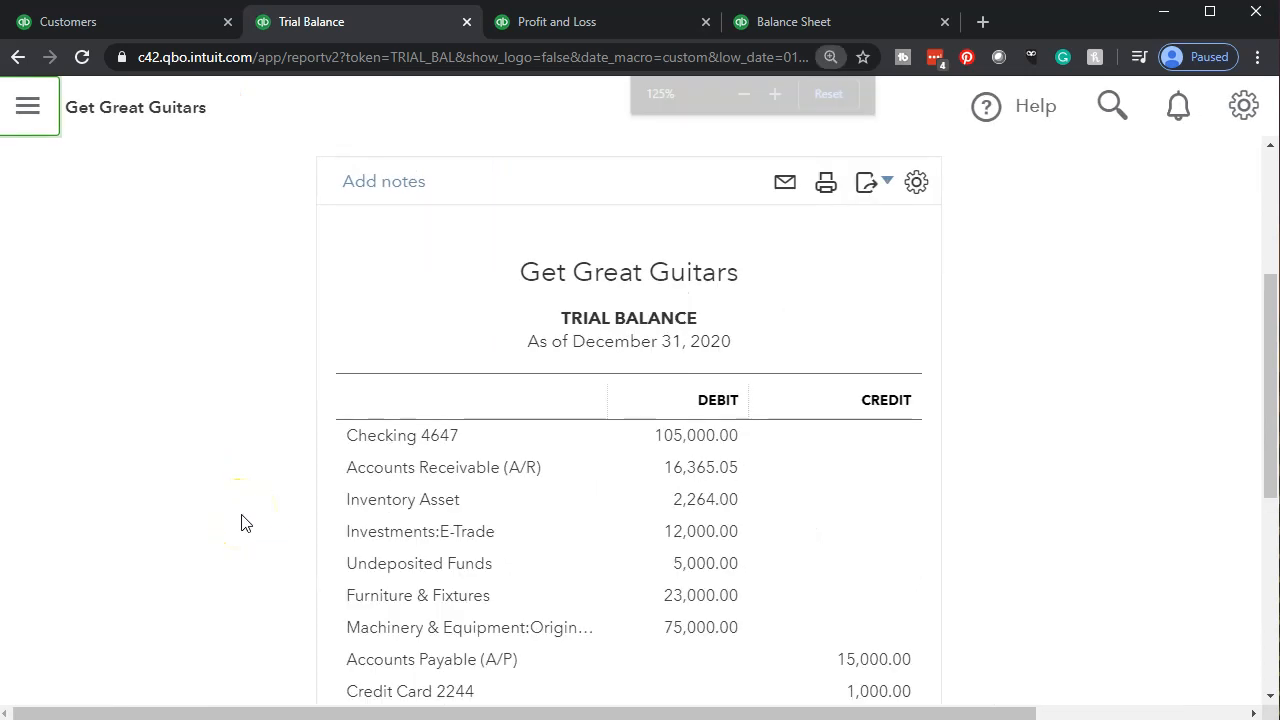
click(244, 508)
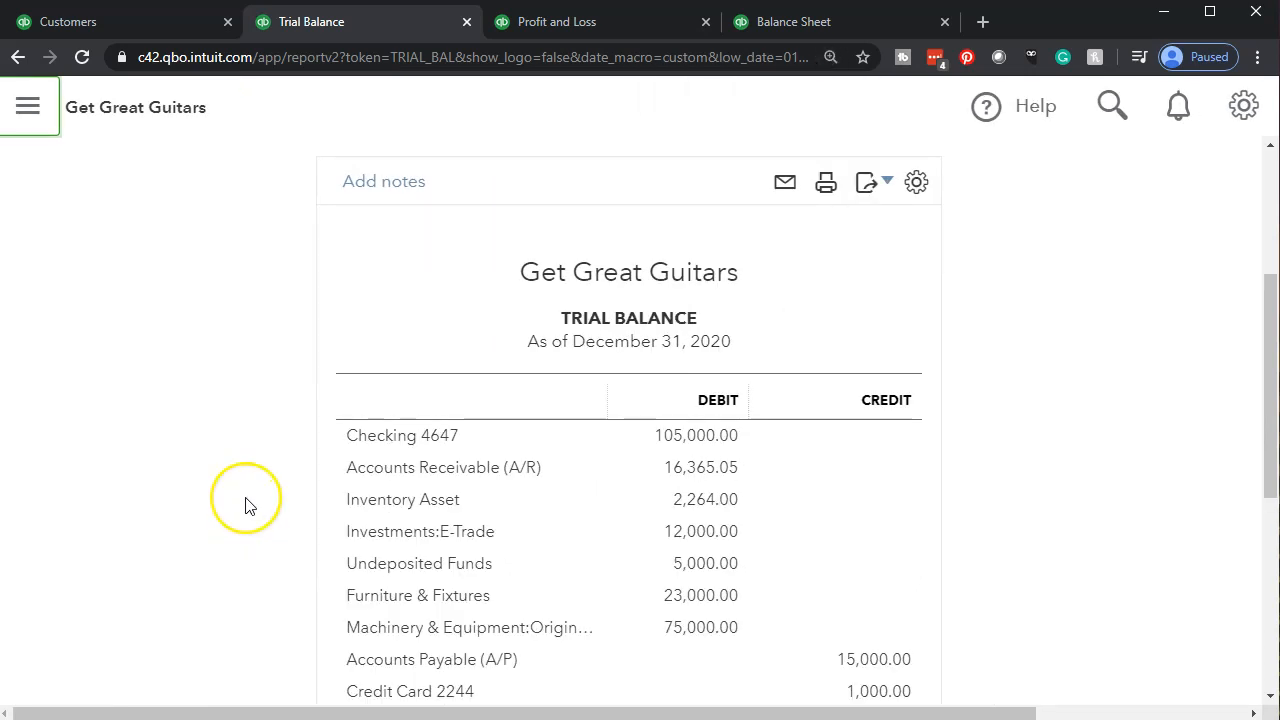
- Open the transaction detail behind Accounts Receivable (A/R) from the Trial Balance and examine the listed payments and invoices
scroll(249, 506, down, 1)
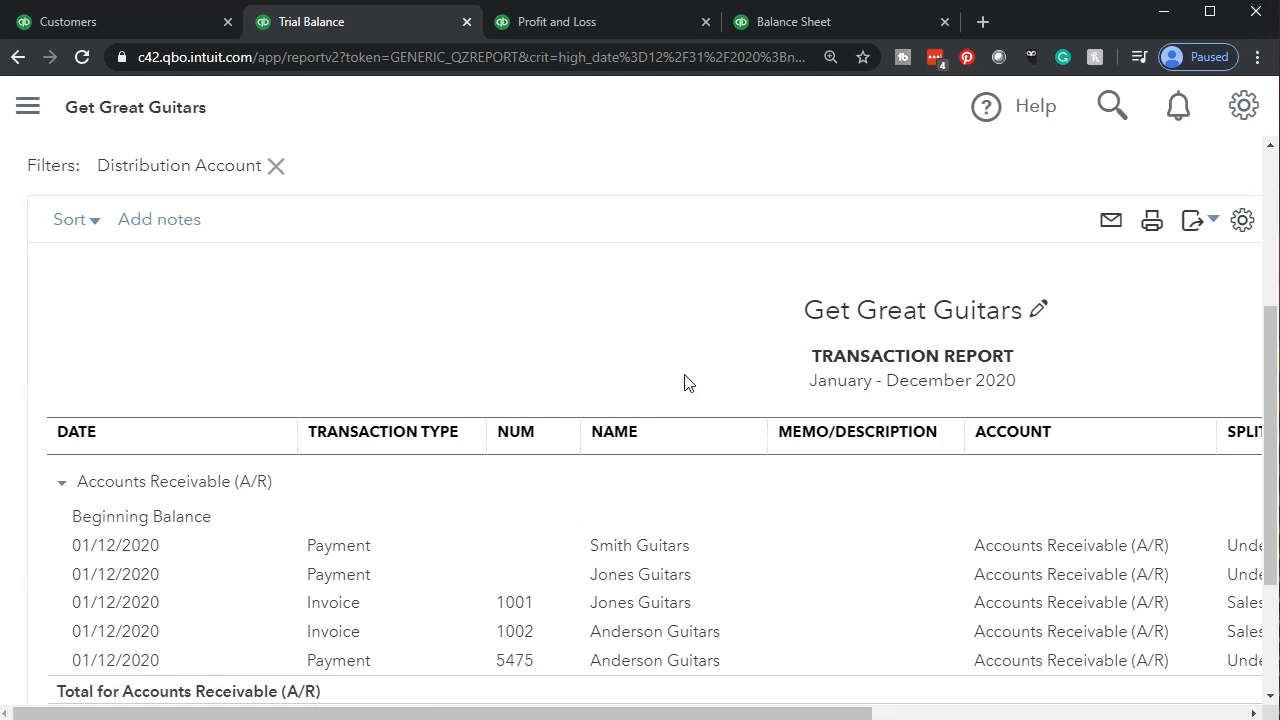
scroll(684, 382, down, 1)
click(655, 452)
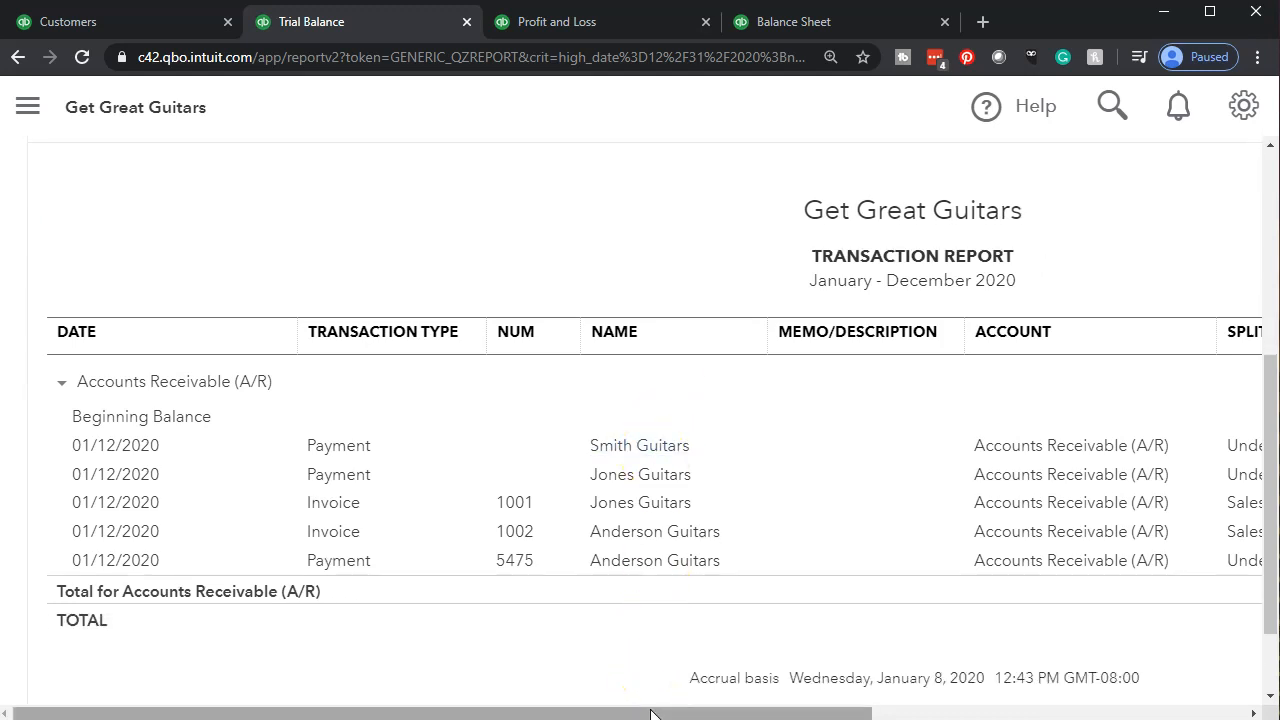
drag(650, 714, 925, 719)
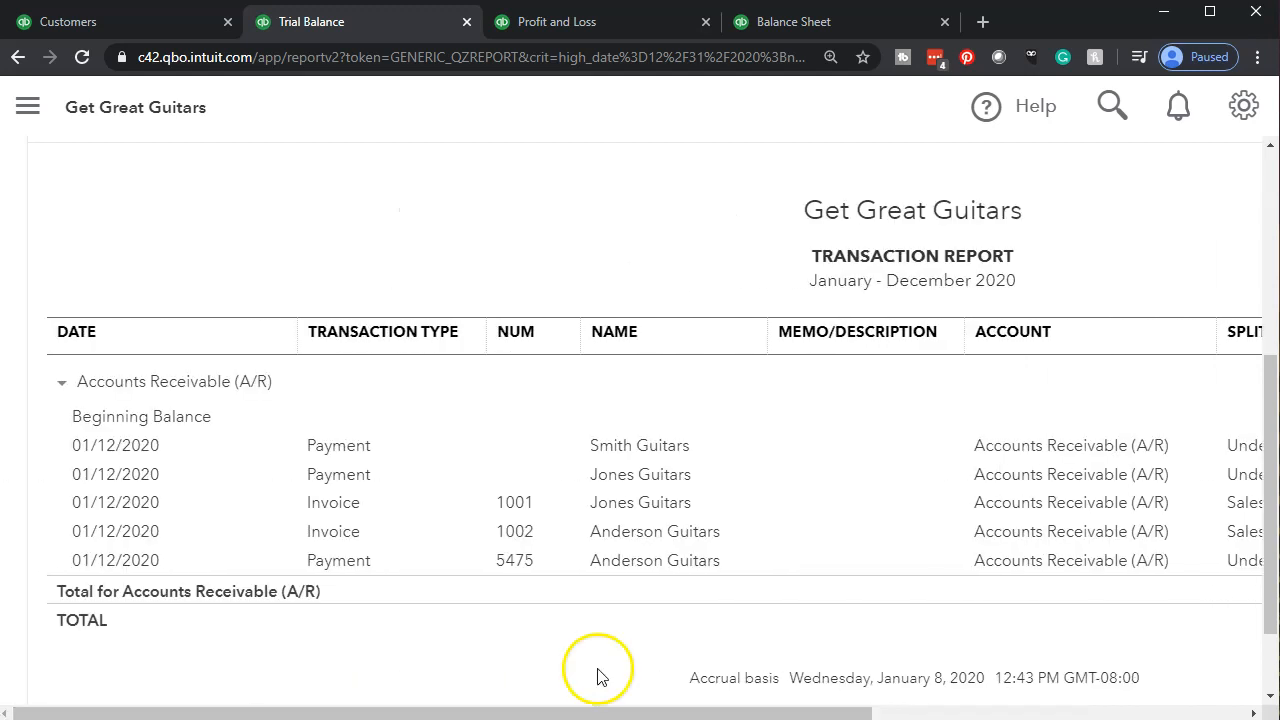
- Open the Smith Guitars payment from the transaction report, review its details and applied invoice, and close it
click(335, 449)
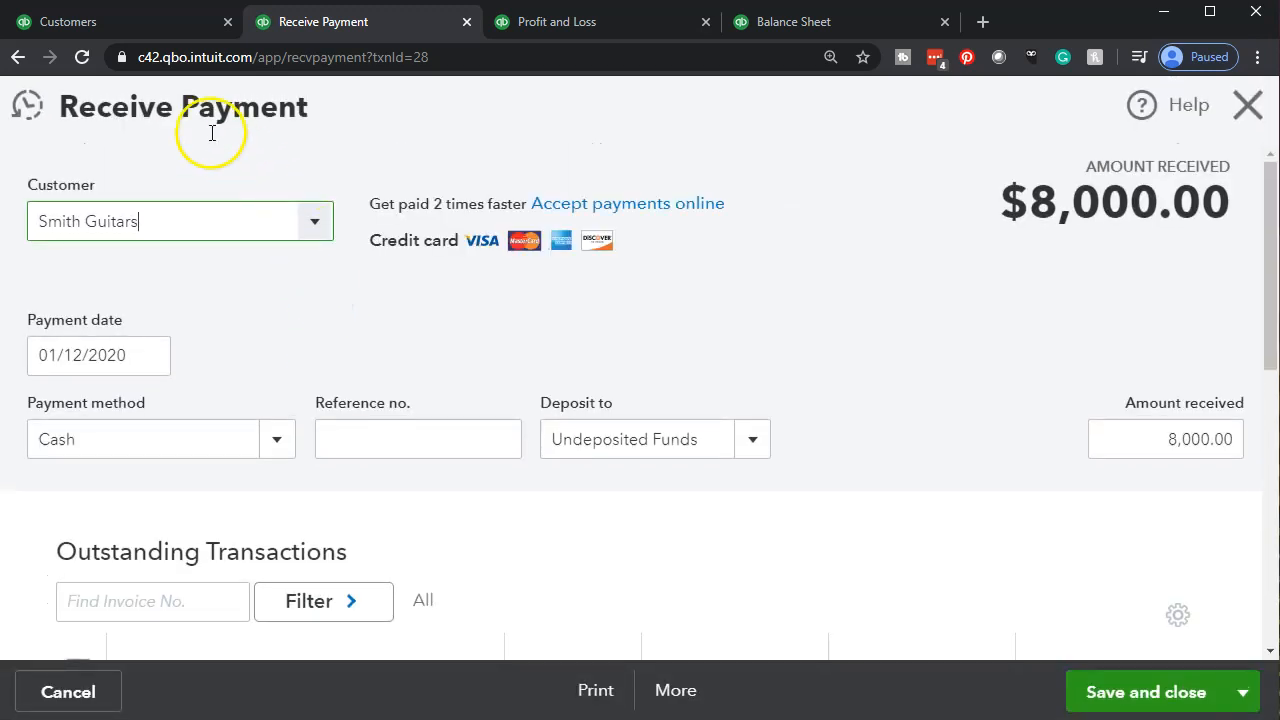
scroll(645, 390, down, 4)
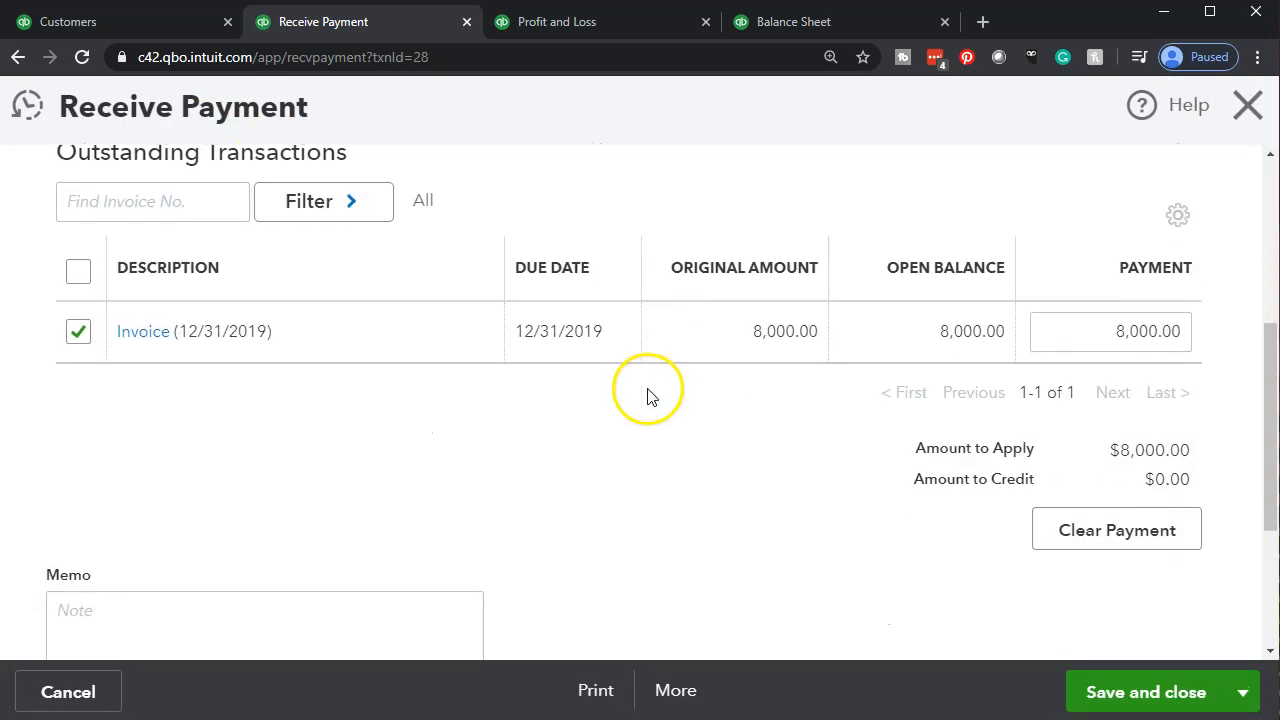
scroll(900, 280, up, 3)
click(1247, 108)
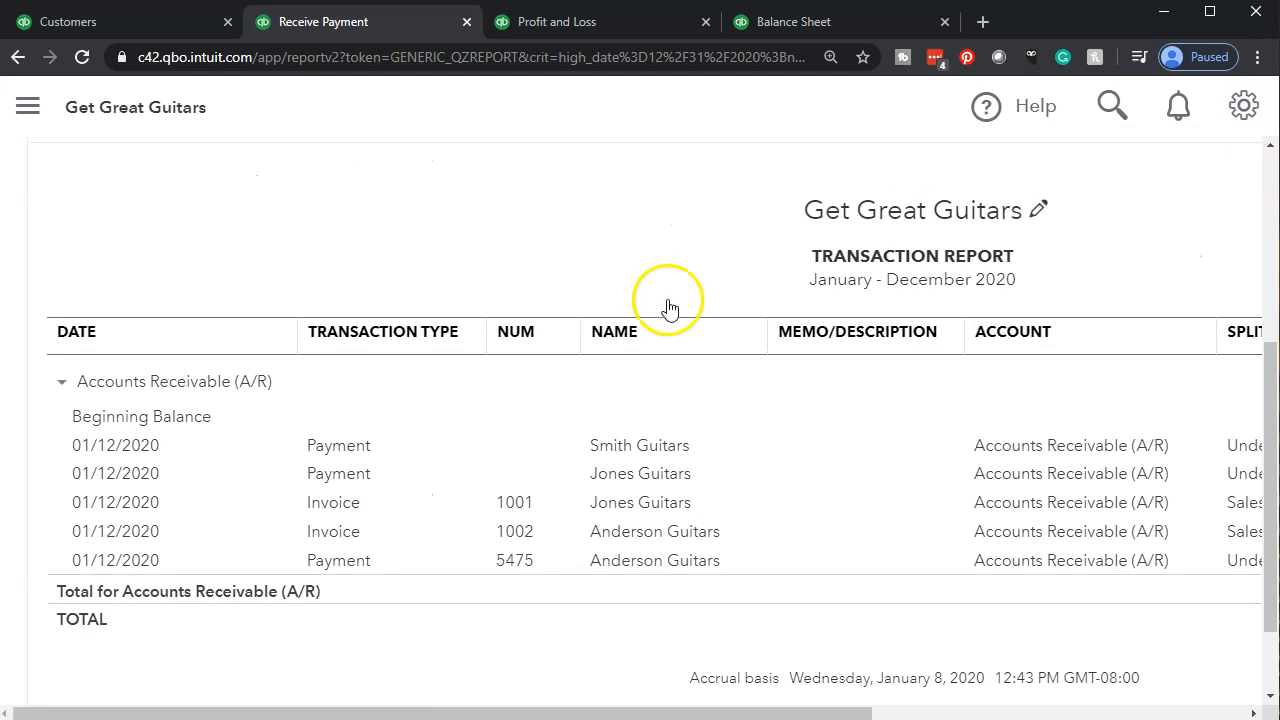
scroll(218, 430, down, 1)
scroll(194, 277, up, 5)
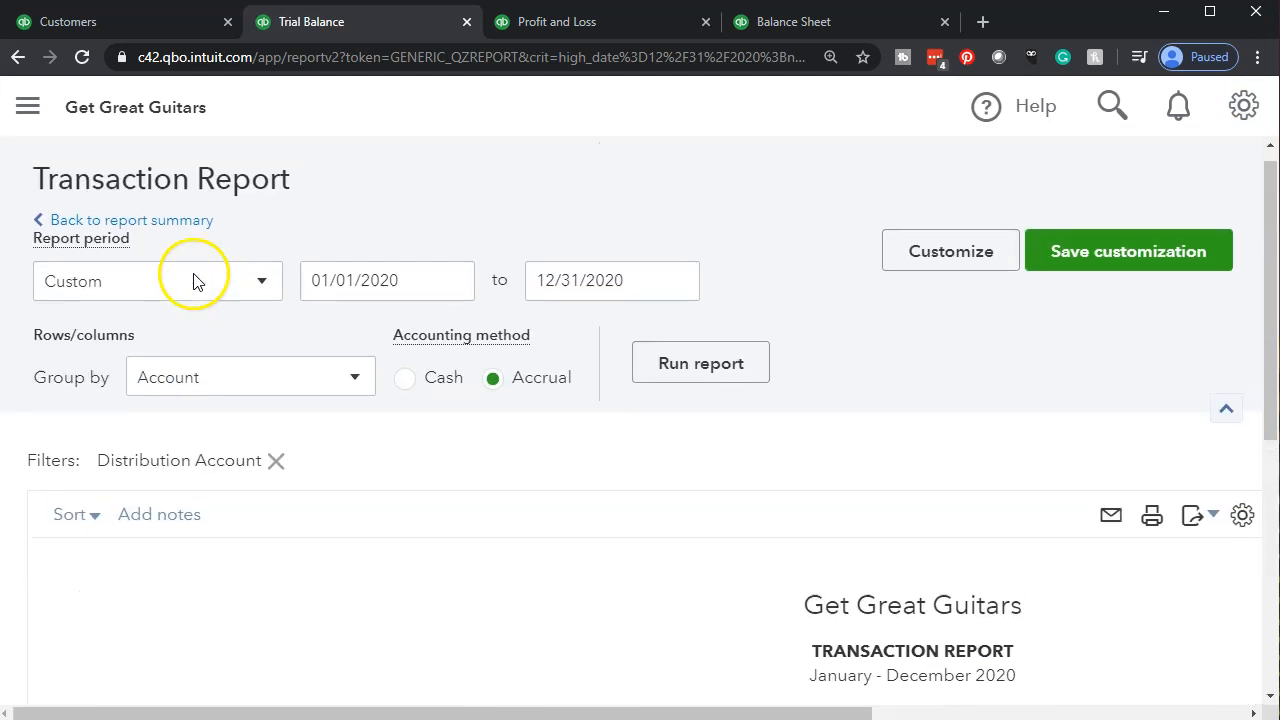
- Return to the Trial Balance, open the transaction detail behind Undeposited Funds, and examine the customer payments and their amounts
click(179, 241)
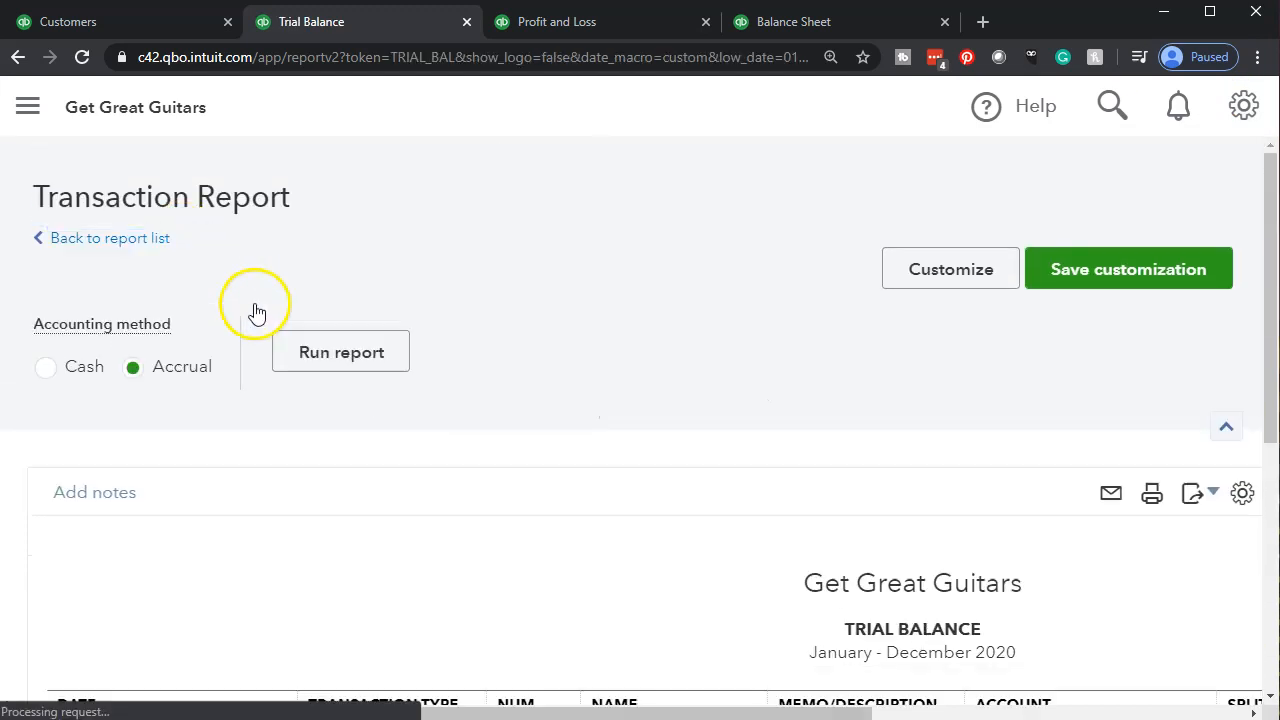
scroll(300, 356, down, 4)
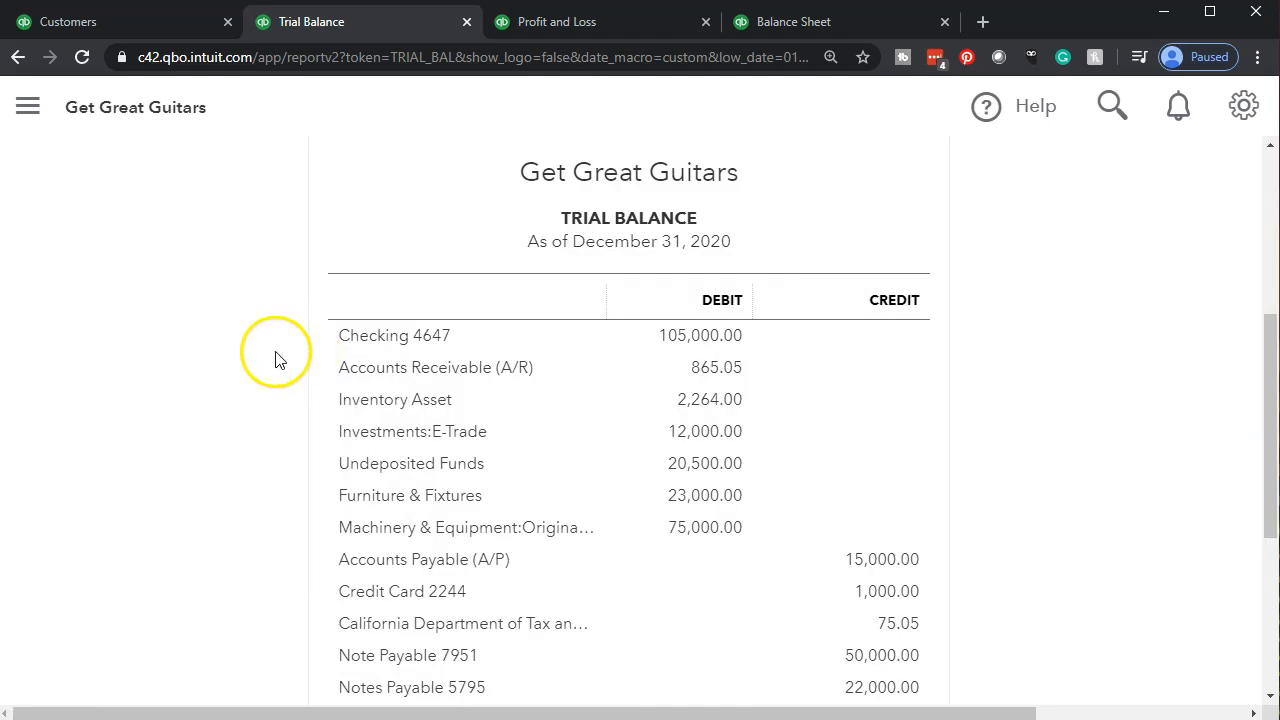
scroll(278, 361, down, 1)
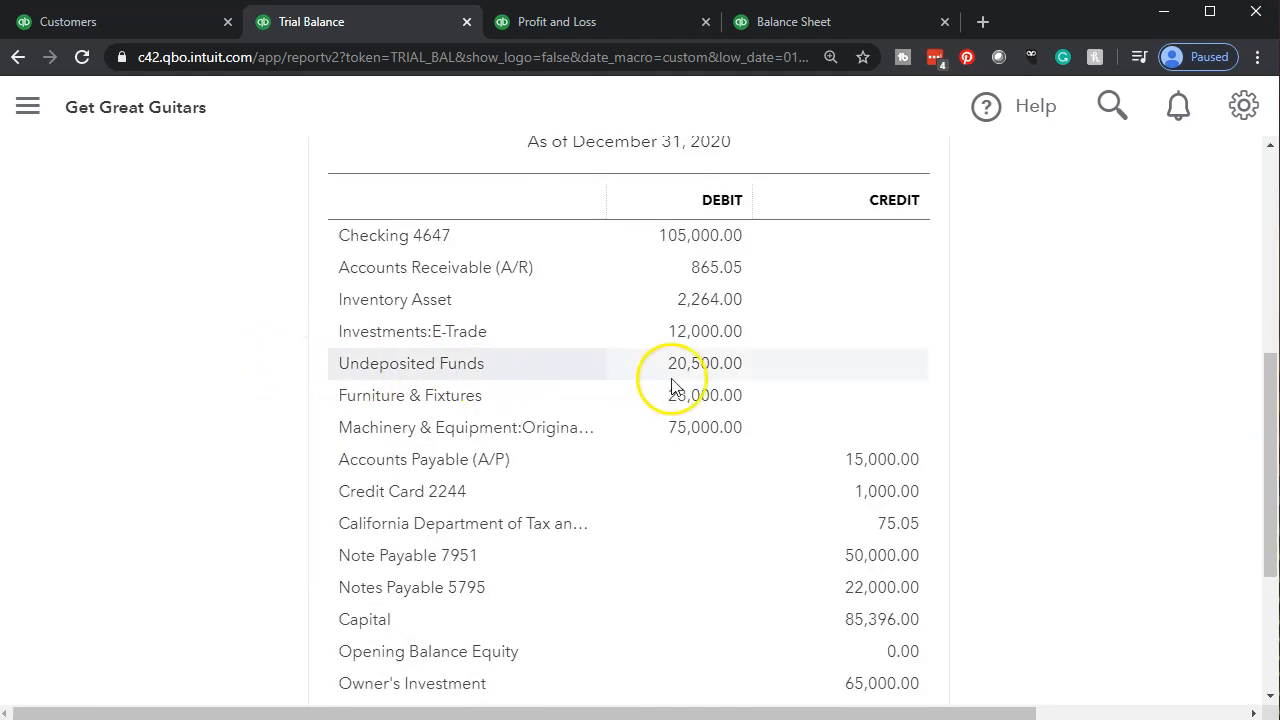
click(699, 368)
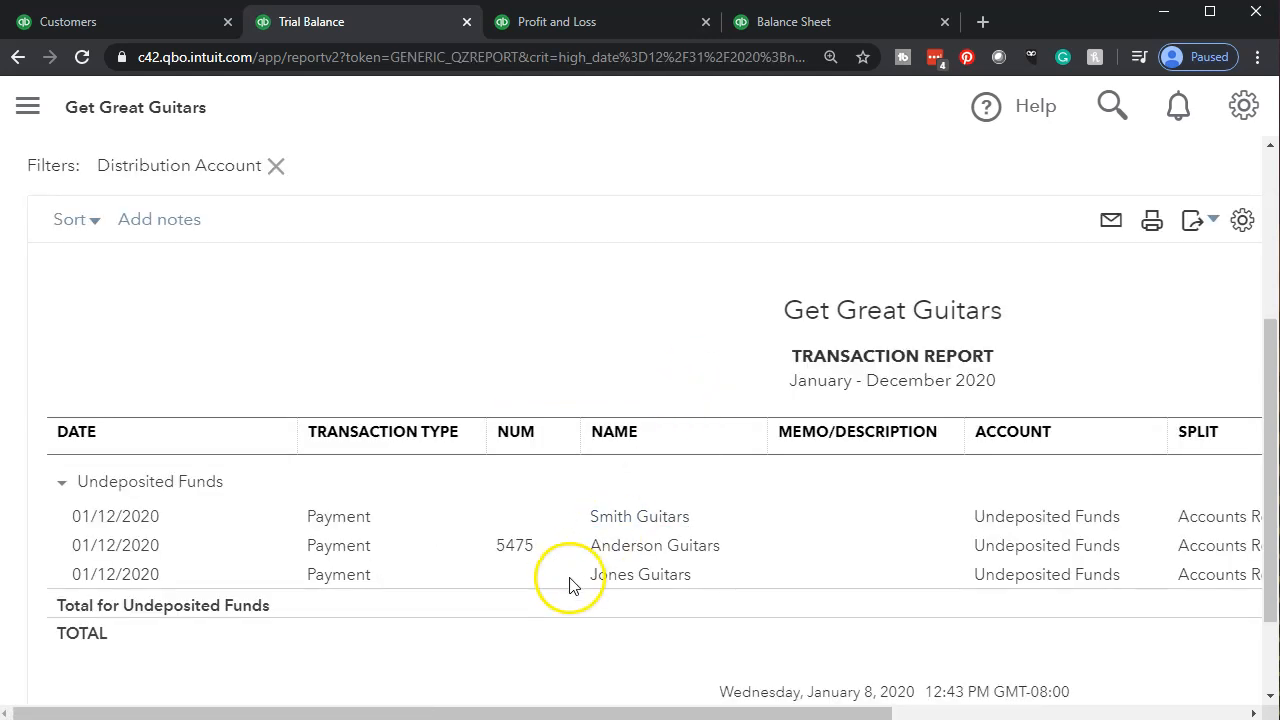
drag(605, 716, 940, 636)
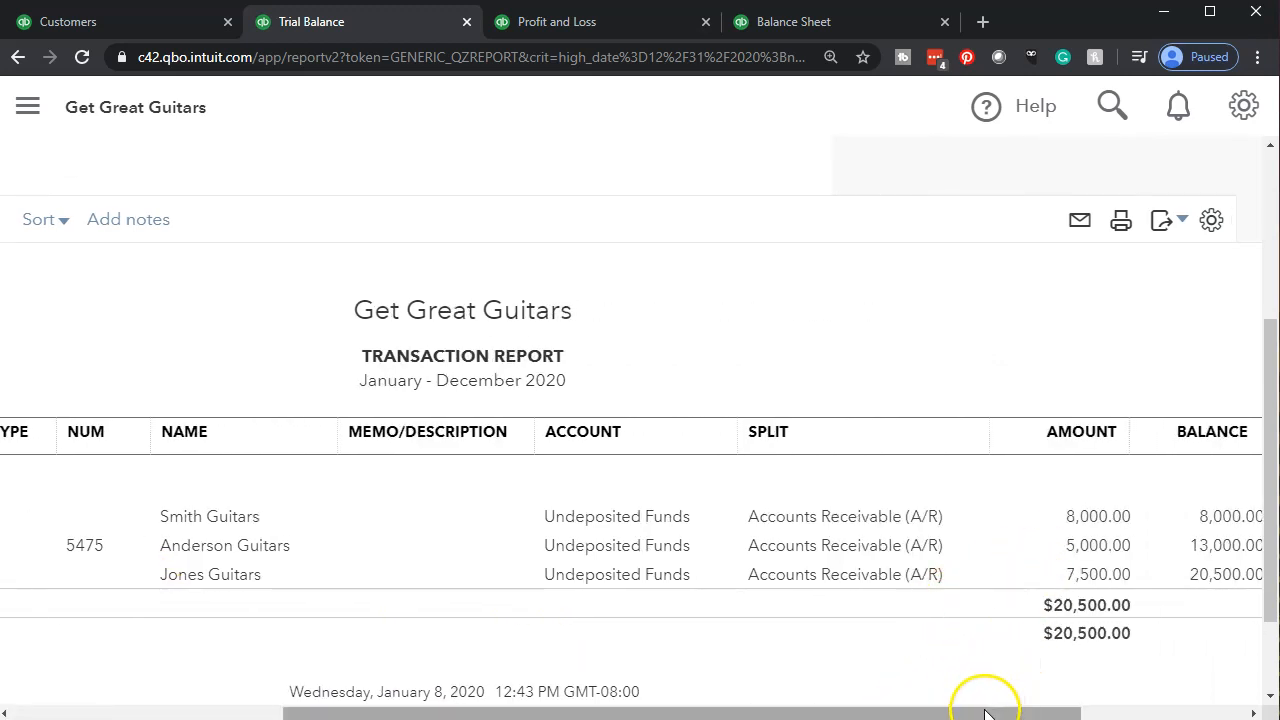
drag(985, 713, 560, 687)
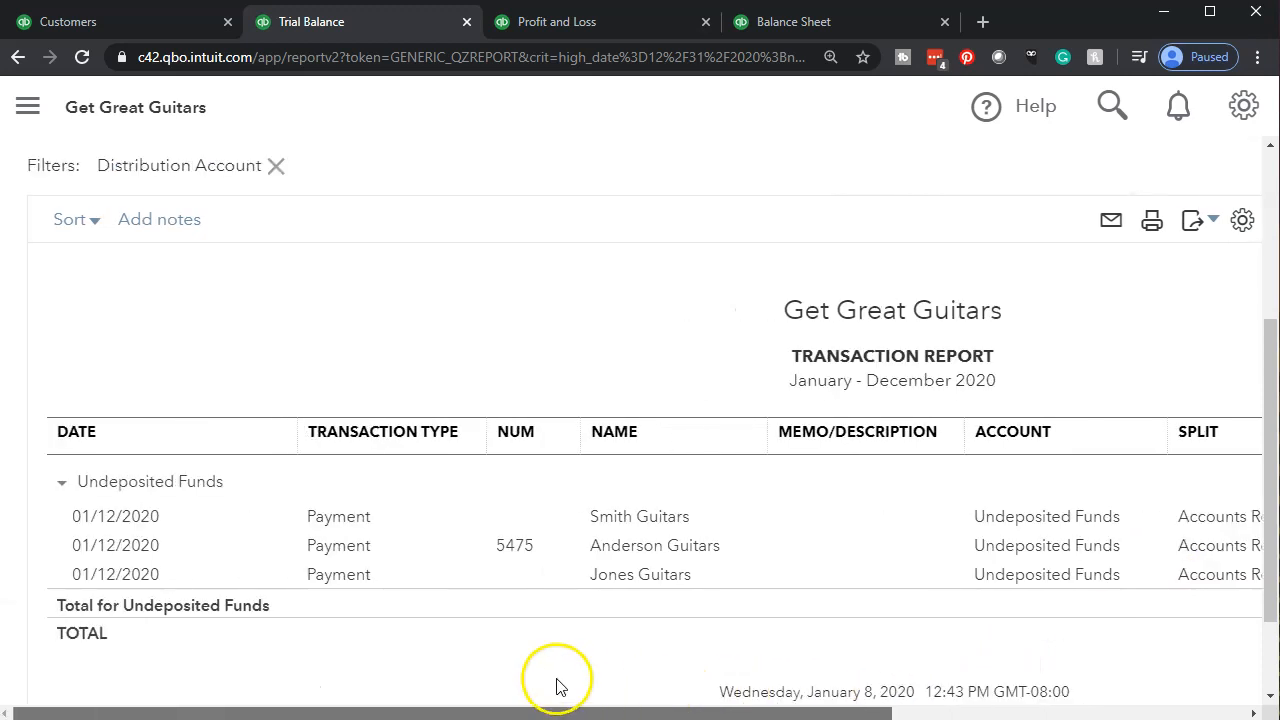
- Go back from the Undeposited Funds detail to the Trial Balance summary and check the Undeposited Funds line
scroll(177, 534, up, 3)
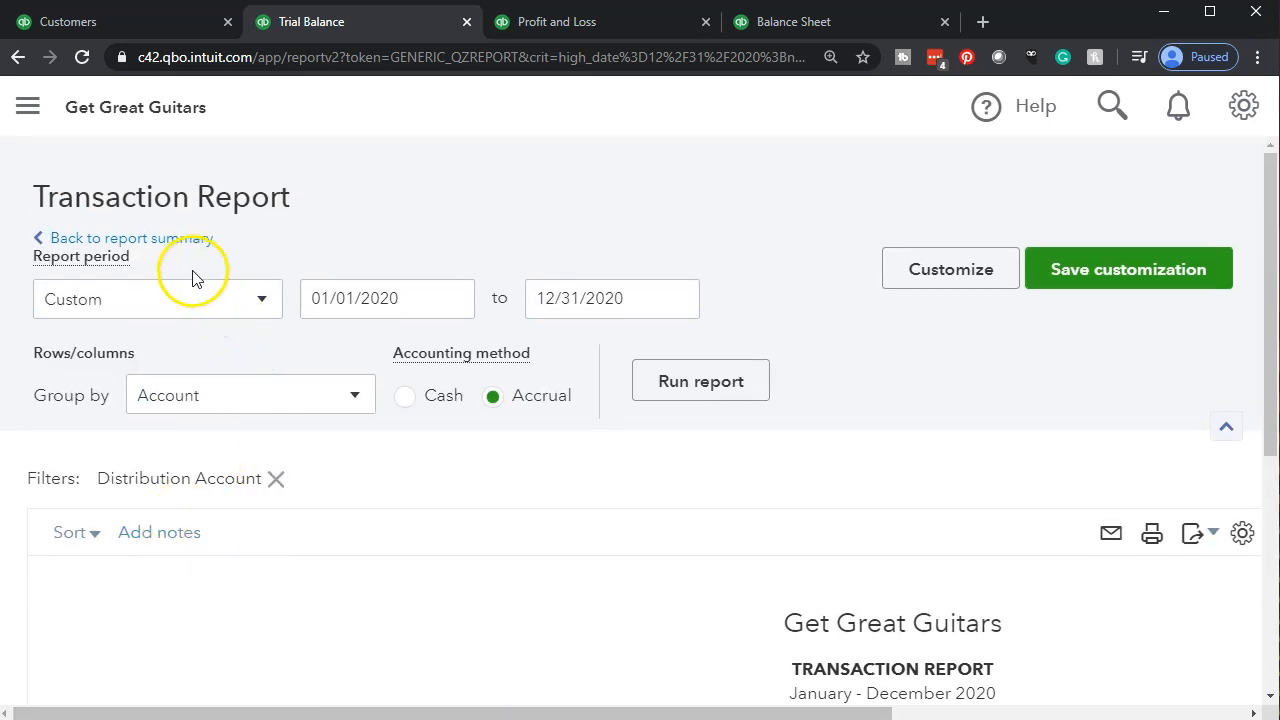
click(177, 240)
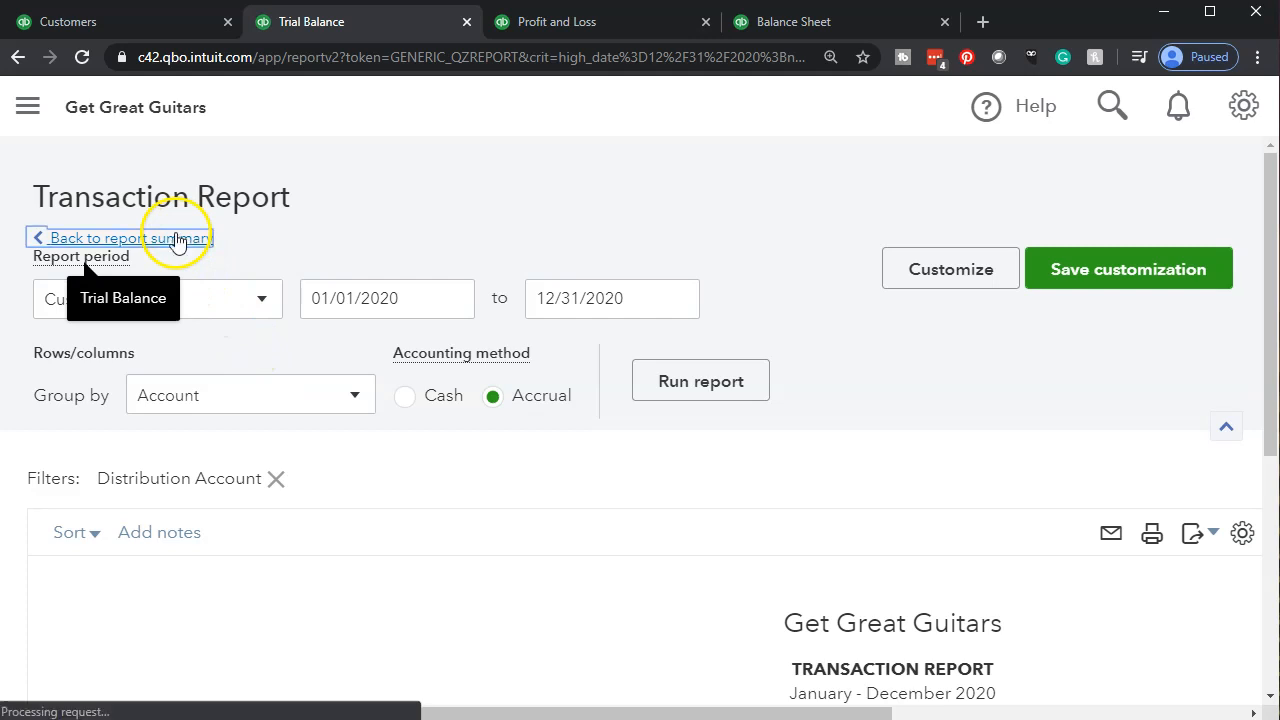
scroll(534, 409, down, 5)
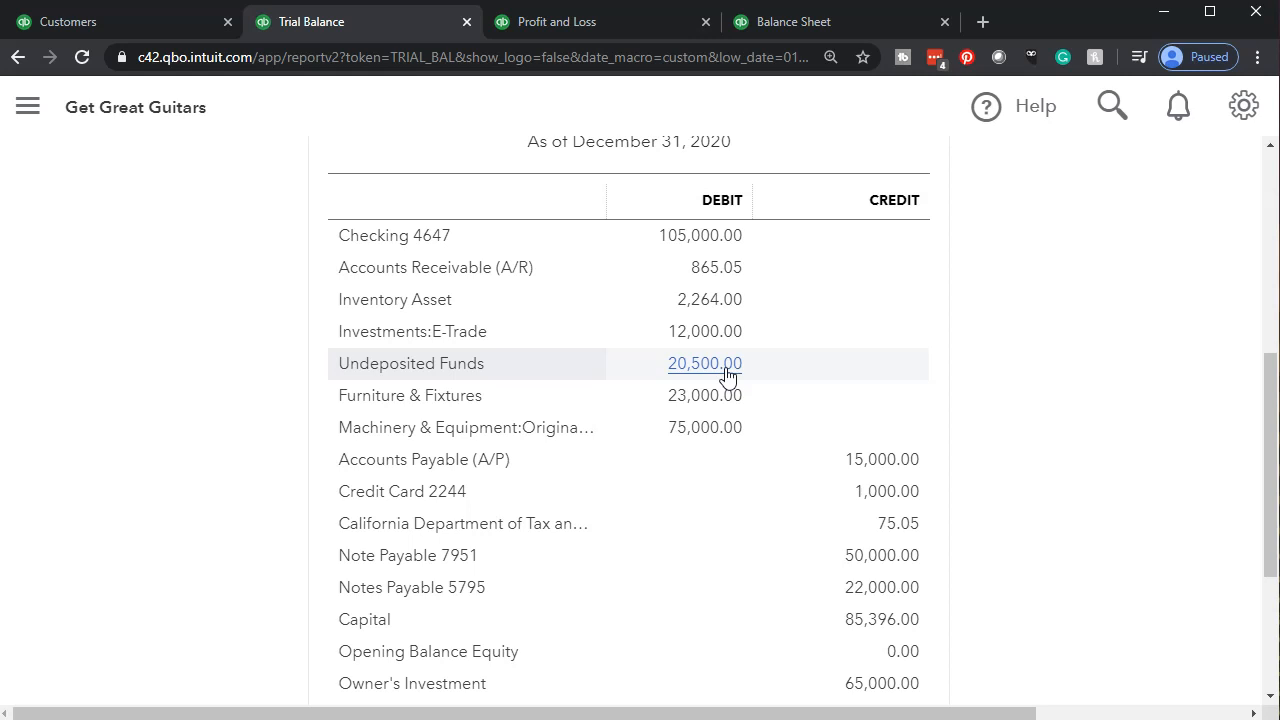
click(726, 372)
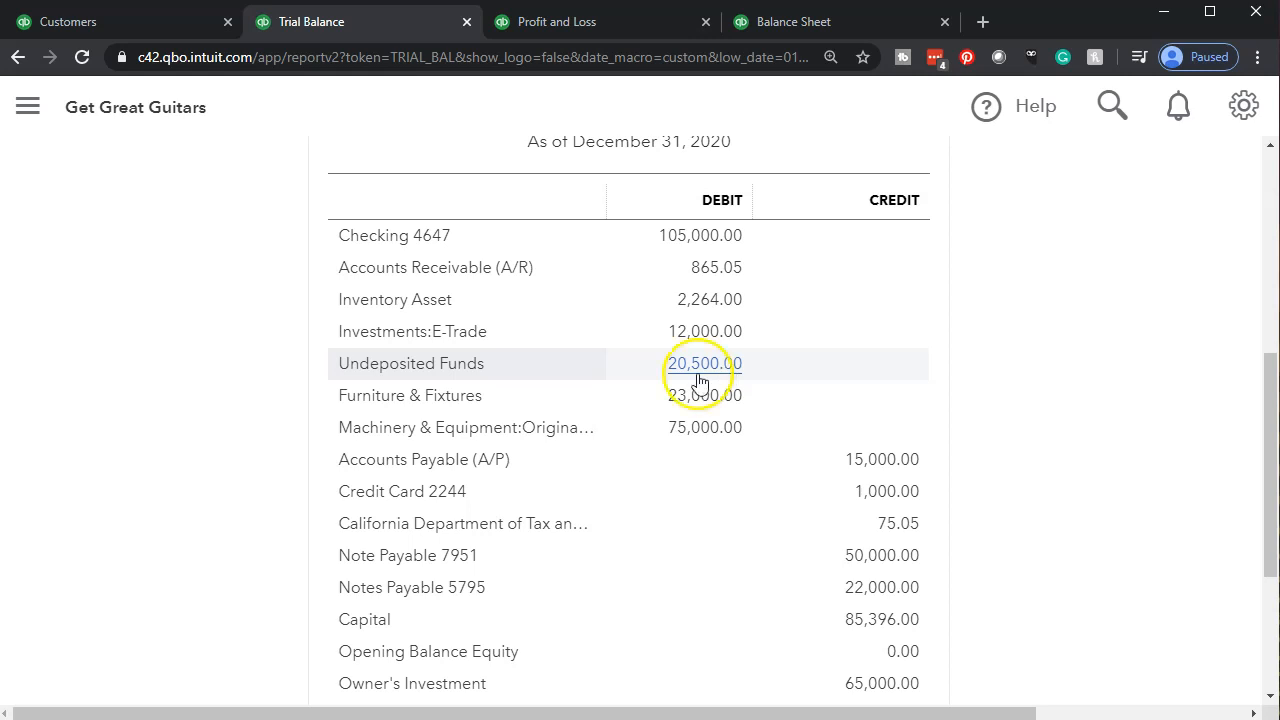